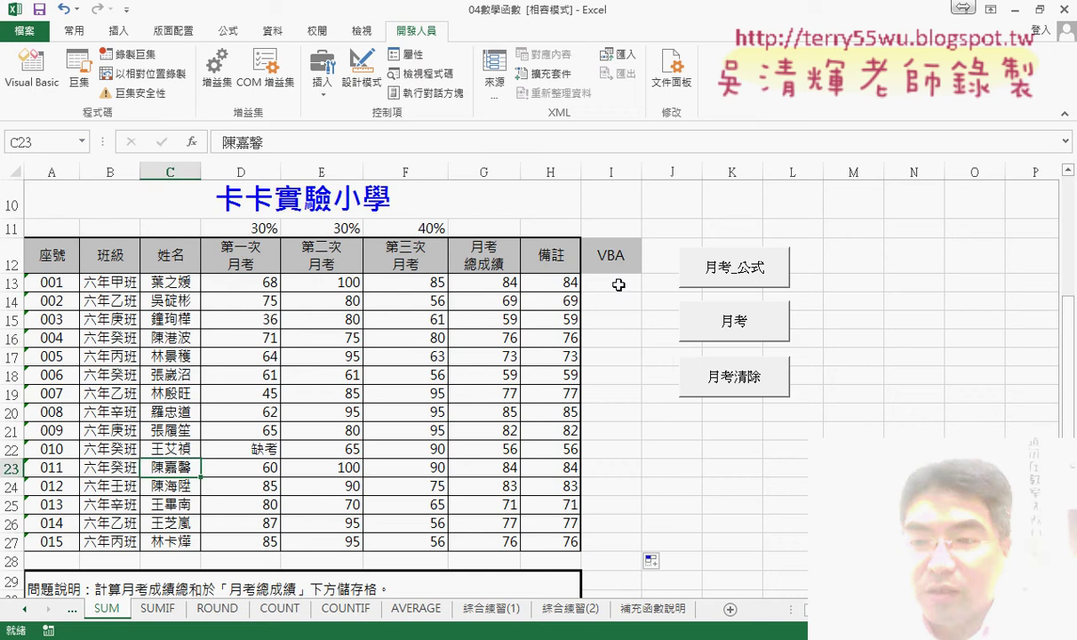
Select I13 and start inserting a function, then cancel it.
left_click(612, 282)
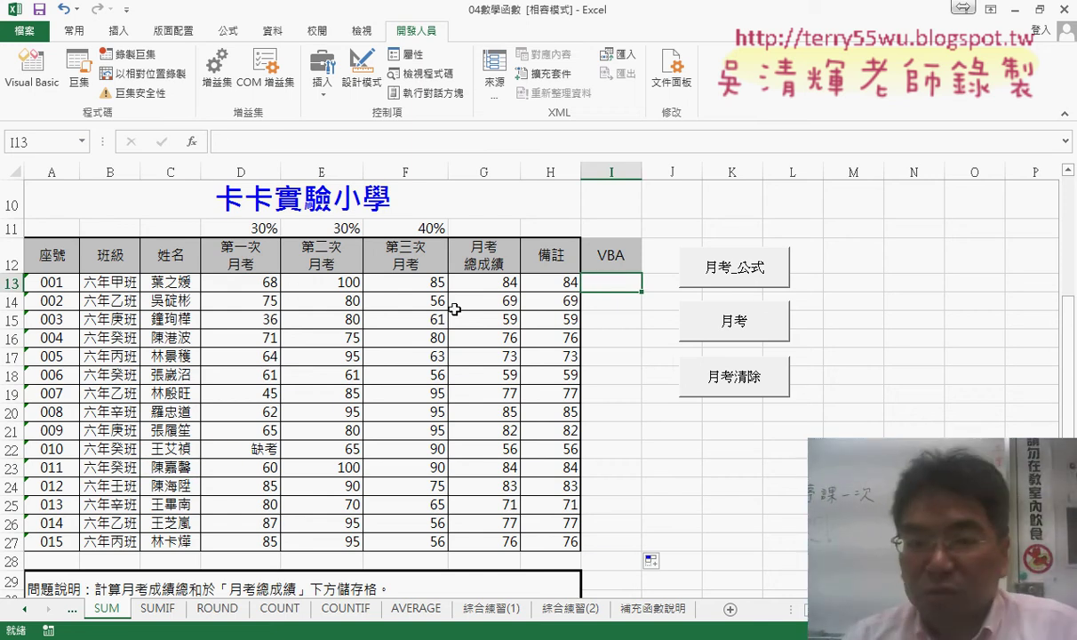
left_click(193, 143)
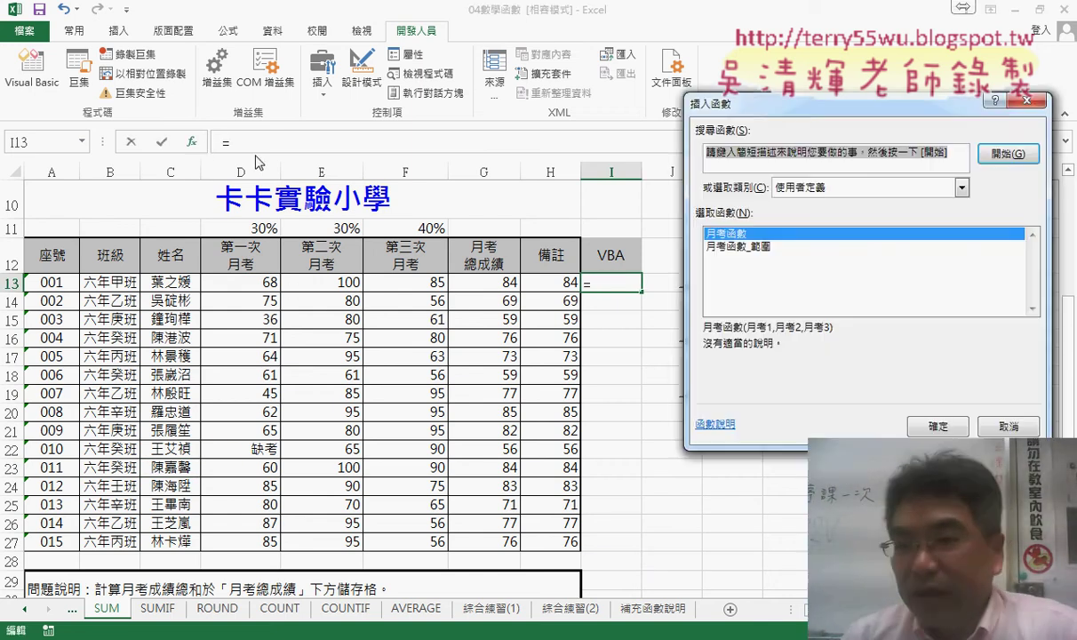
left_click(828, 189)
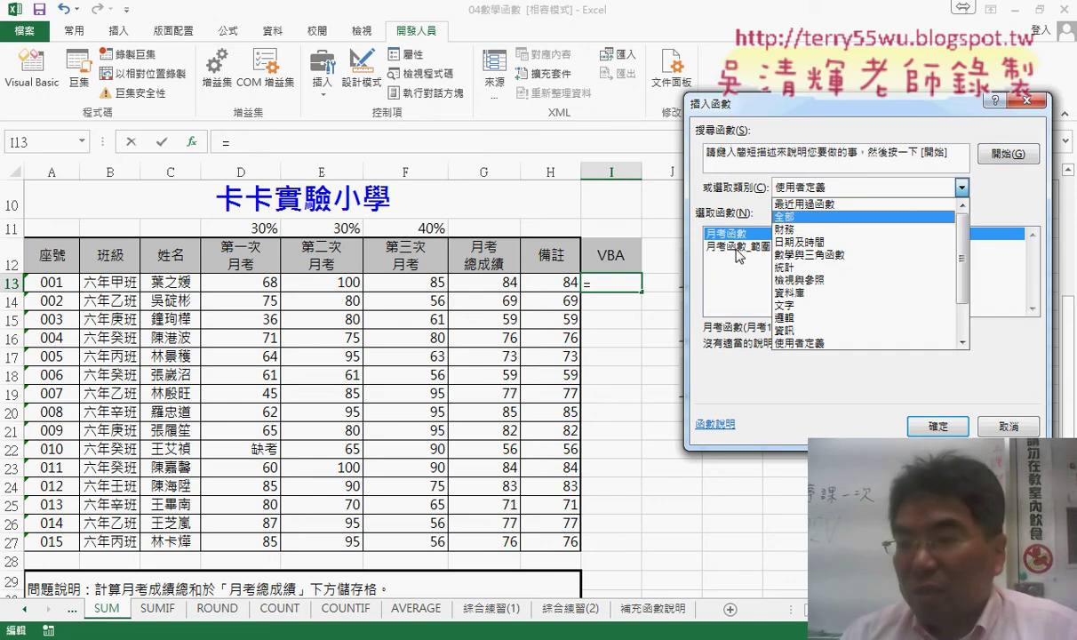
key("Escape")
key("Escape")
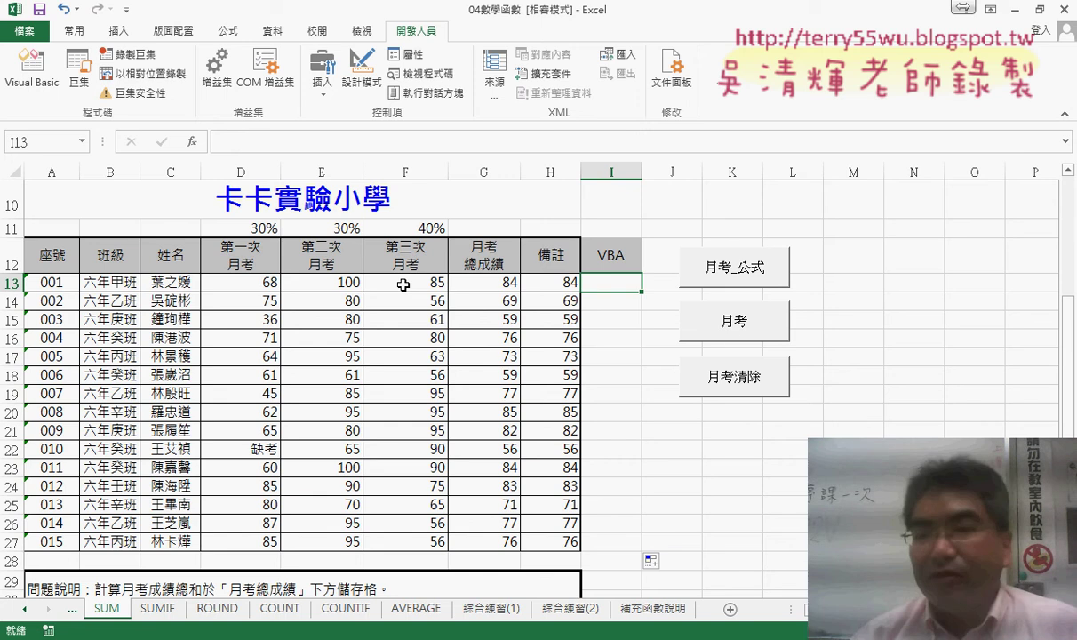
Fill the VBA column with weighted totals, check D13 and I13, then clear the results.
left_click(724, 323)
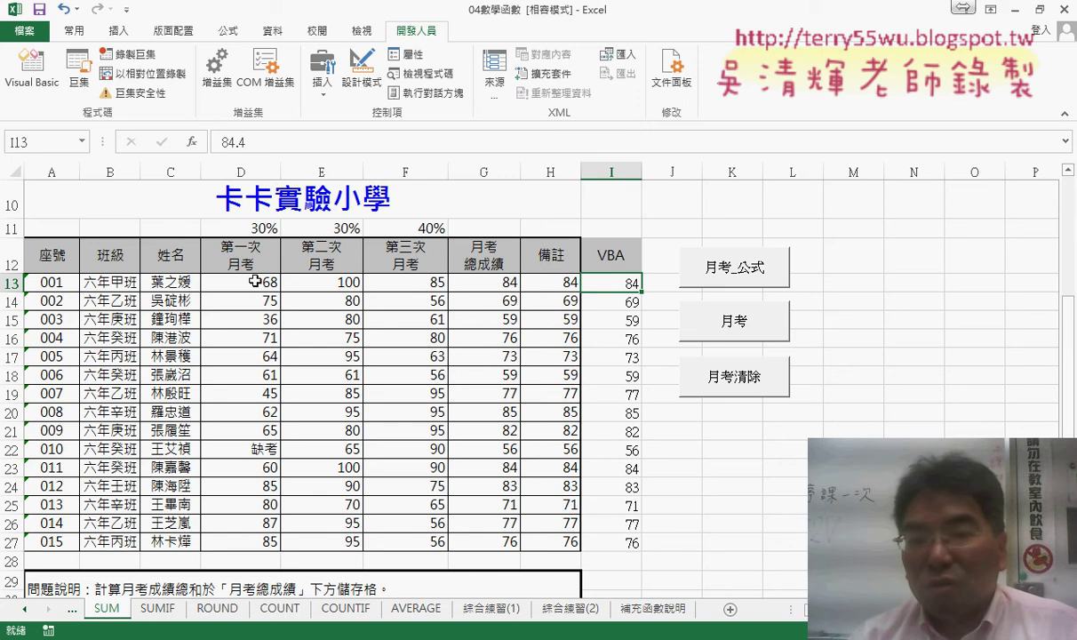
left_click(253, 229)
left_click(250, 280)
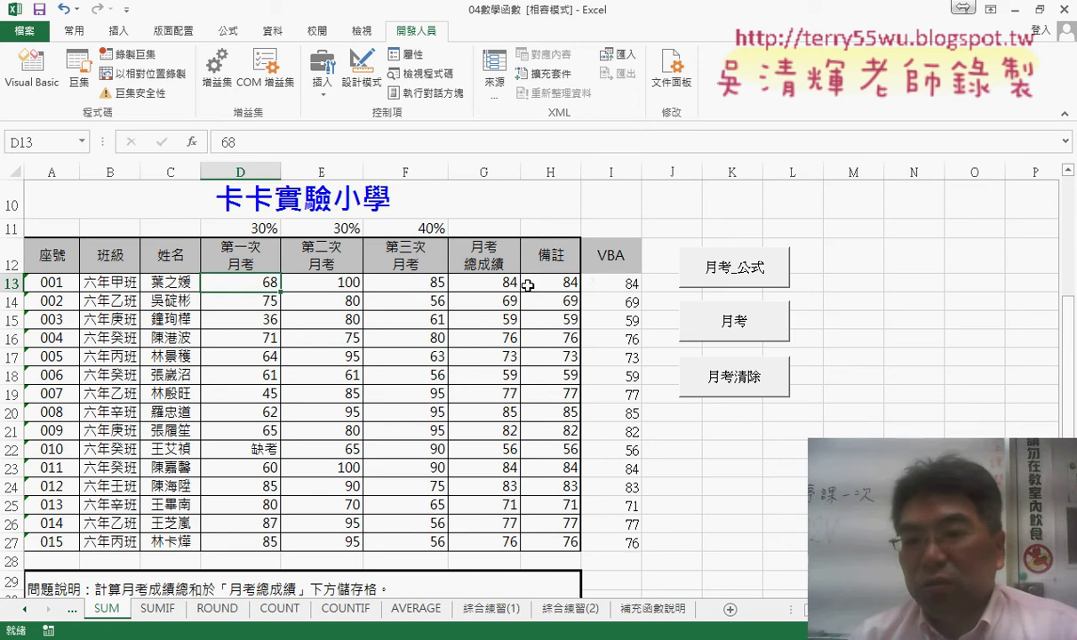
left_click(625, 286)
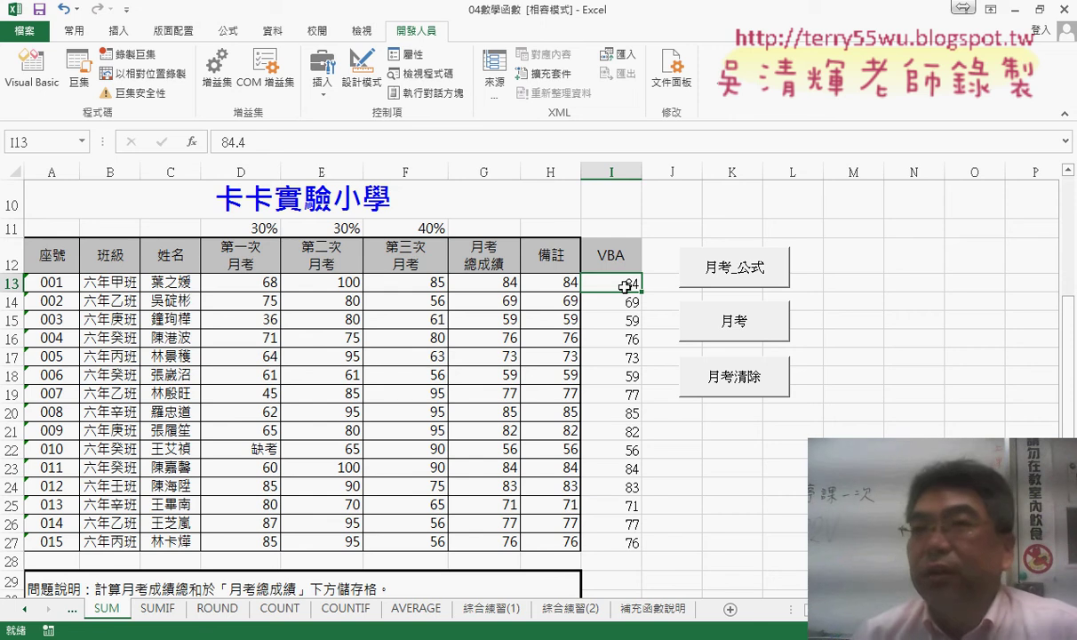
left_click(724, 382)
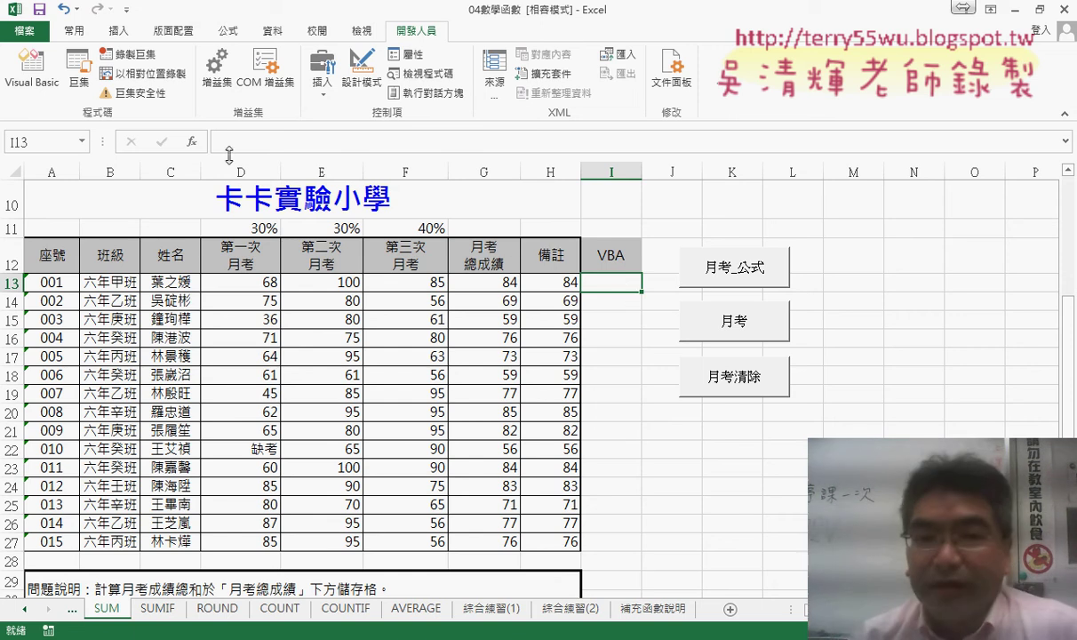
Insert 月考函數 into I13 with D13 as 月考1 and E13 as 月考2.
left_click(192, 141)
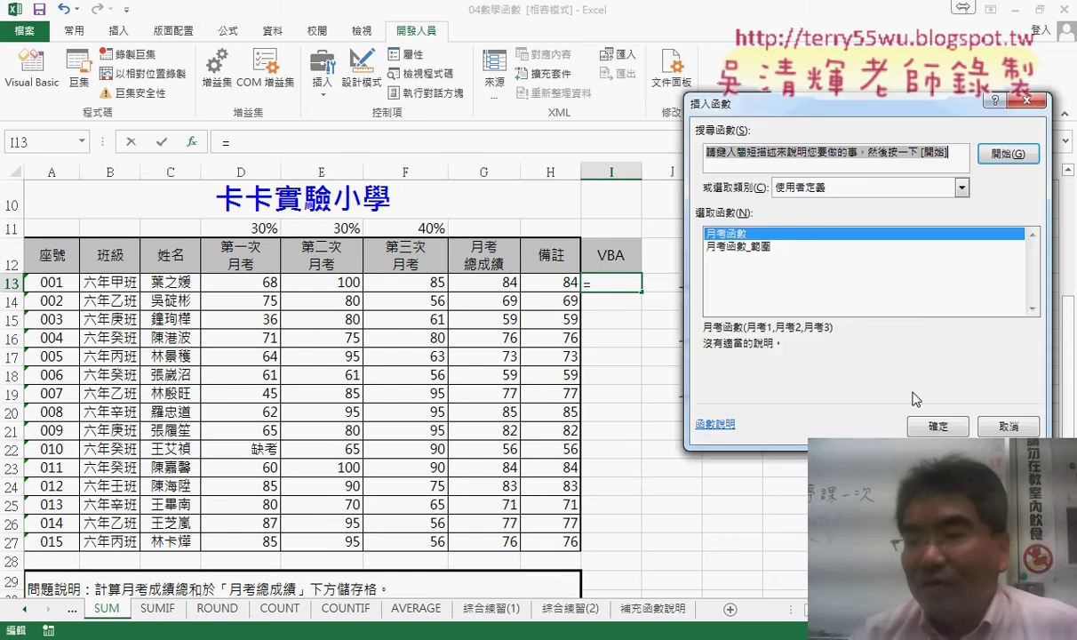
left_click(936, 426)
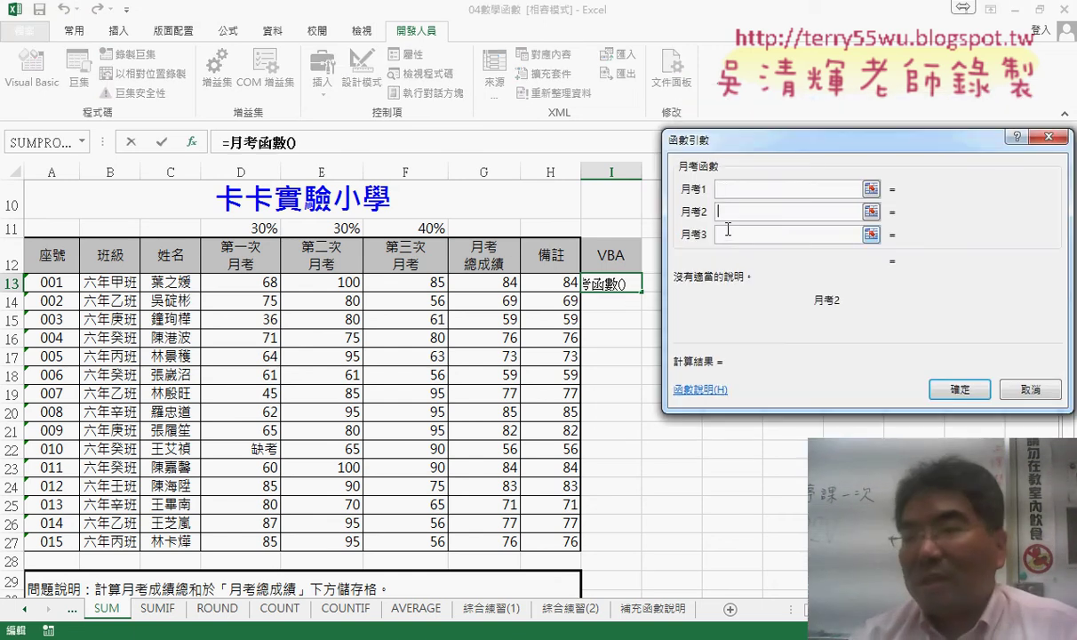
left_click(694, 233)
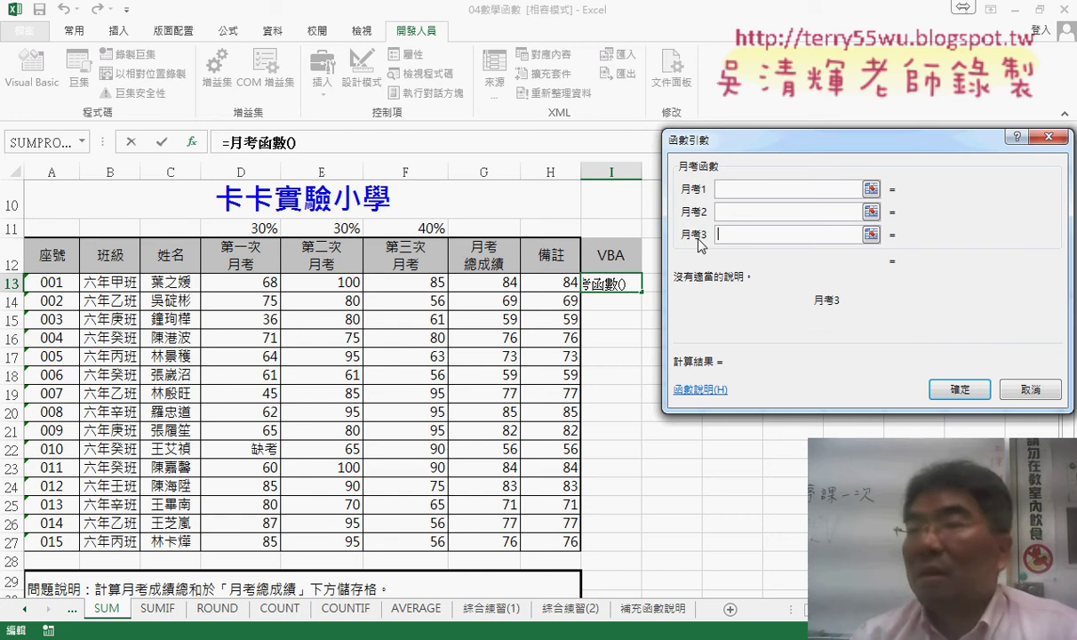
left_click(266, 284)
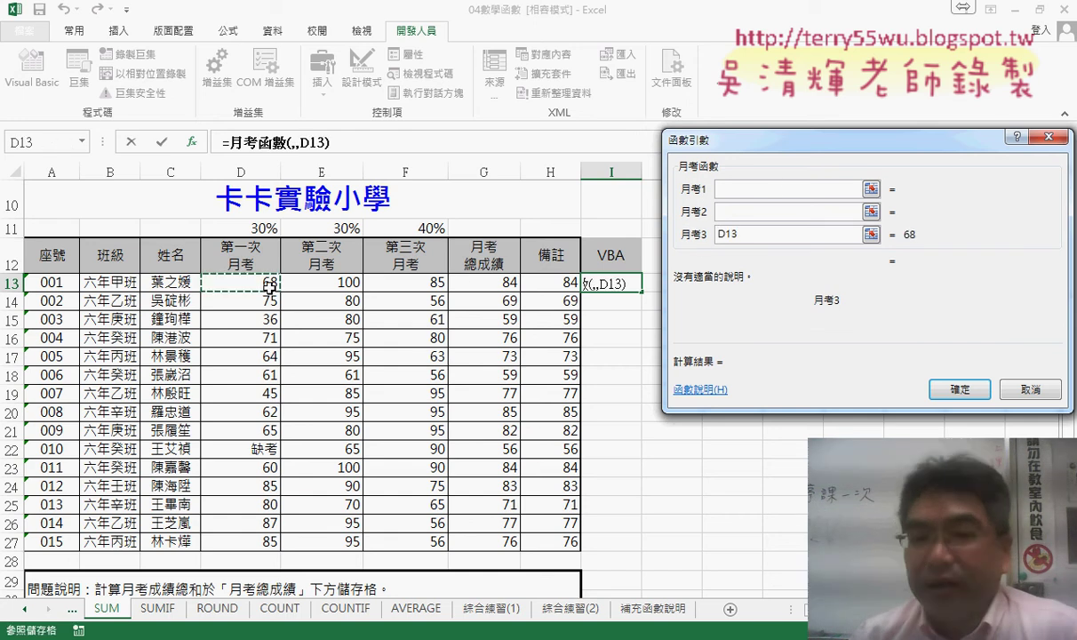
left_click(738, 189)
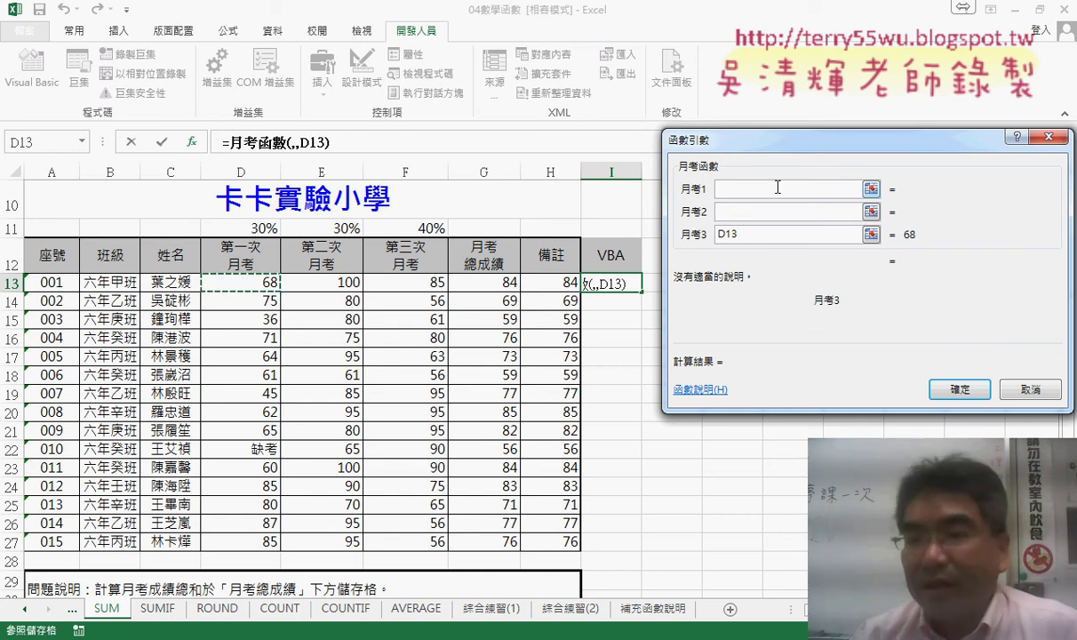
left_click(257, 284)
left_click(737, 211)
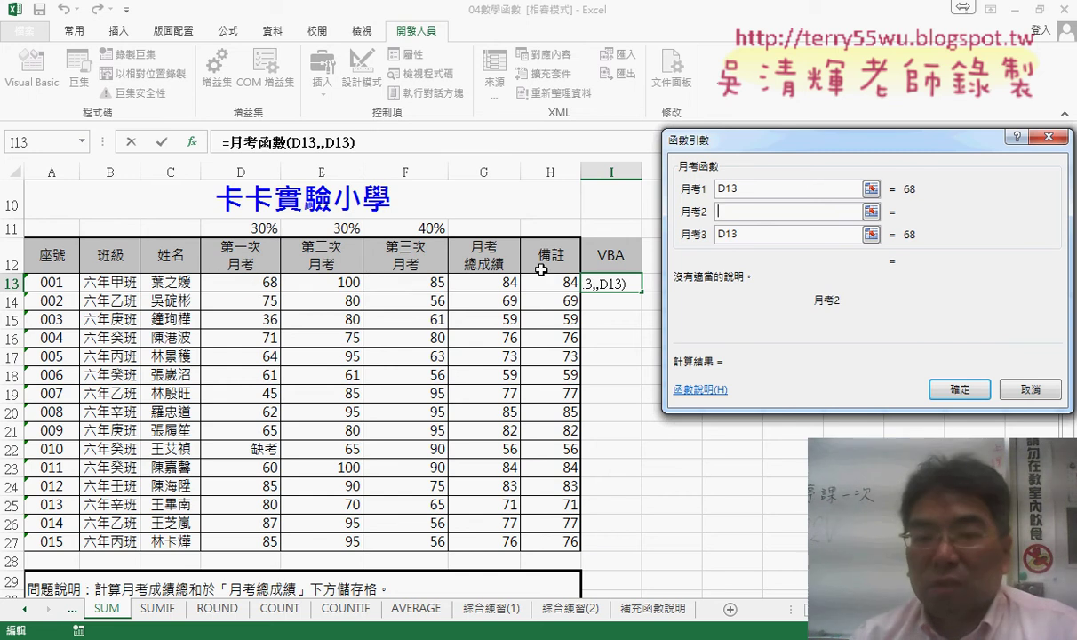
left_click(337, 285)
left_click(720, 234)
Set F13 as 月考3, review the 84.4 preview, then cancel the formula.
left_click(430, 285)
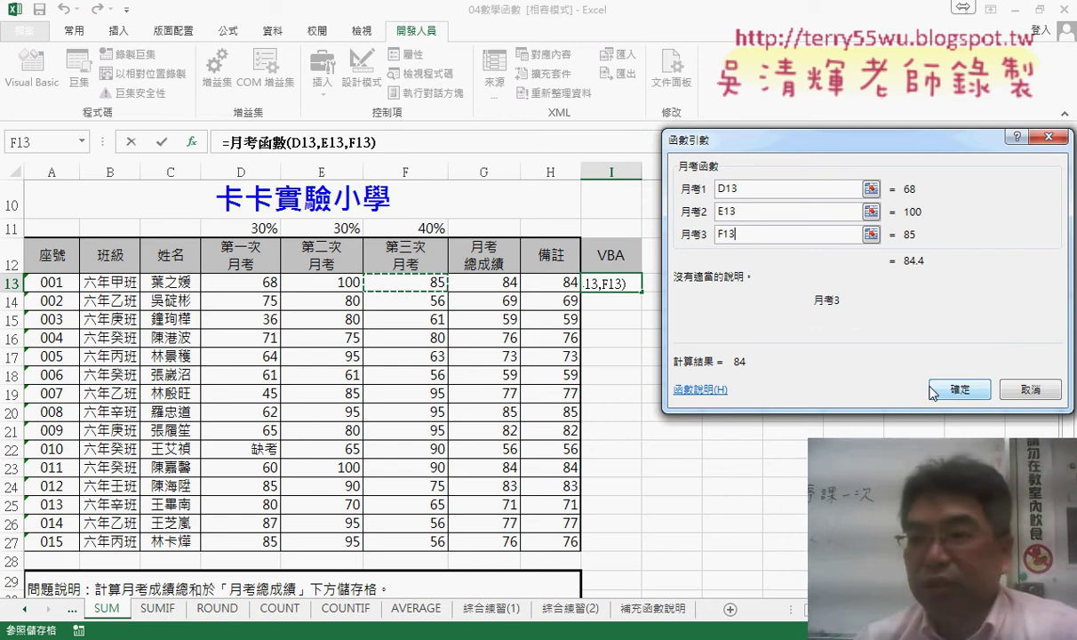
left_click(1018, 388)
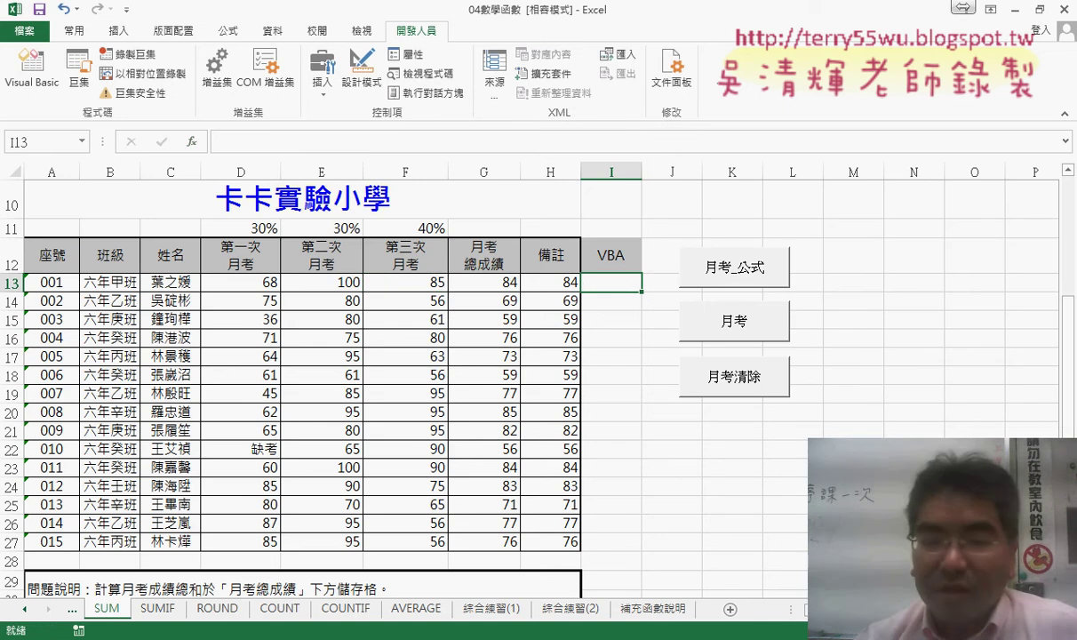
In the VBA editor, start and cancel a new Function procedure, then select 月考函數's calculation line.
left_click(249, 622)
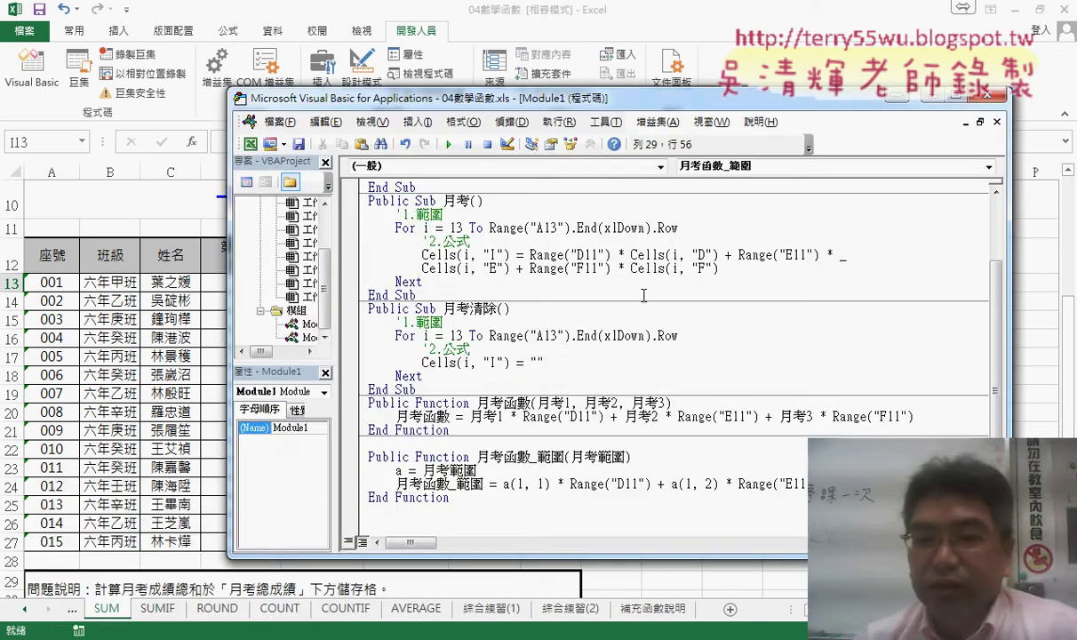
left_click(417, 122)
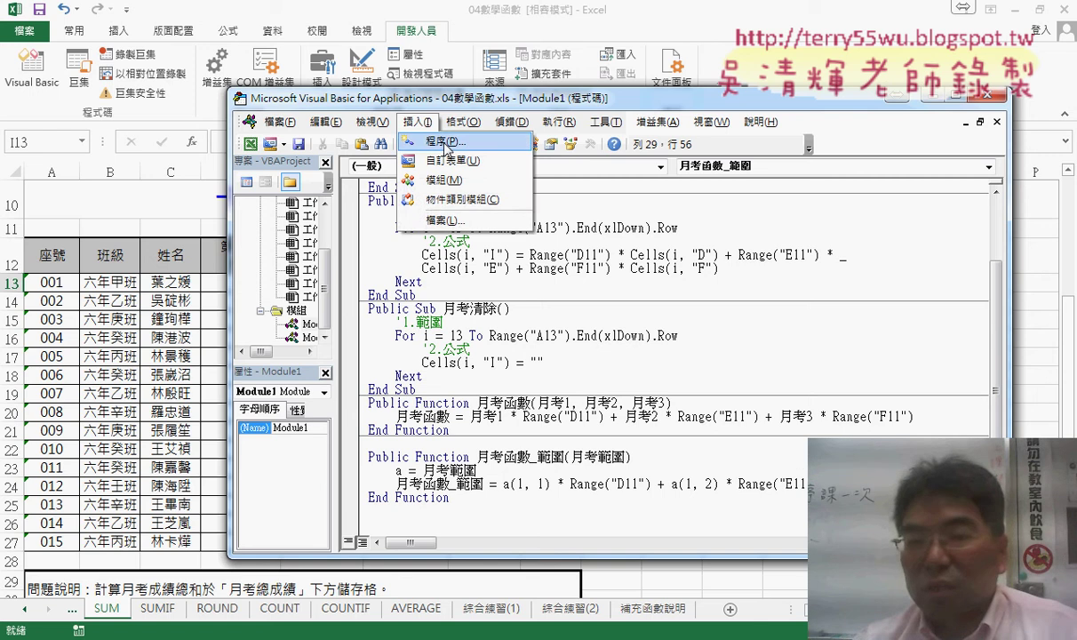
left_click(436, 138)
left_click(455, 232)
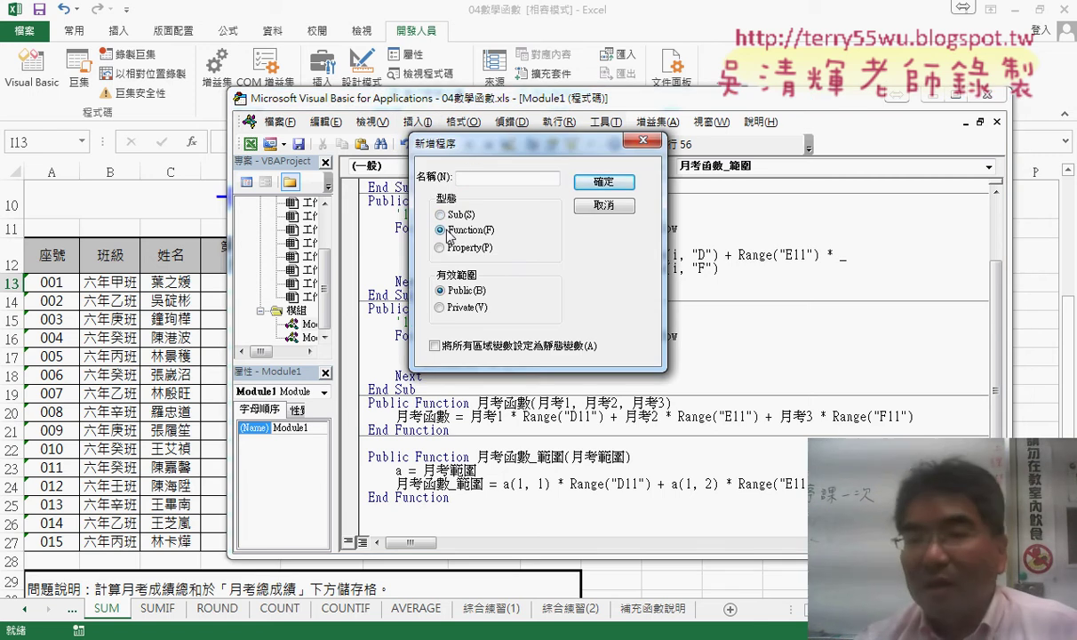
left_click(467, 178)
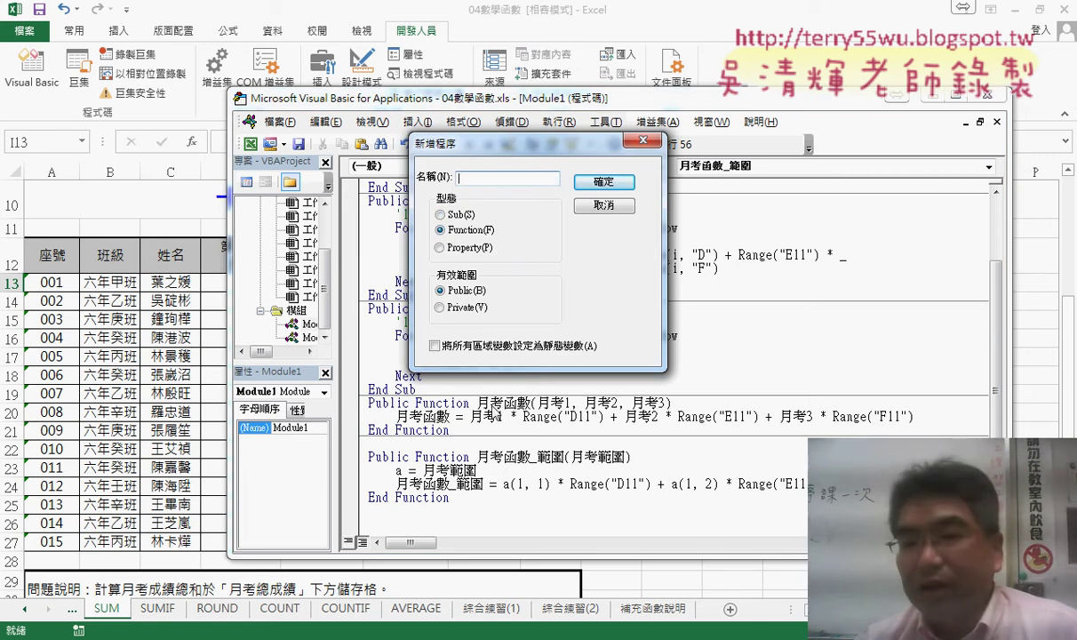
left_click(612, 208)
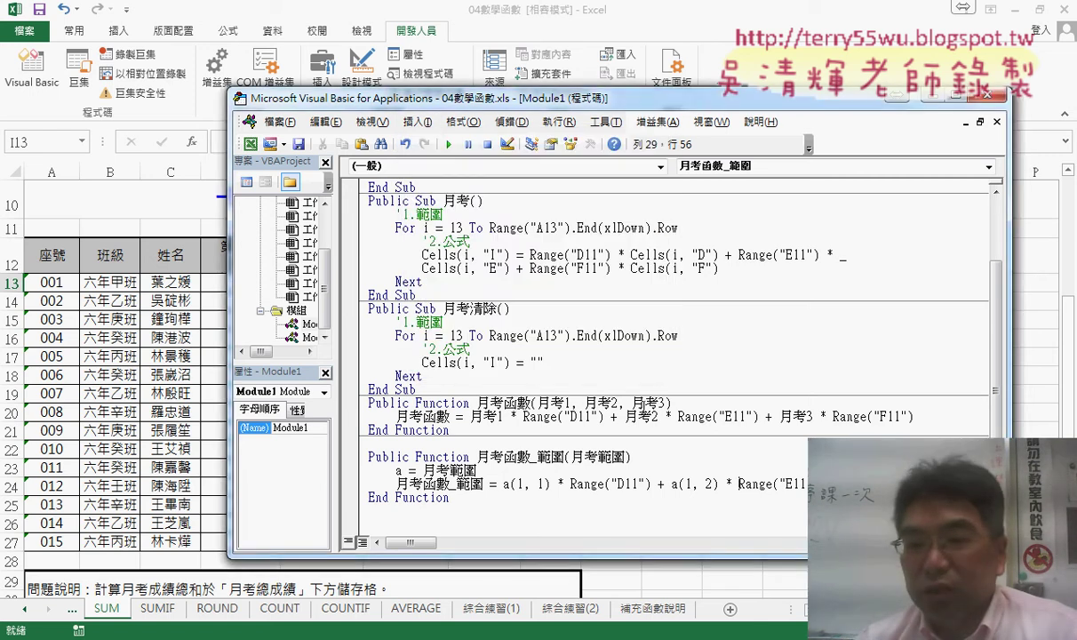
left_click_drag(913, 416, 395, 415)
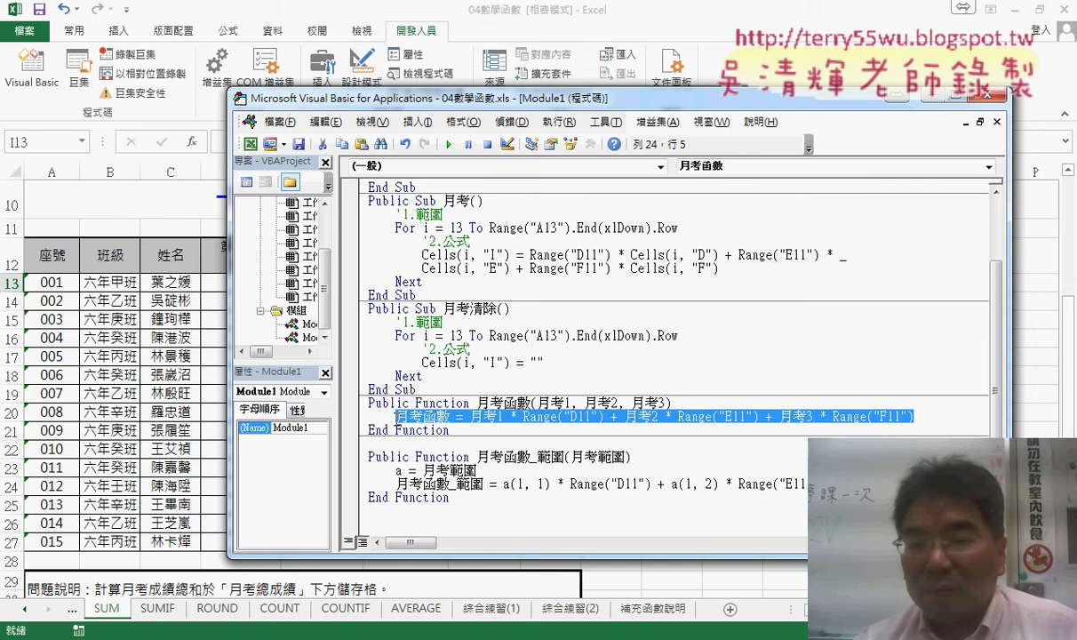
Delete 月考函數's calculation line; remove its arguments, then undo that removal.
key("Delete")
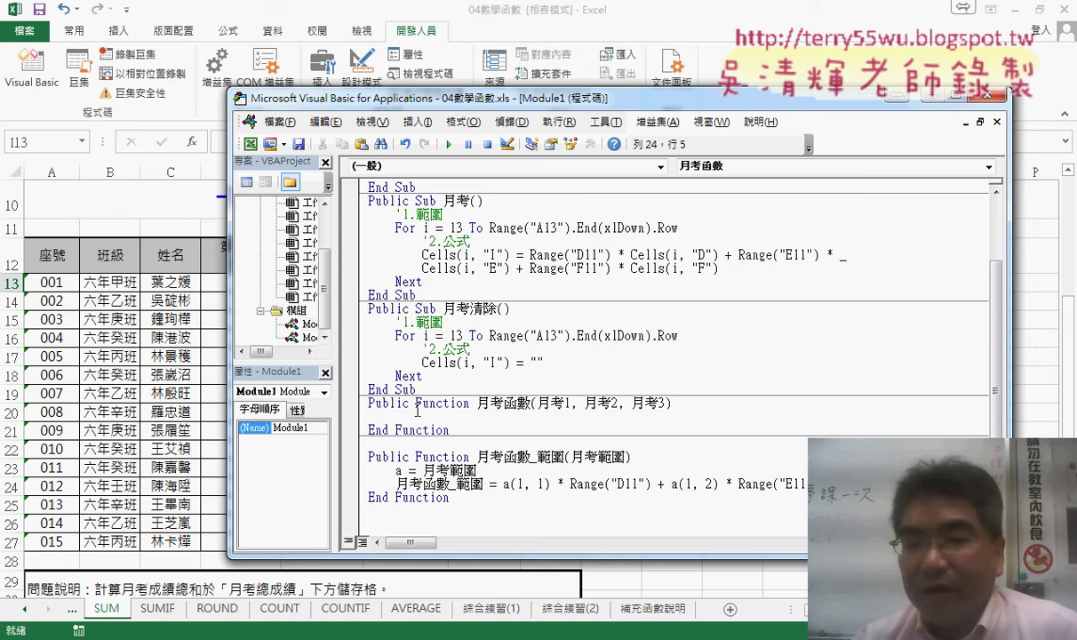
left_click_drag(416, 402, 470, 405)
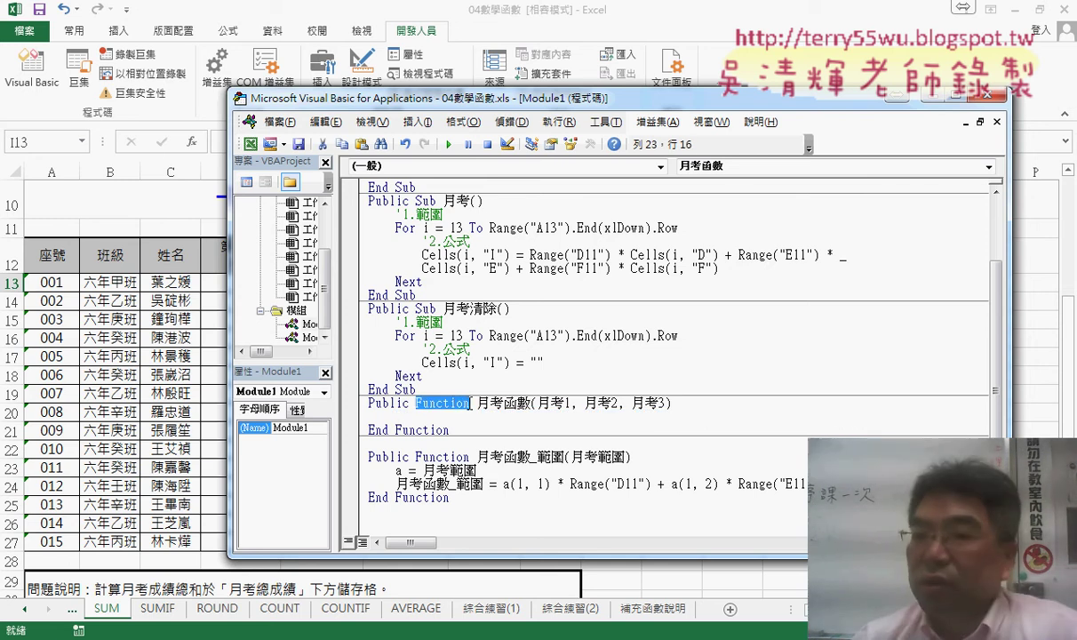
double_click(511, 404)
key("ctrl+c")
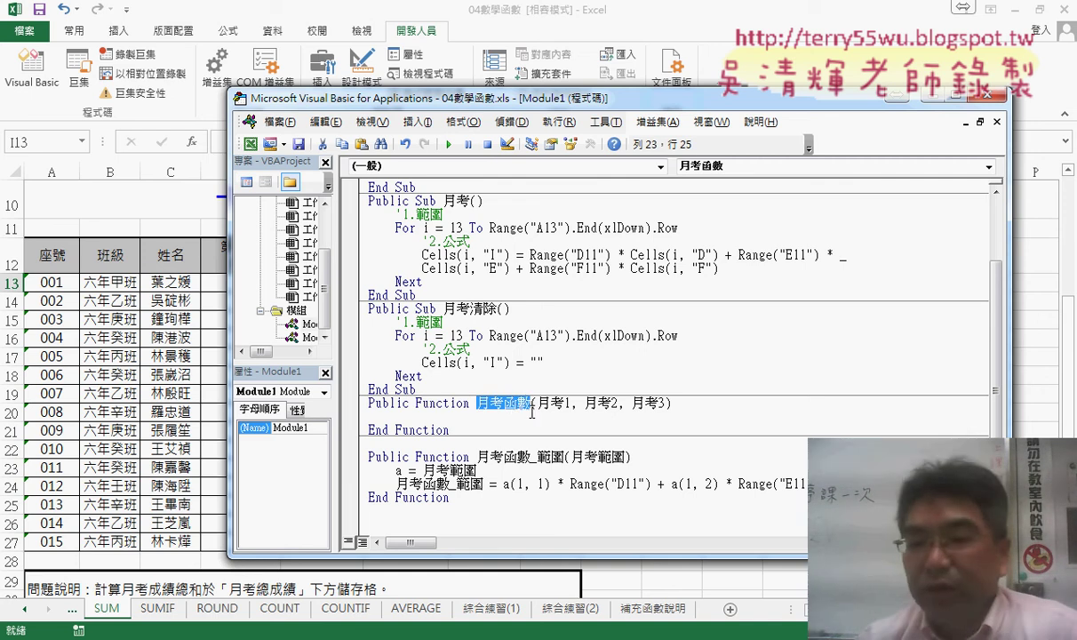
left_click_drag(536, 403, 663, 404)
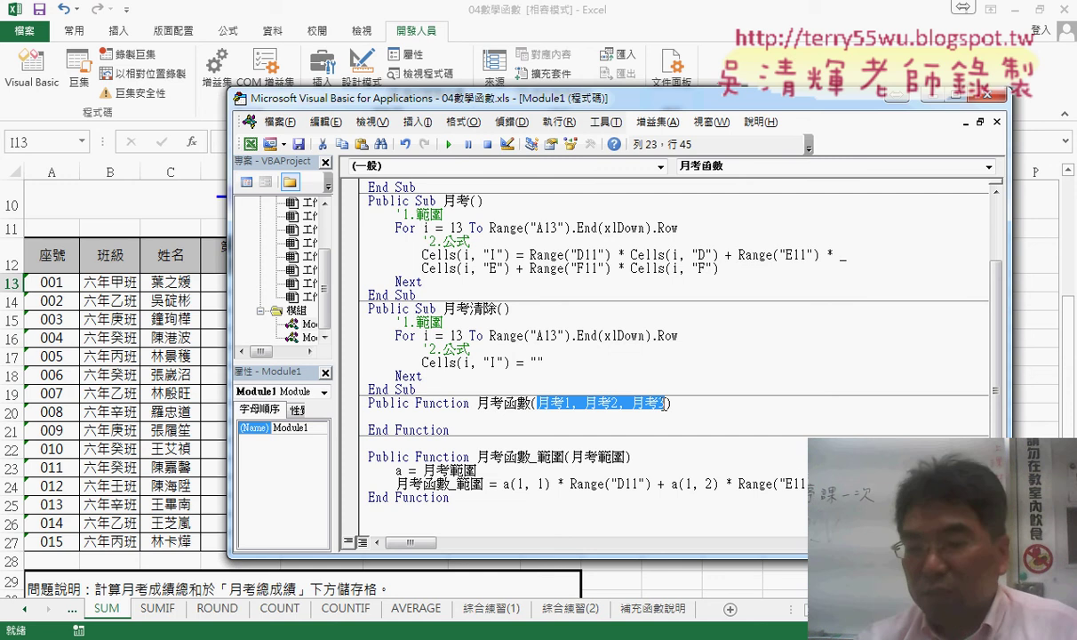
key("Delete")
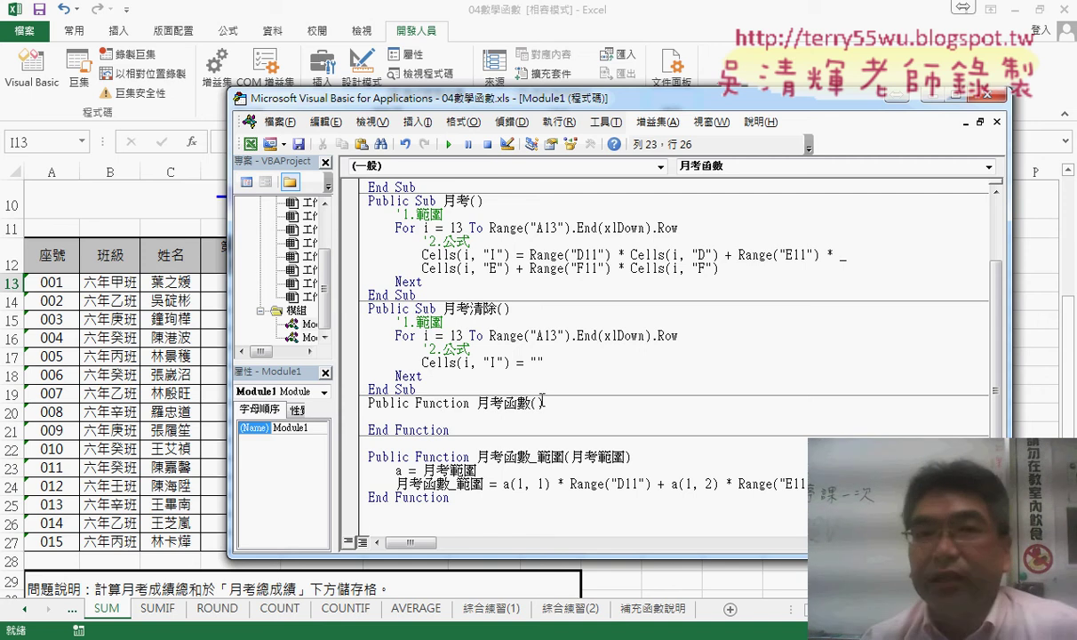
key("ctrl+z")
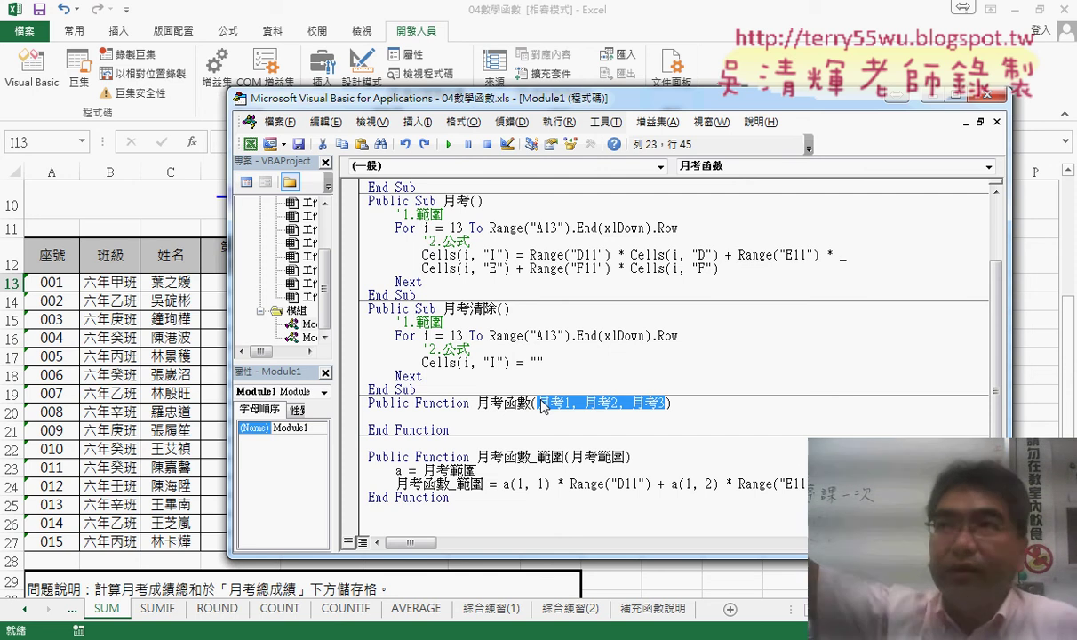
Paste the function name 月考函數 onto the empty line inside the function.
left_click(471, 416)
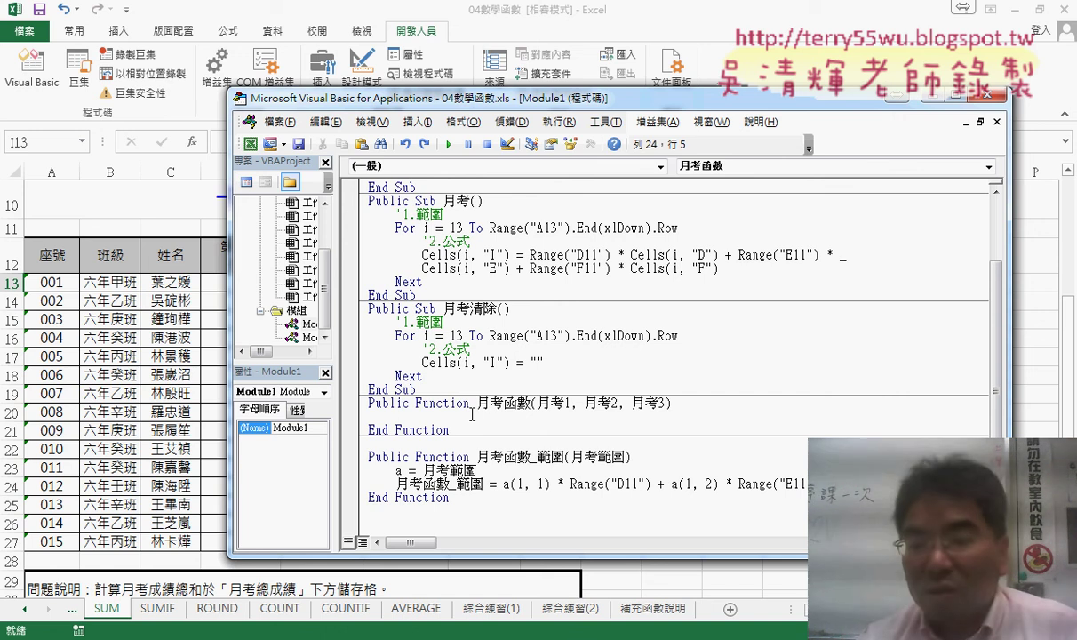
left_click_drag(477, 404, 530, 405)
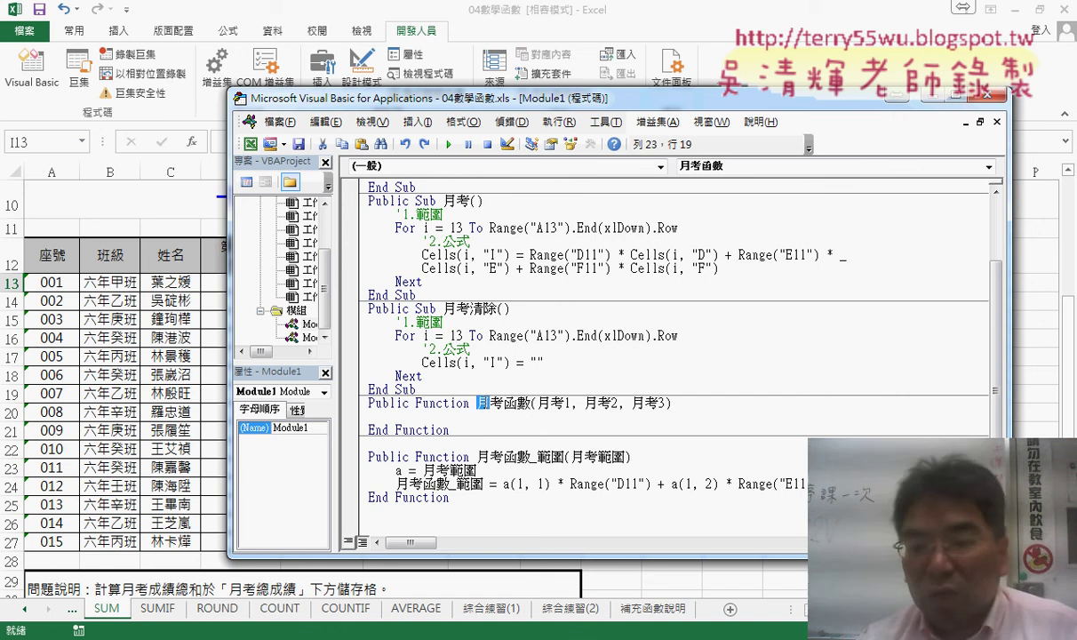
left_click(474, 415)
key("ctrl+v")
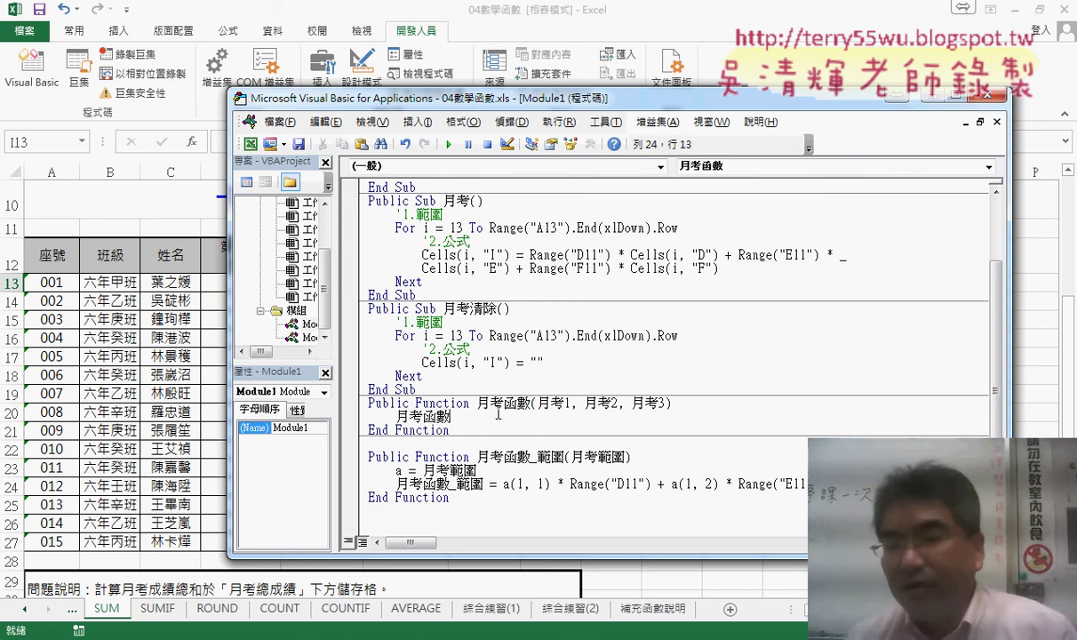
left_click_drag(531, 403, 477, 403)
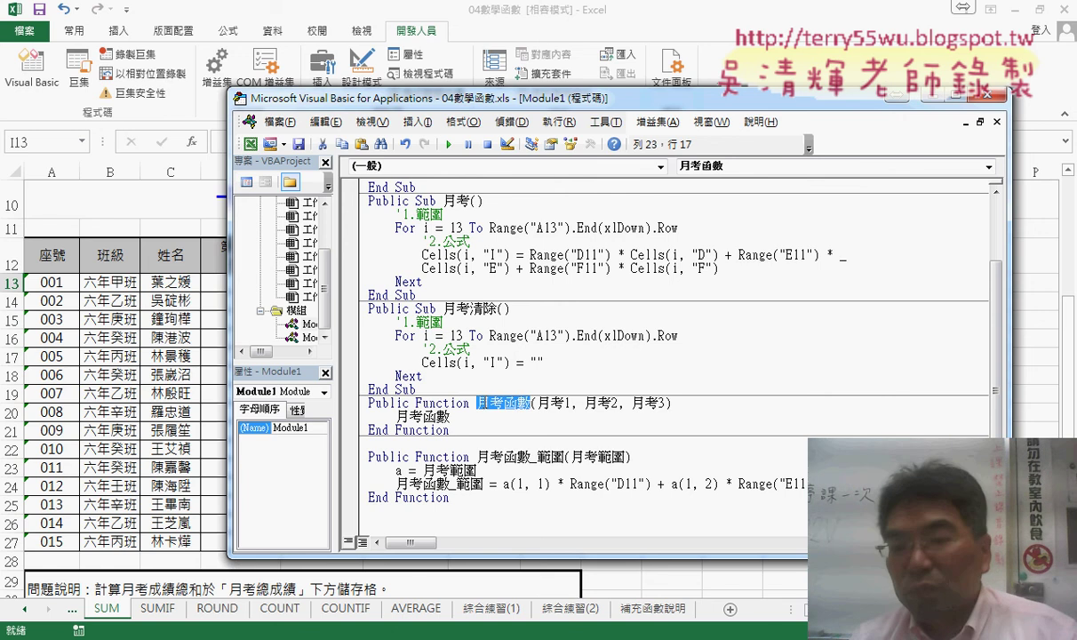
left_click(506, 416)
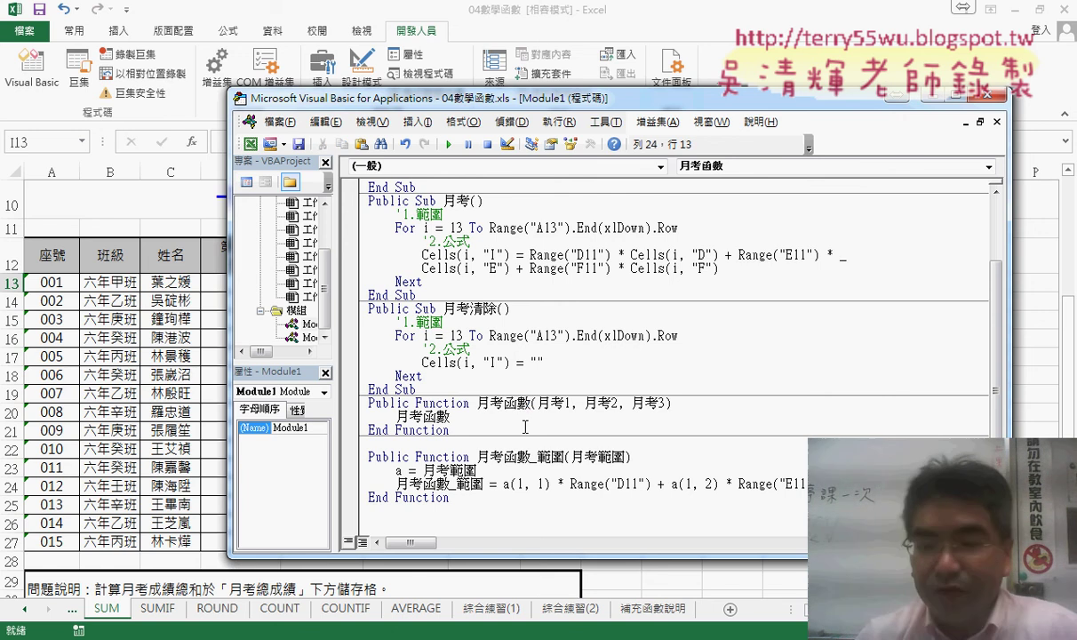
Begin the result line as 月考函數 = range("D11")* and dismiss the compile error.
type("=")
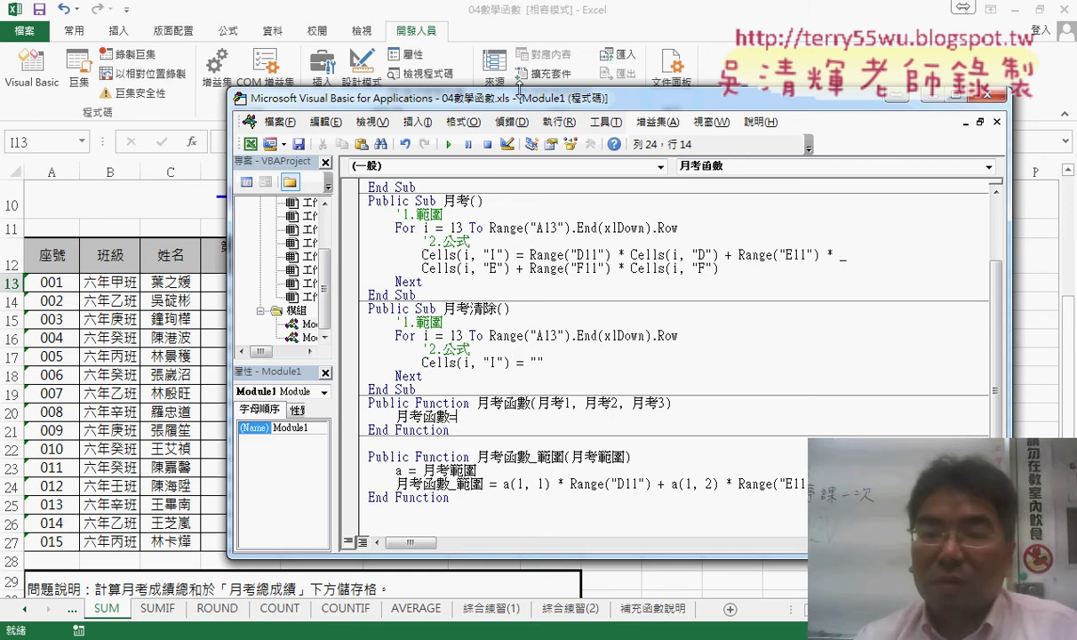
left_click_drag(520, 89, 471, 175)
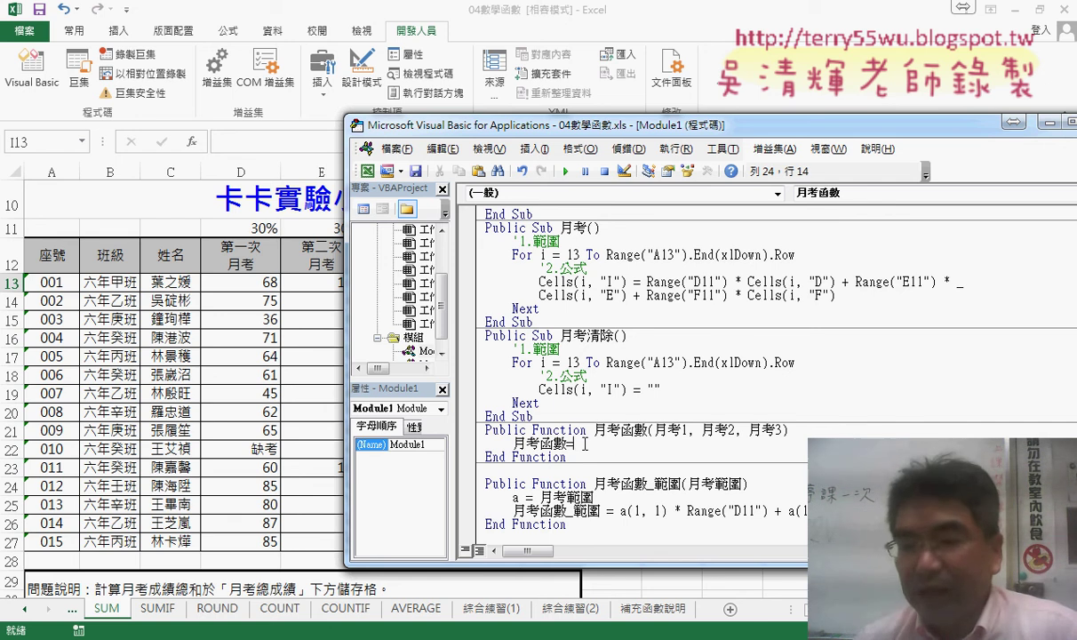
type("0.3")
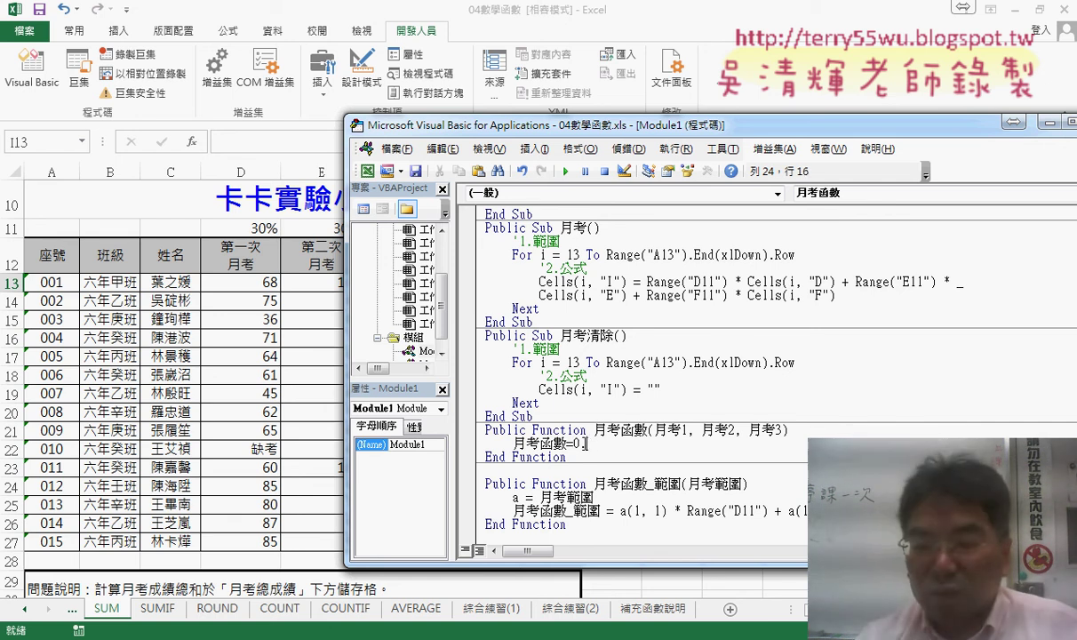
key("BackSpace")
key("BackSpace")
type("ra")
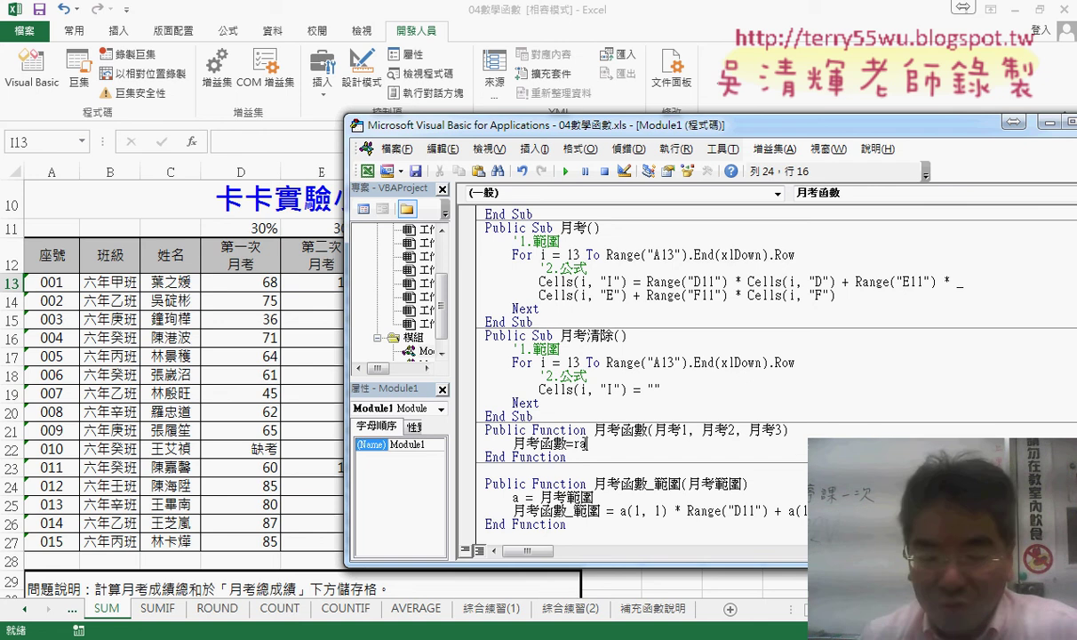
type("nge(\"")
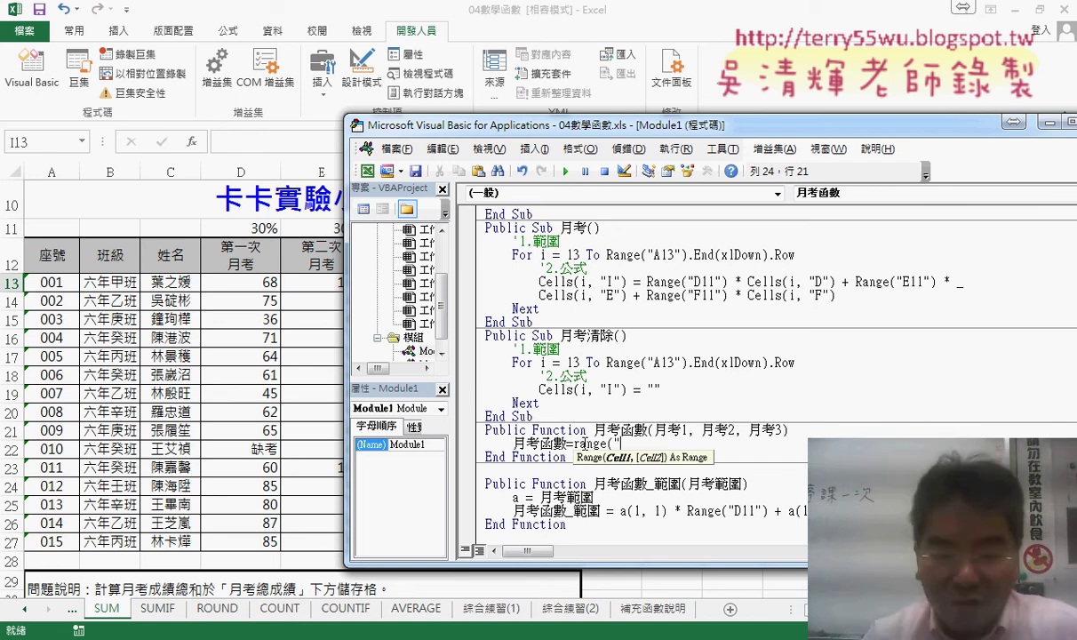
type("D11")
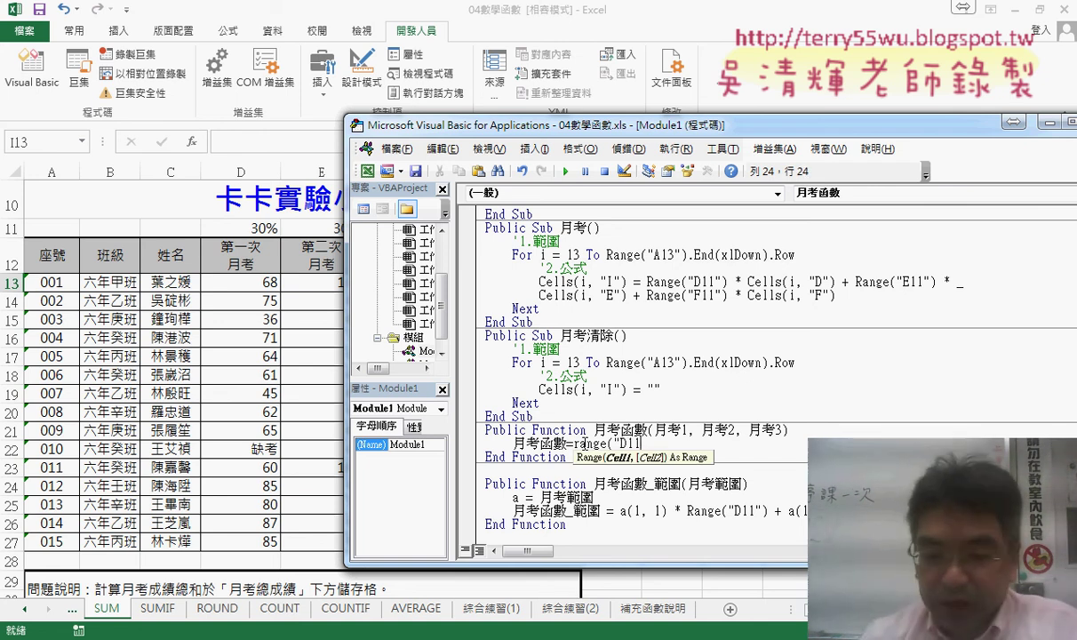
type("\")")
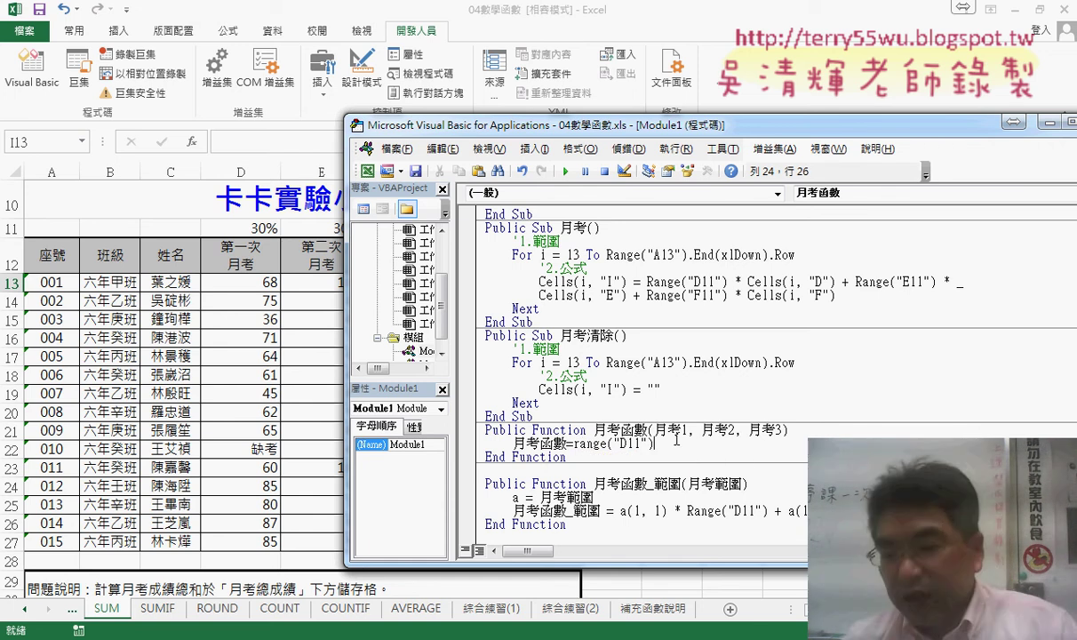
type("*")
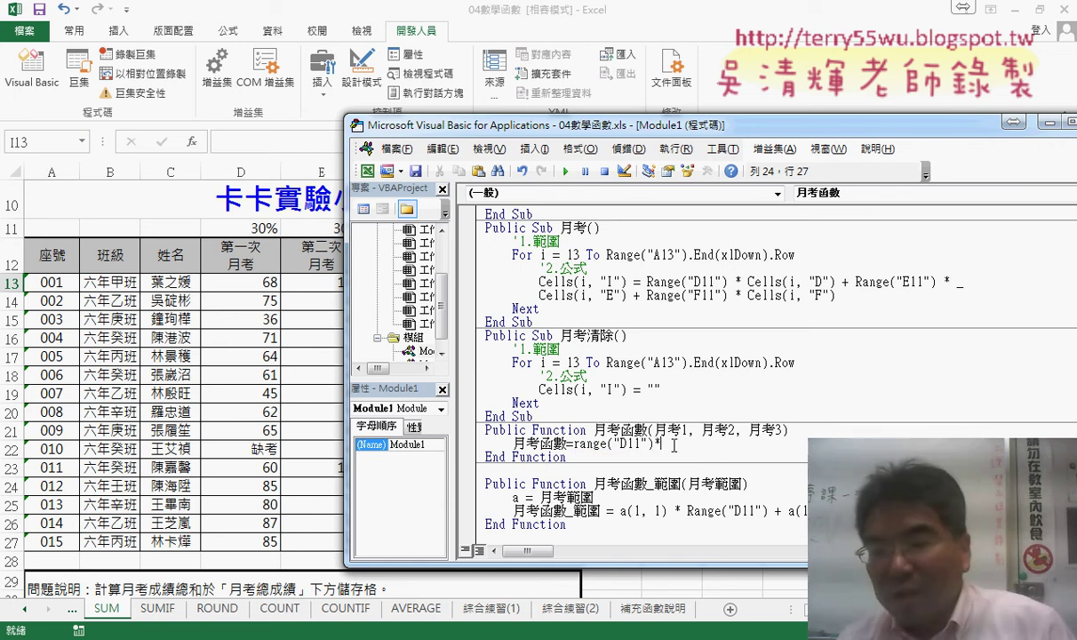
left_click(651, 430)
key("Return")
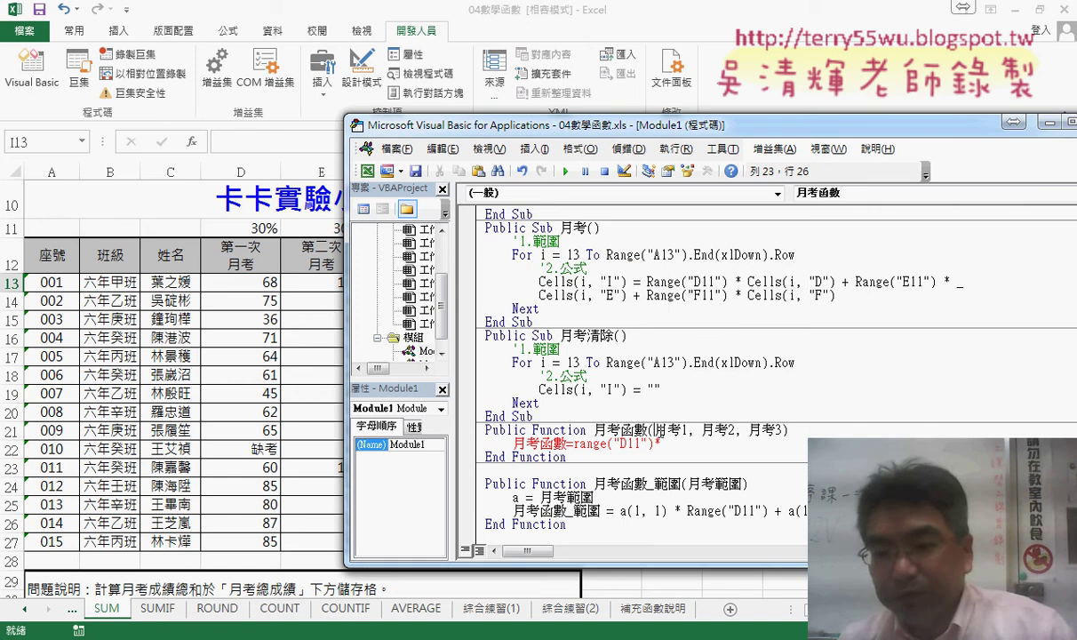
Complete the first term as Range("D11")*月考1 and append a plus sign.
left_click_drag(655, 430, 688, 433)
key("ctrl+c")
left_click(676, 444)
key("ctrl+v")
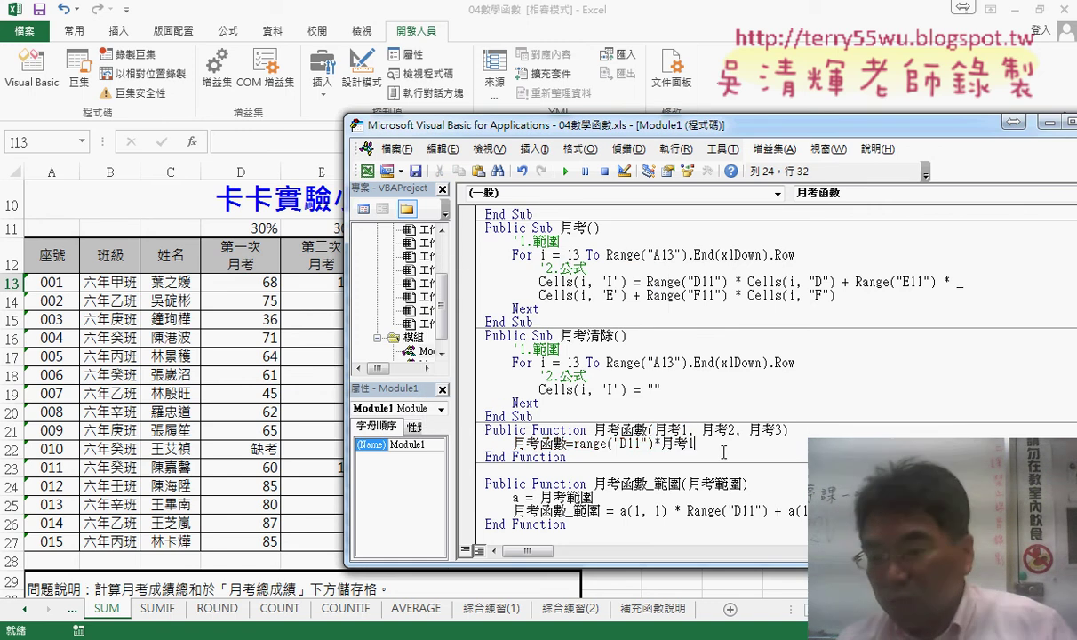
key("Down")
left_click(736, 442)
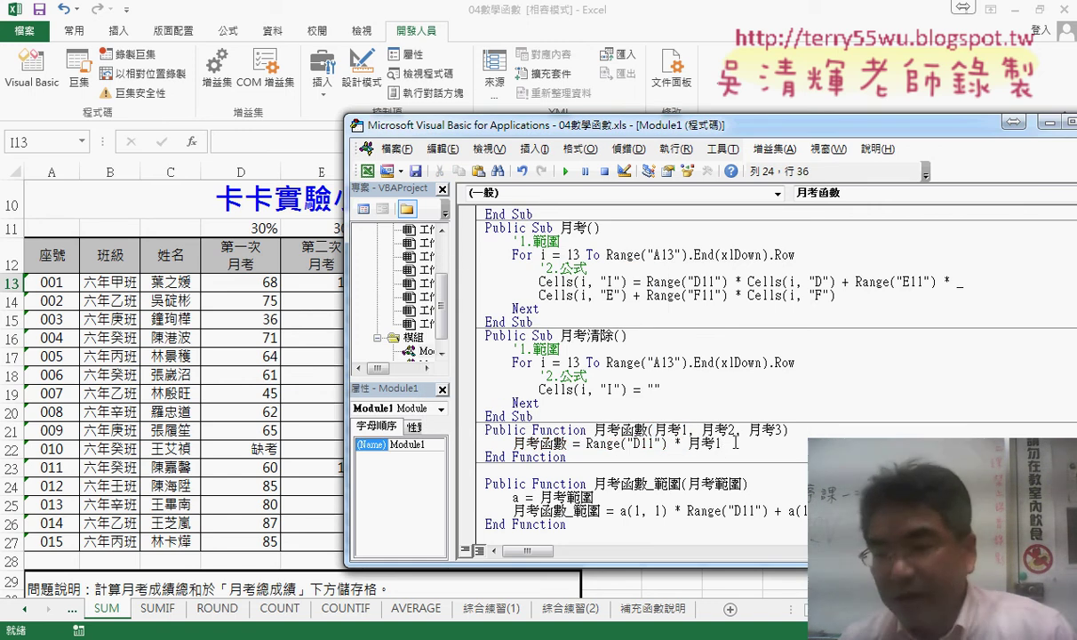
type("+")
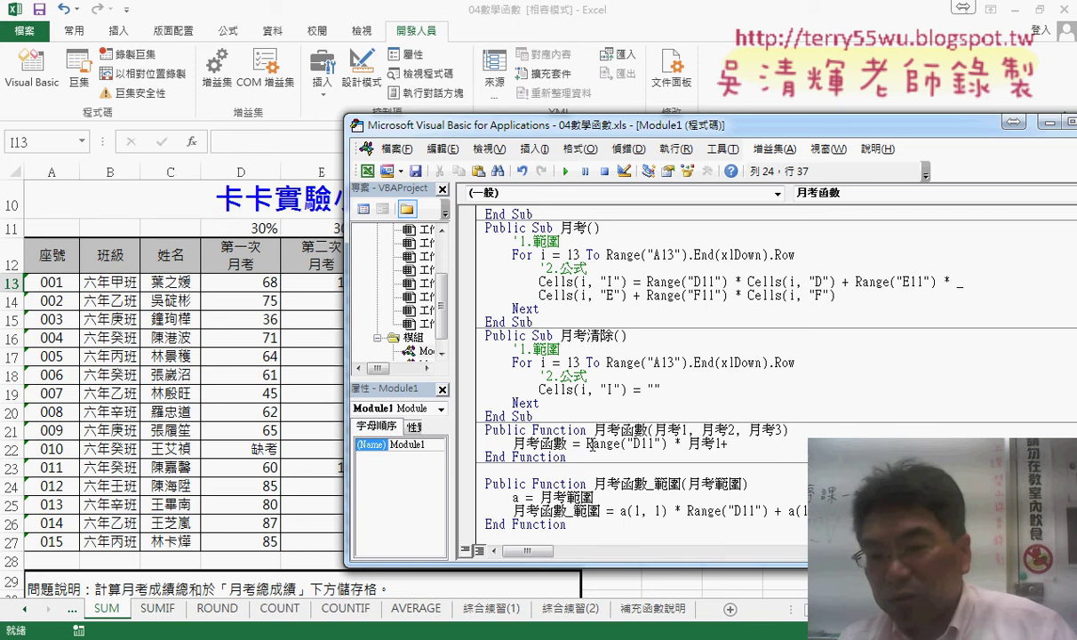
Duplicate the first term and change it to the E11 weighted term for 月考2.
left_click_drag(588, 443, 723, 444)
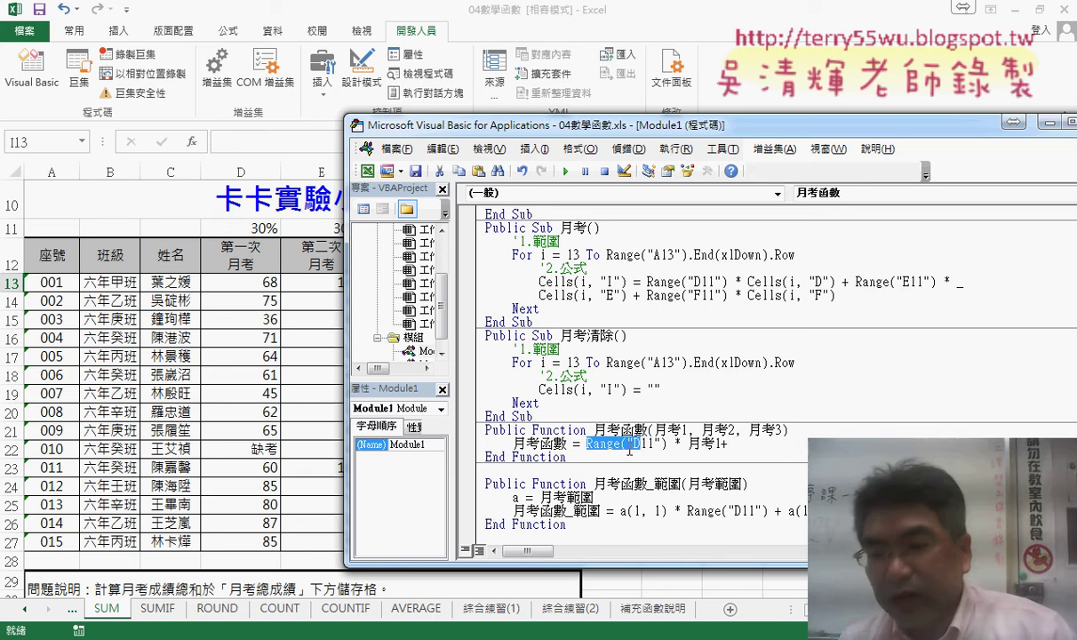
key("ctrl+c")
left_click(727, 444)
key("ctrl+v")
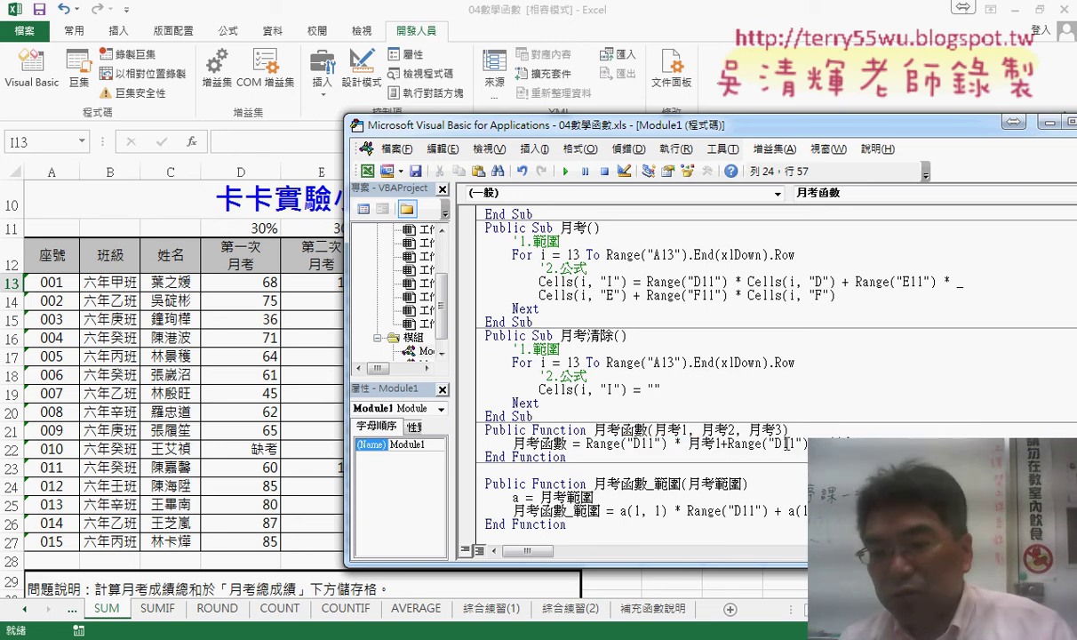
left_click(786, 443)
key("BackSpace")
type("E")
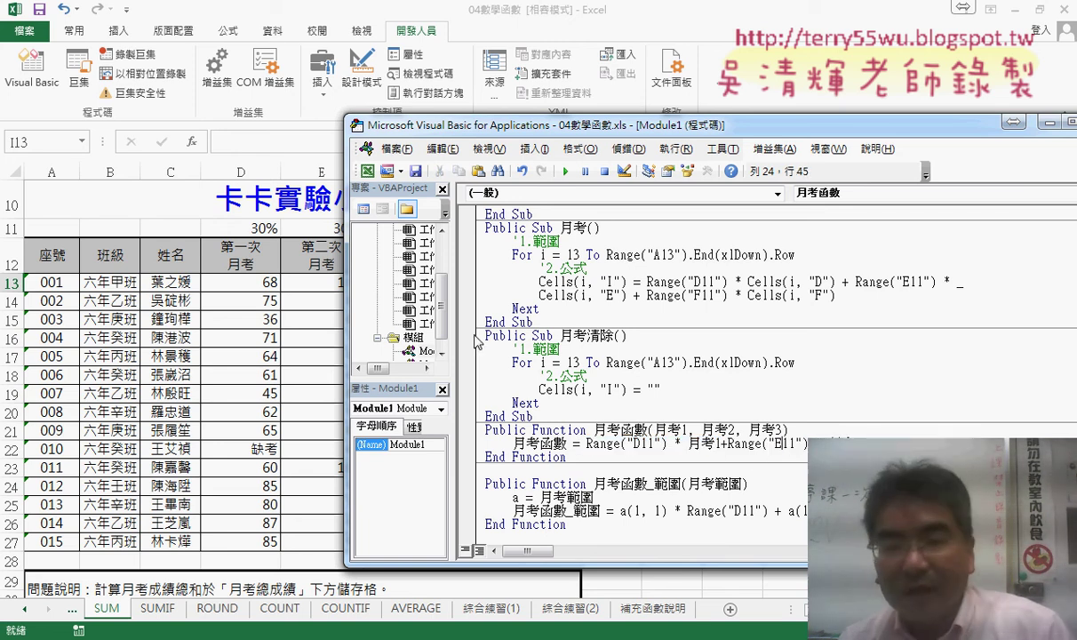
left_click_drag(345, 224, 382, 224)
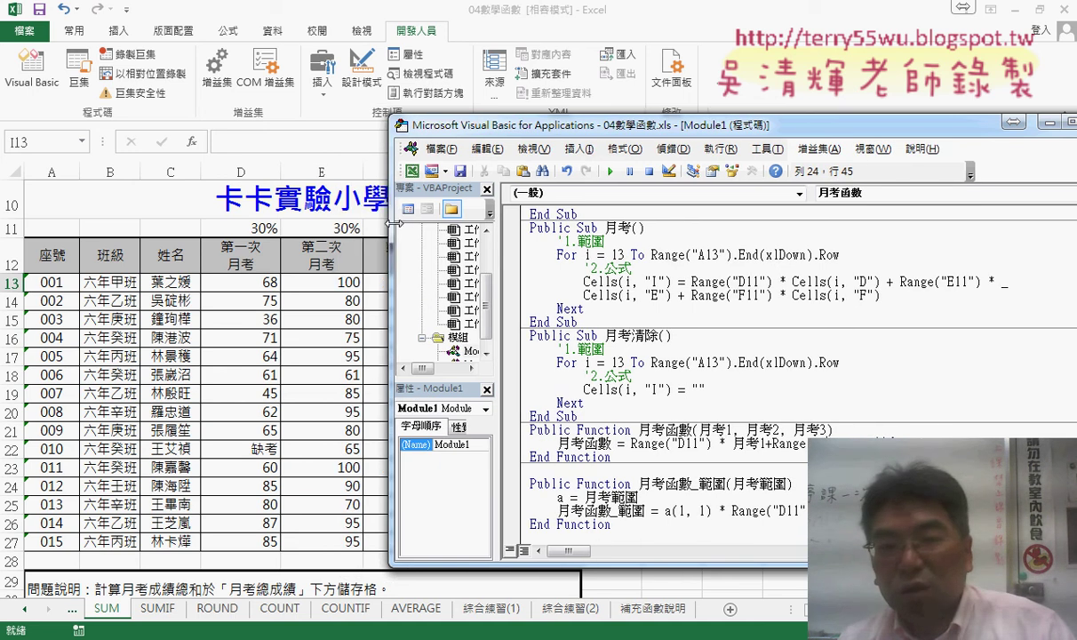
Add the third term weighting 月考3 by F11 and review the finished weighted-sum formula.
left_click(866, 443)
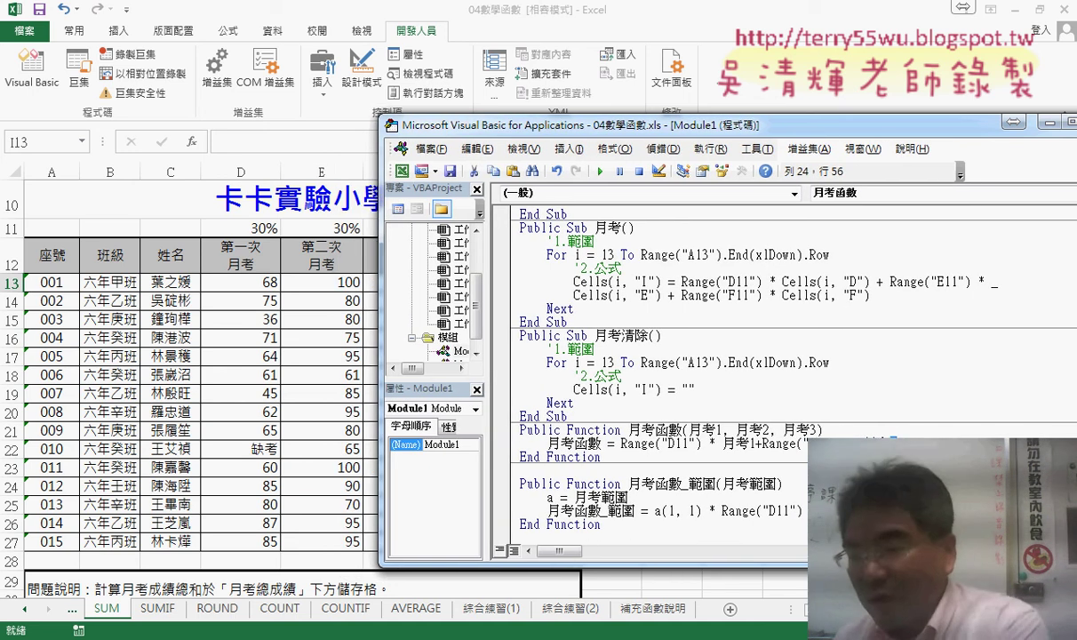
left_click_drag(897, 443, 772, 444)
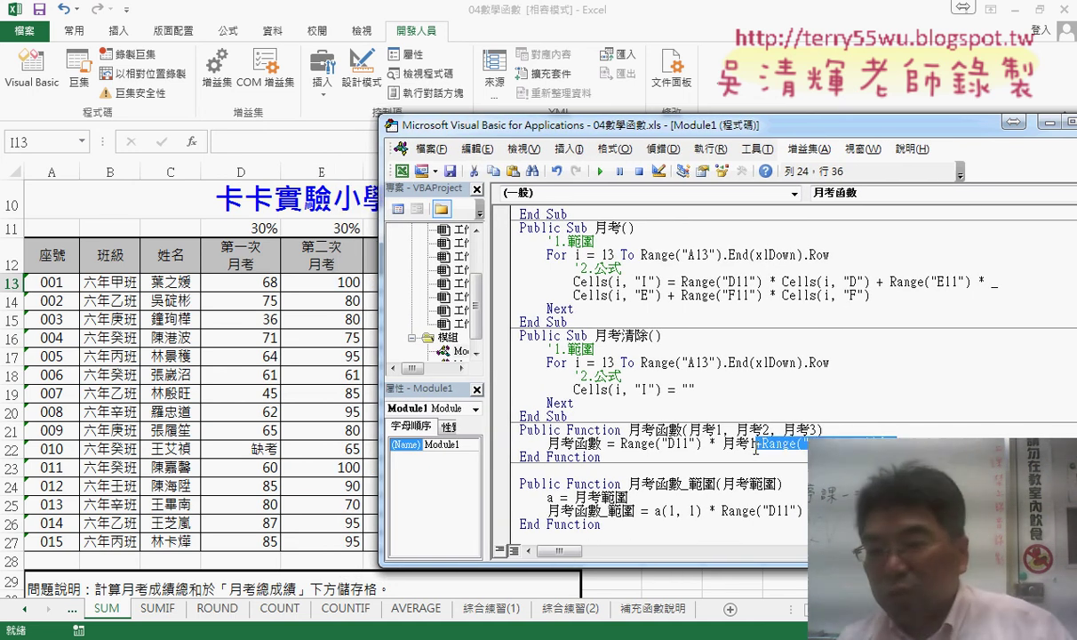
left_click(957, 444)
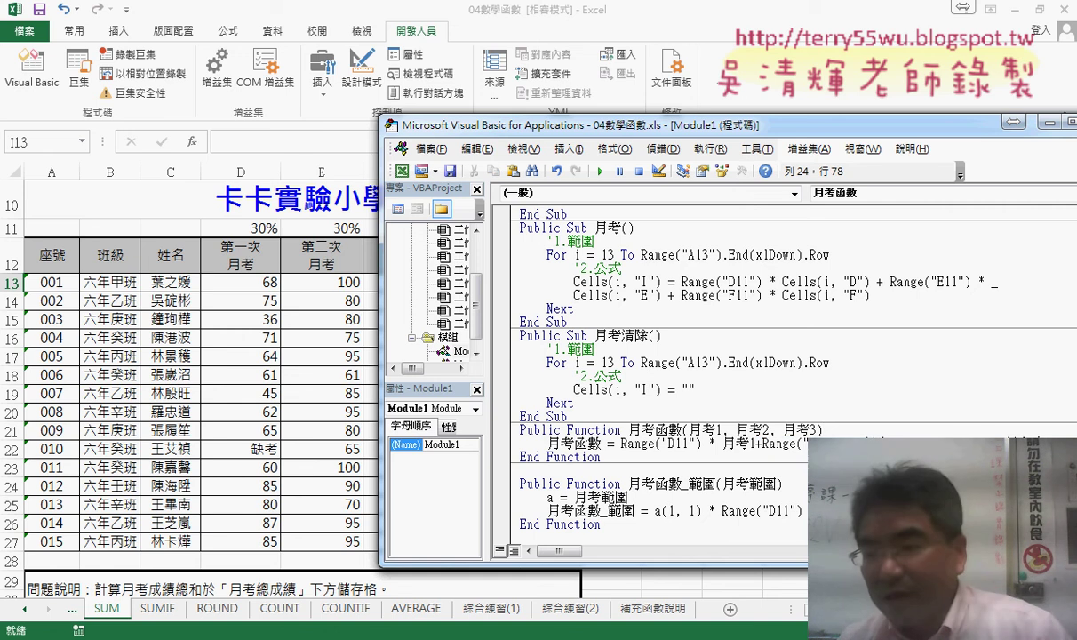
key("shift+Left")
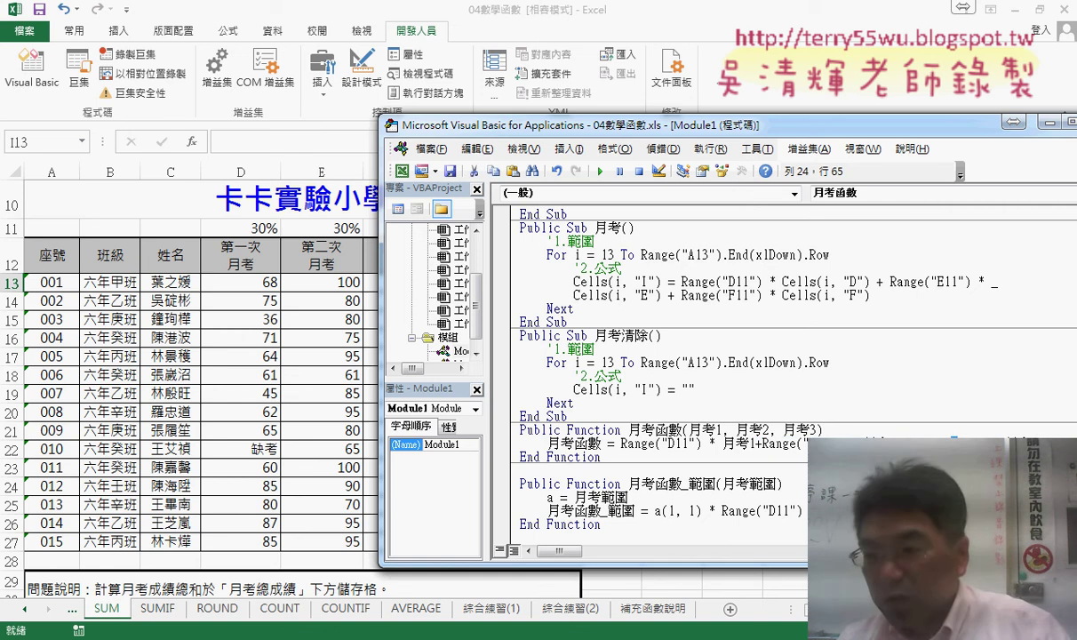
left_click(957, 444)
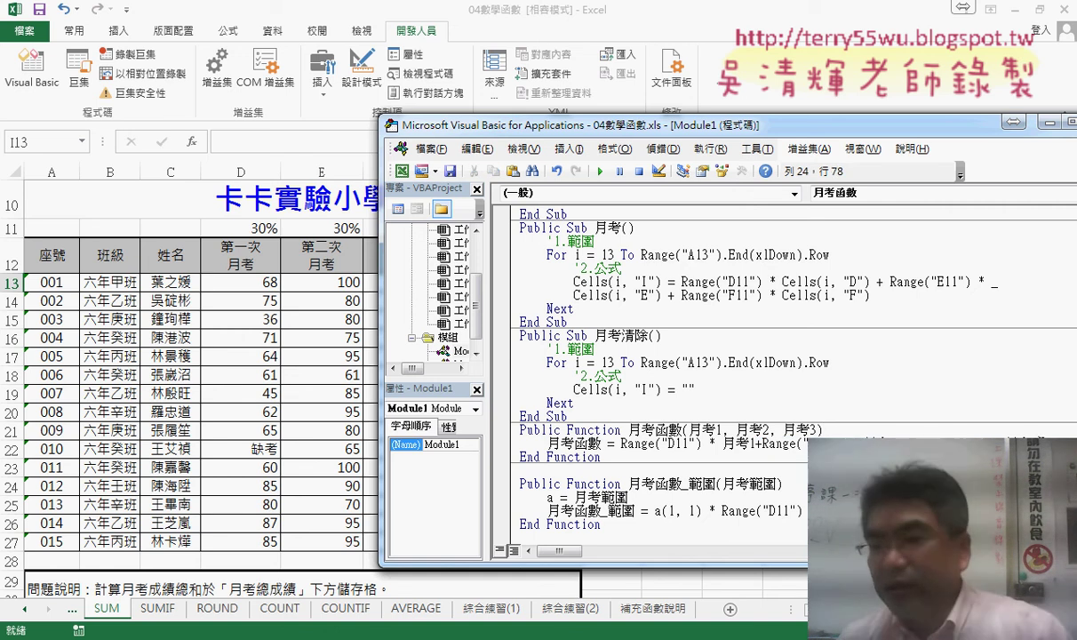
left_click(660, 511)
left_click_drag(773, 133, 605, 134)
left_click_drag(893, 442, 455, 442)
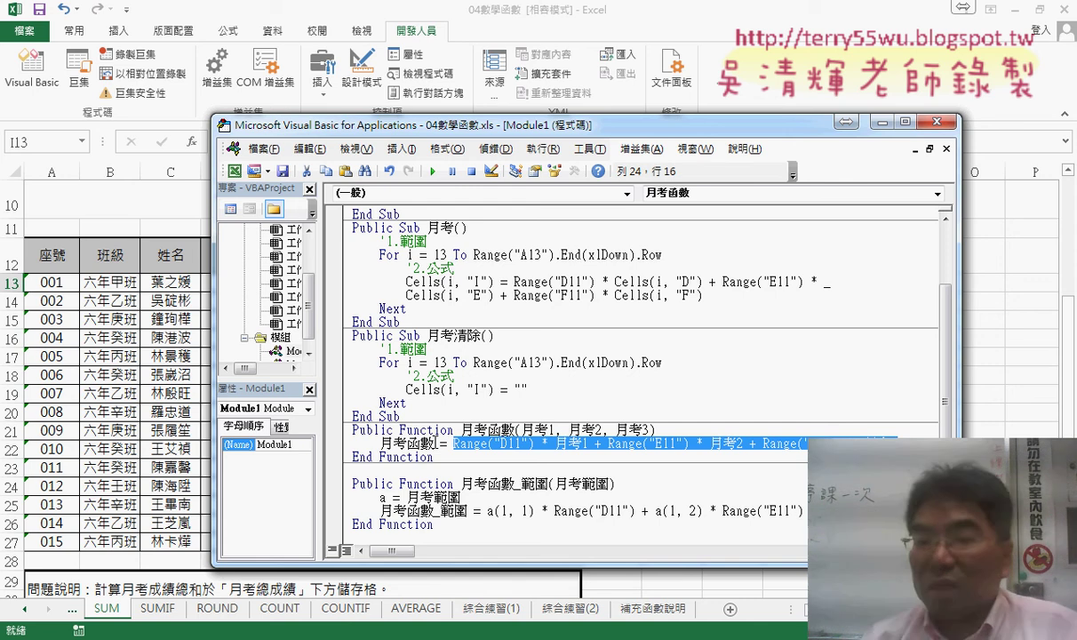
left_click_drag(435, 444, 380, 443)
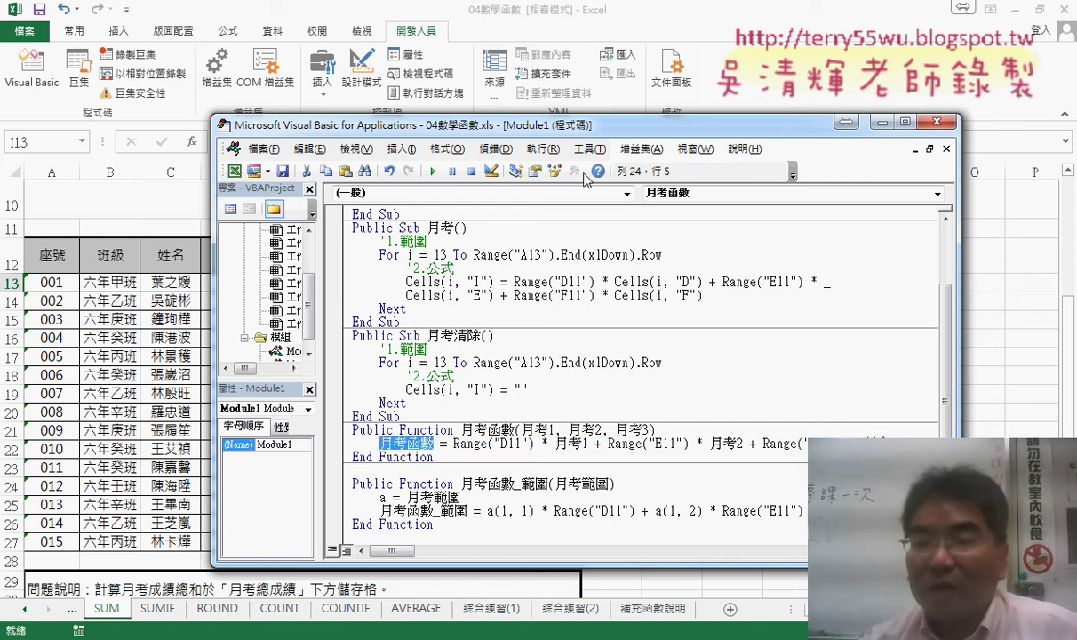
left_click_drag(560, 124, 611, 343)
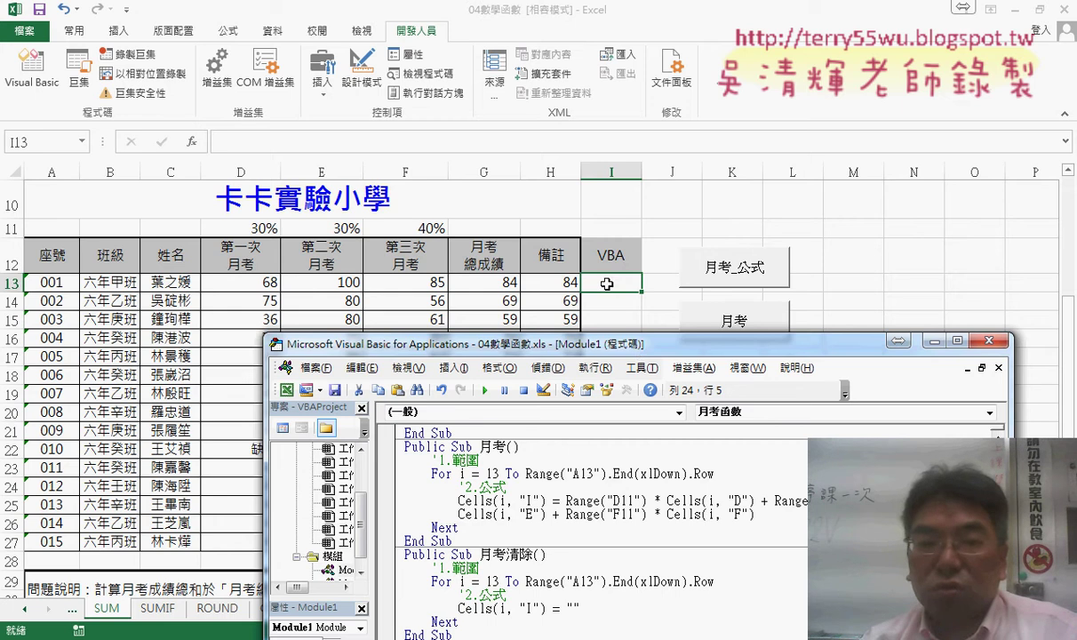
Enter =月考函數(D13,E13,F13) in I13, giving a result of 84.
left_click(606, 283)
left_click(194, 142)
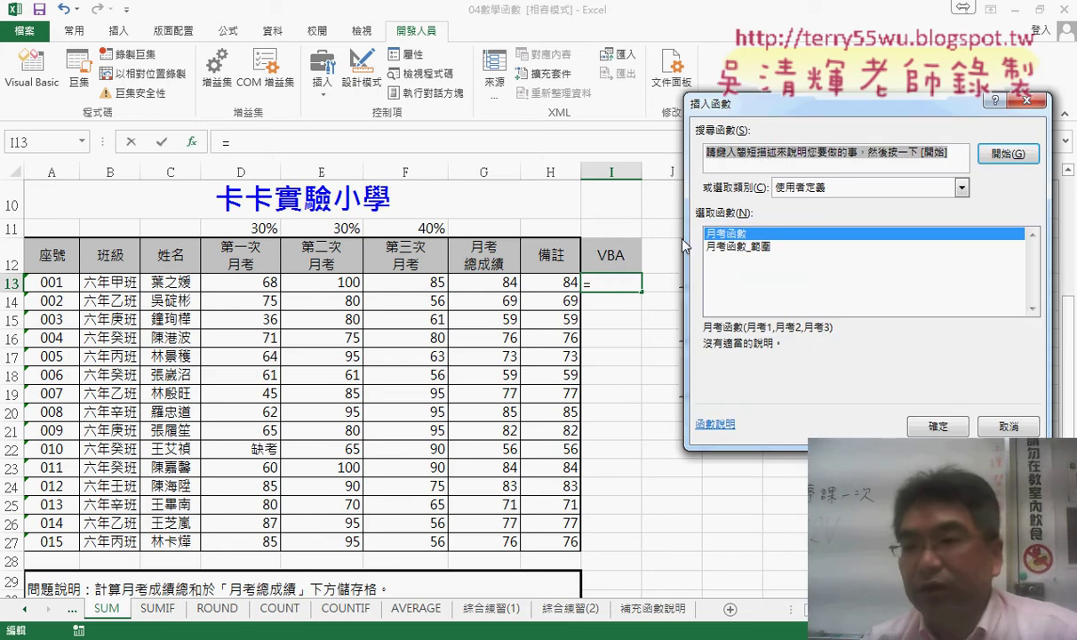
left_click(940, 427)
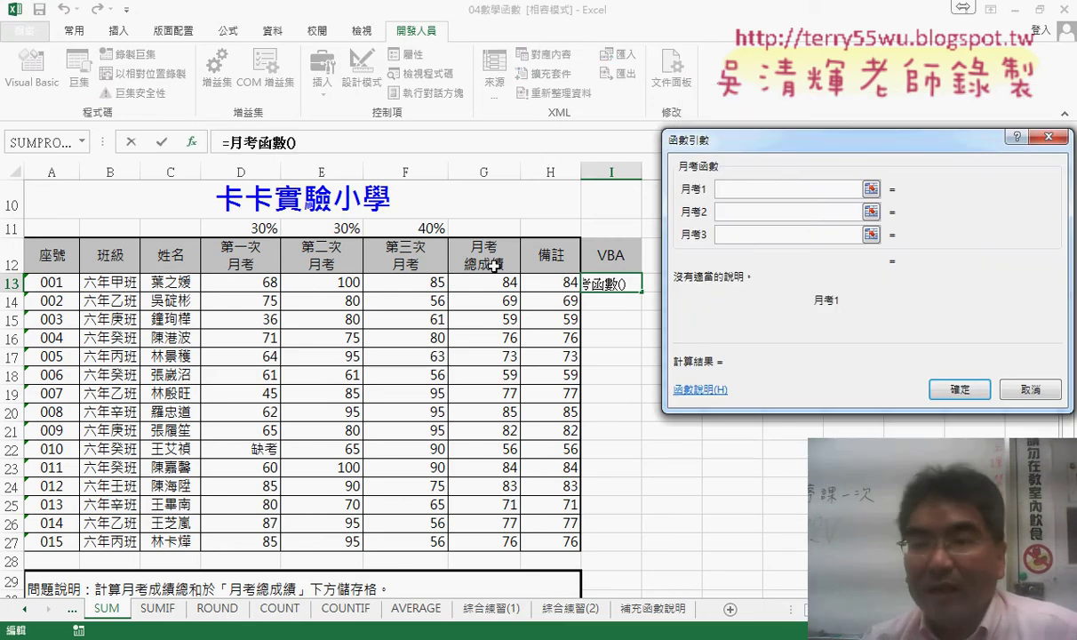
left_click(264, 284)
left_click(747, 212)
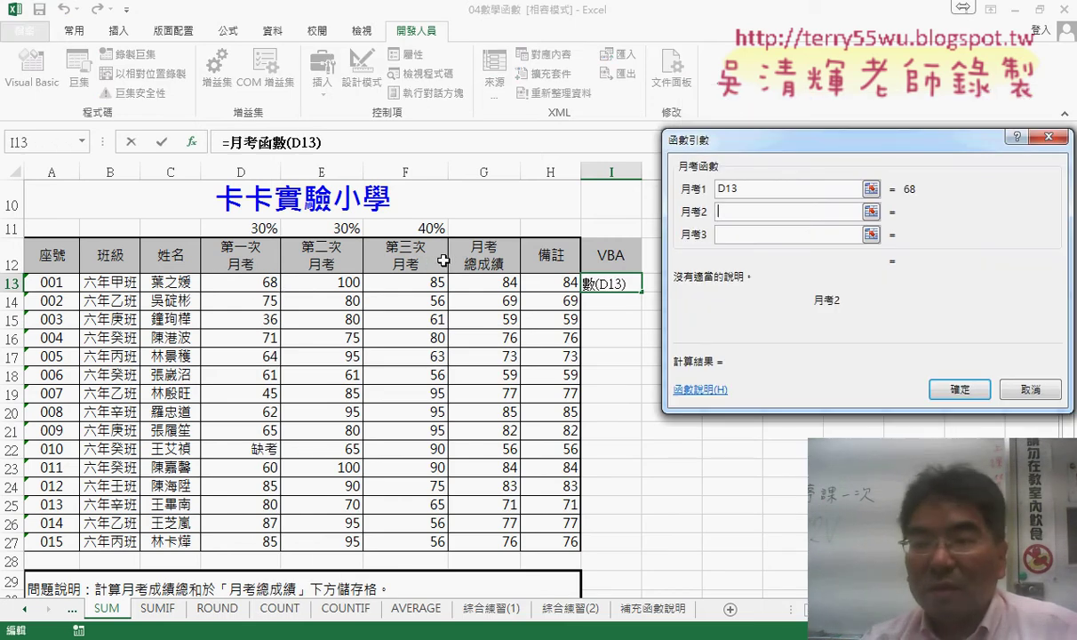
left_click(328, 280)
left_click(712, 234)
left_click(437, 283)
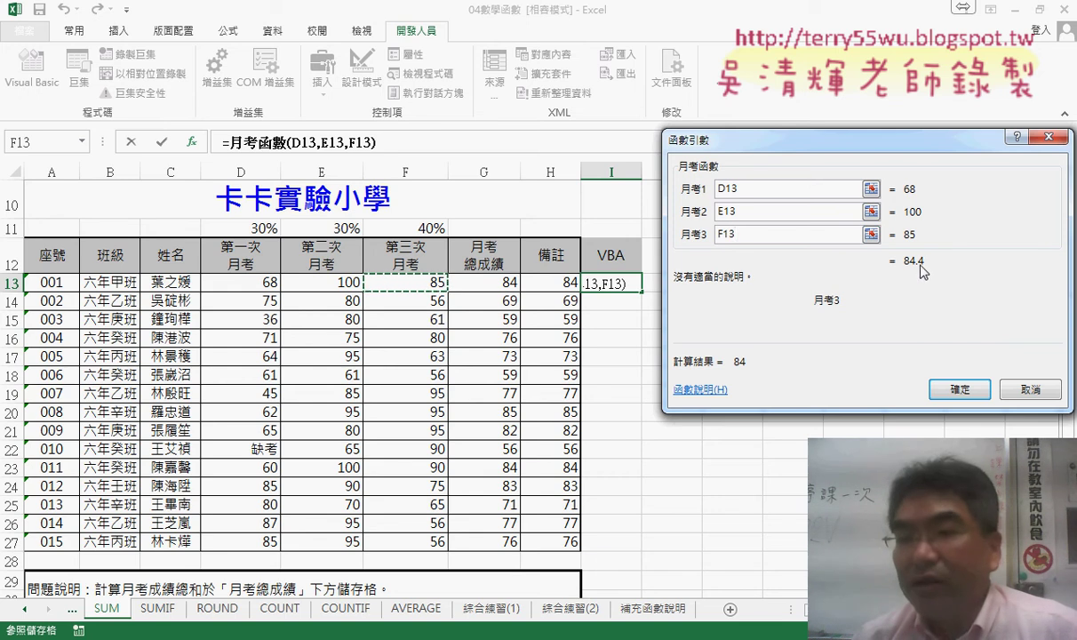
left_click(959, 388)
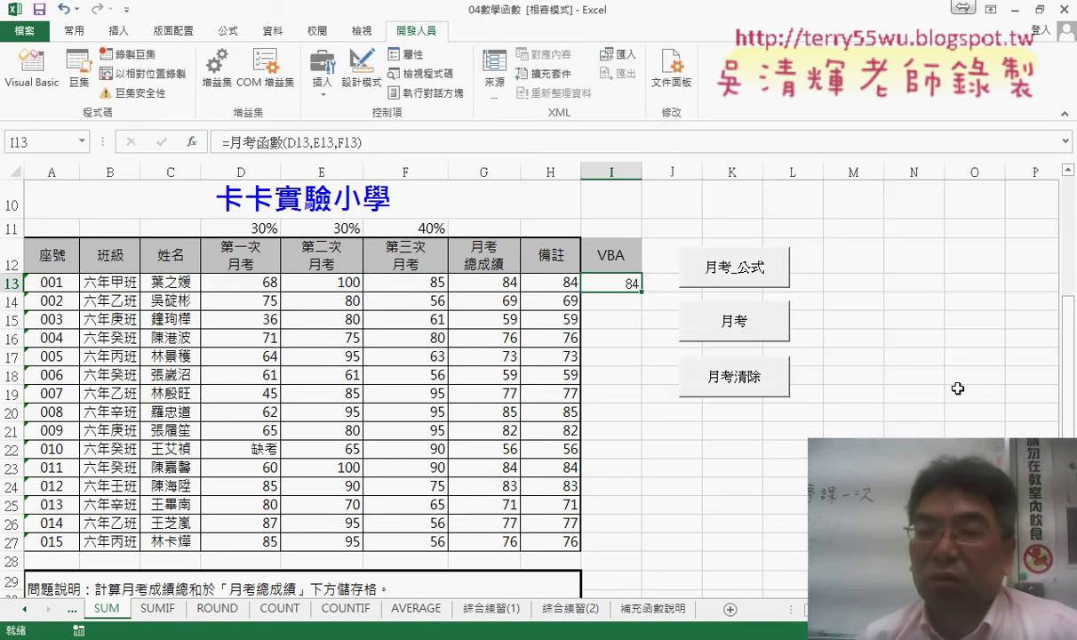
Fill the I13 formula down through I27, then reopen I13's formula for editing.
left_click_drag(641, 290, 640, 560)
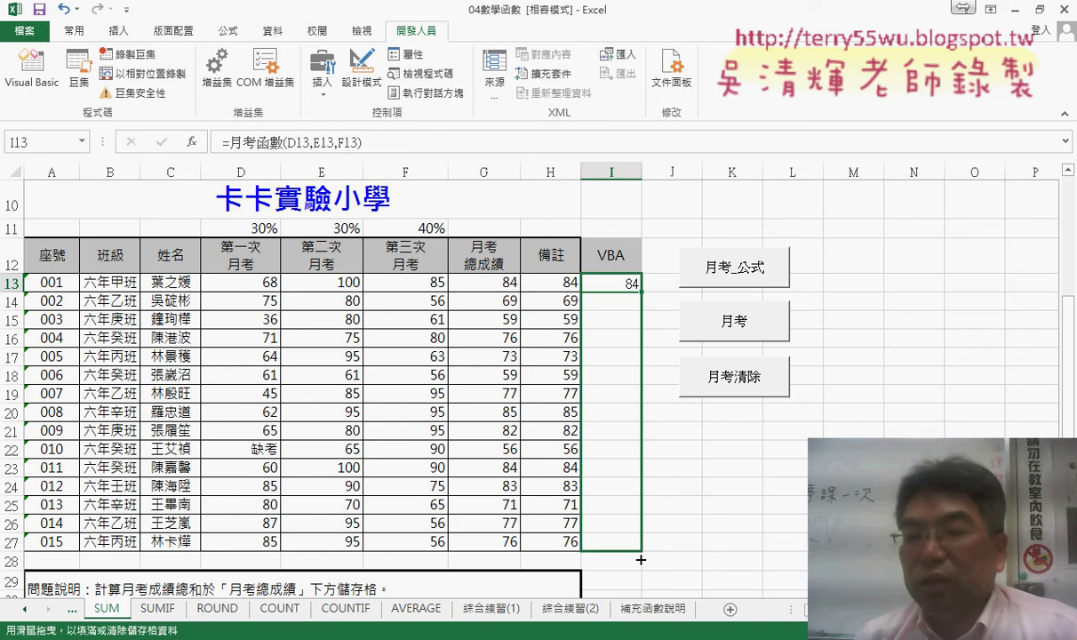
left_click_drag(640, 560, 640, 558)
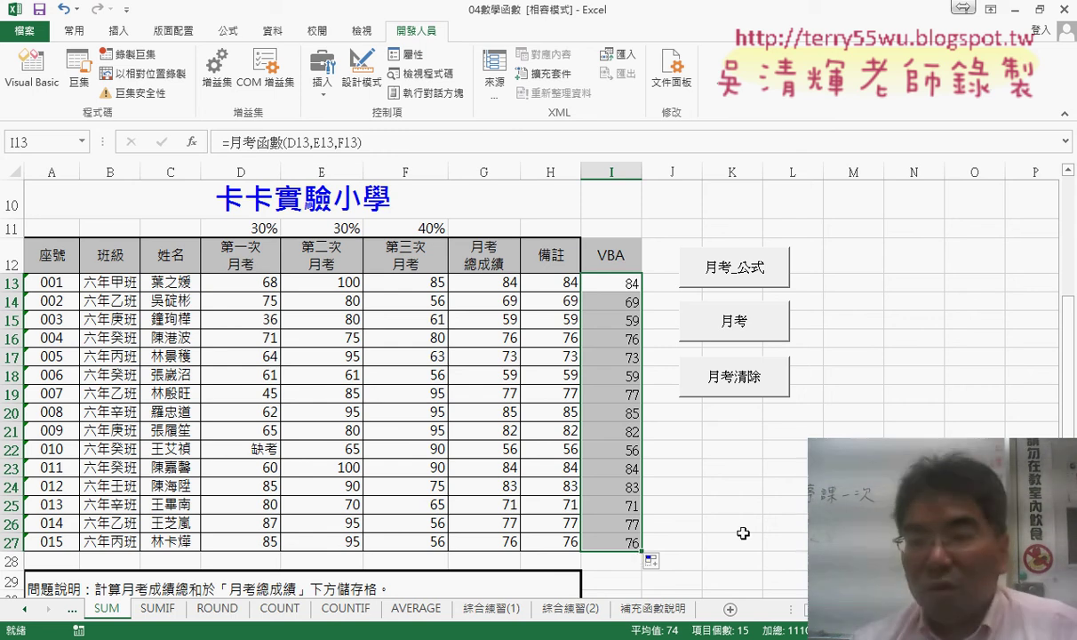
left_click(612, 283)
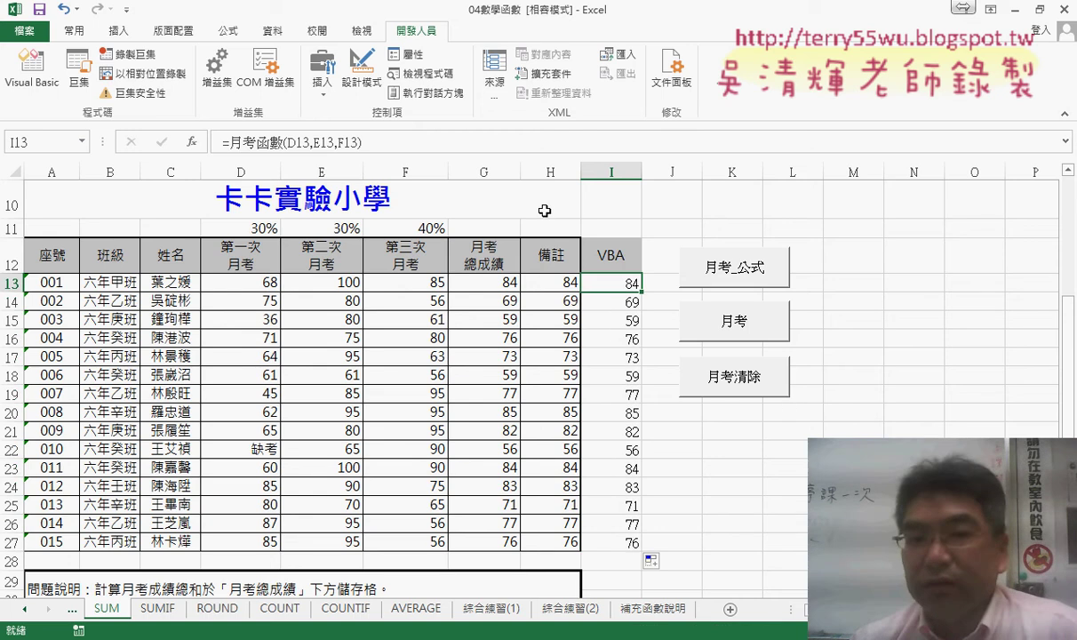
left_click(261, 142)
key("shift+F3")
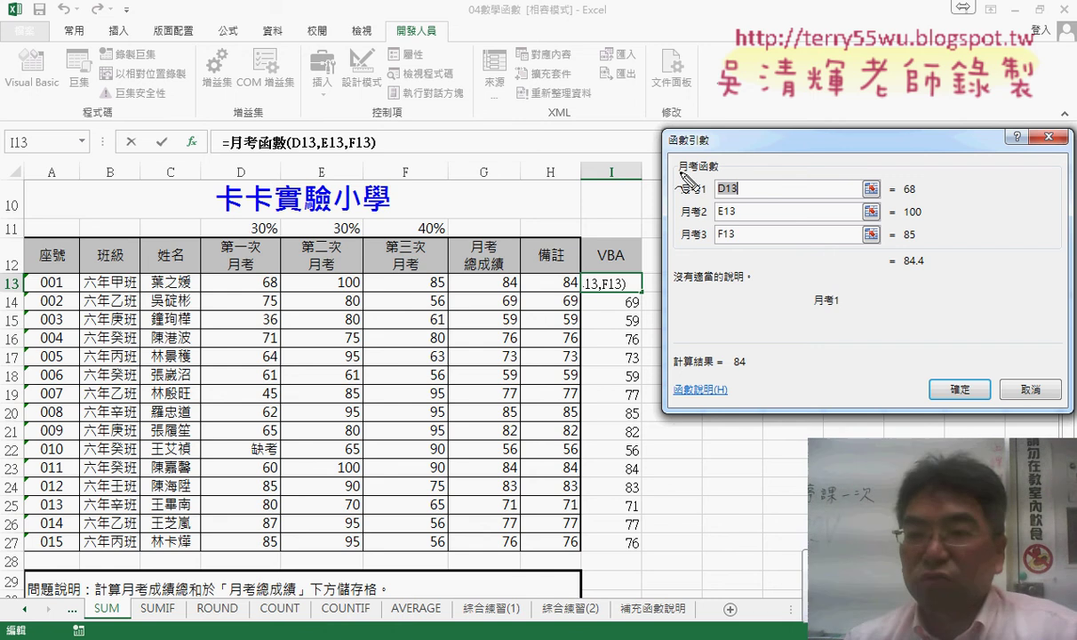
mouse_move(678, 174)
left_mouse_down()
mouse_move(718, 173)
mouse_move(711, 258)
left_mouse_up()
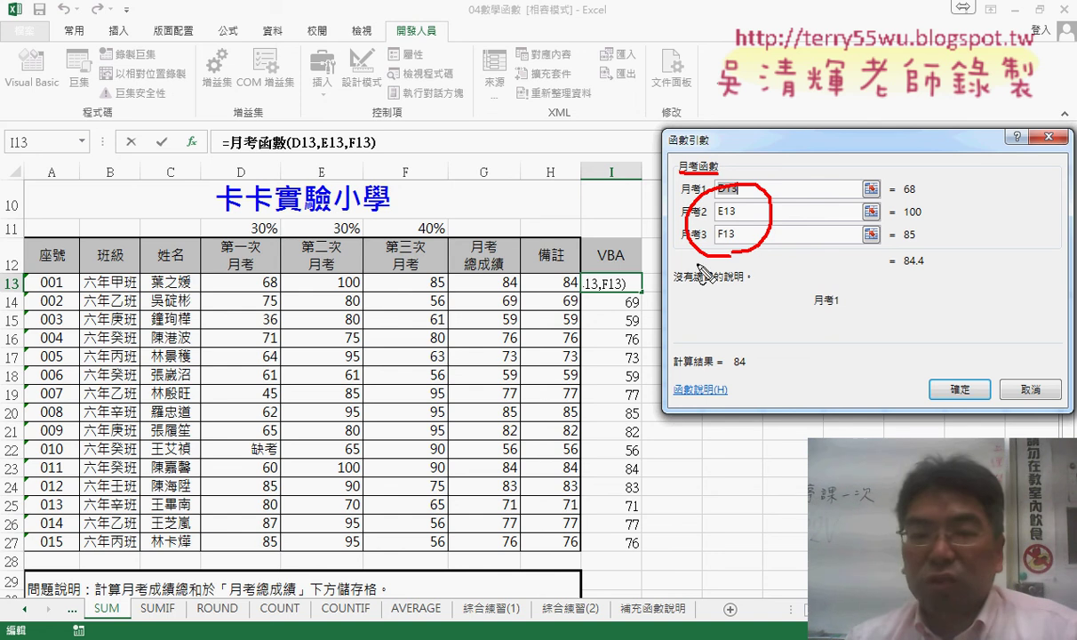
mouse_move(215, 276)
left_mouse_down()
mouse_move(215, 297)
mouse_move(236, 302)
left_mouse_up()
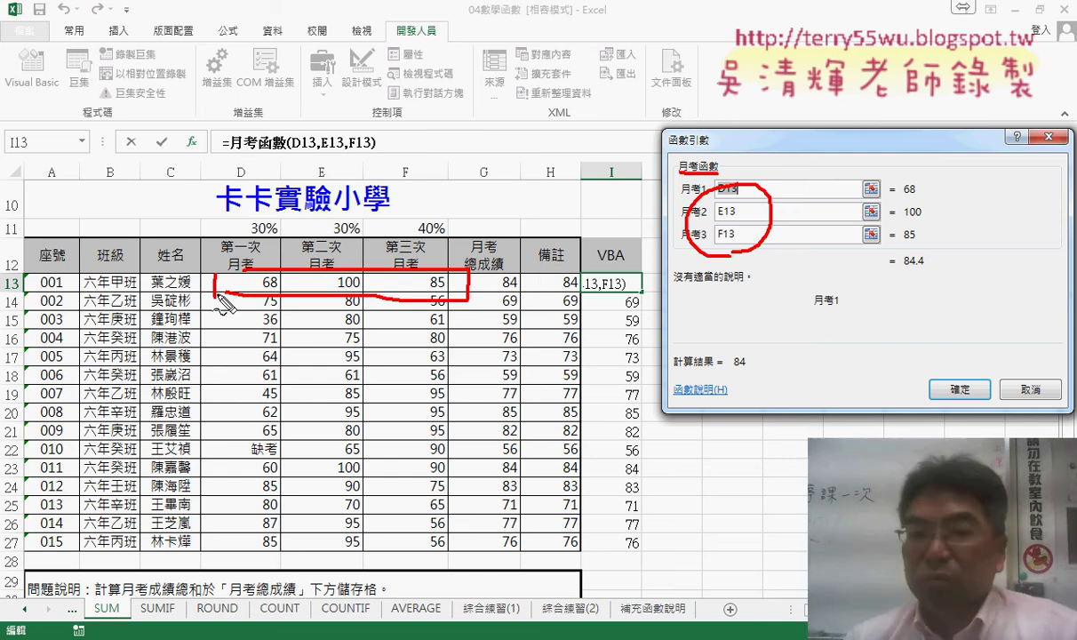
left_click_drag(287, 244, 289, 335)
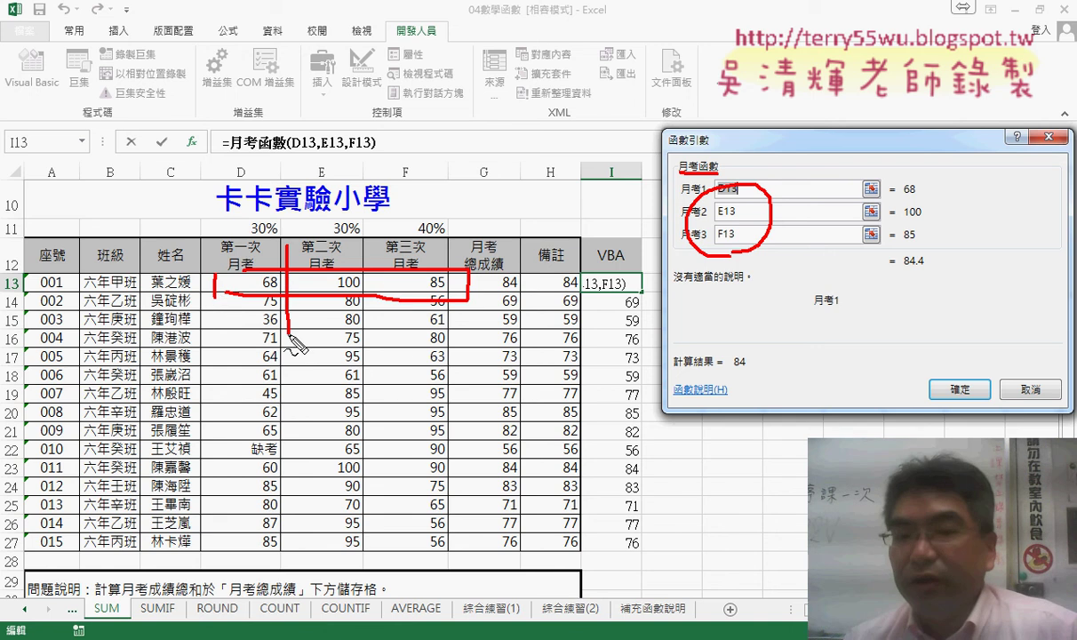
left_click_drag(384, 244, 392, 342)
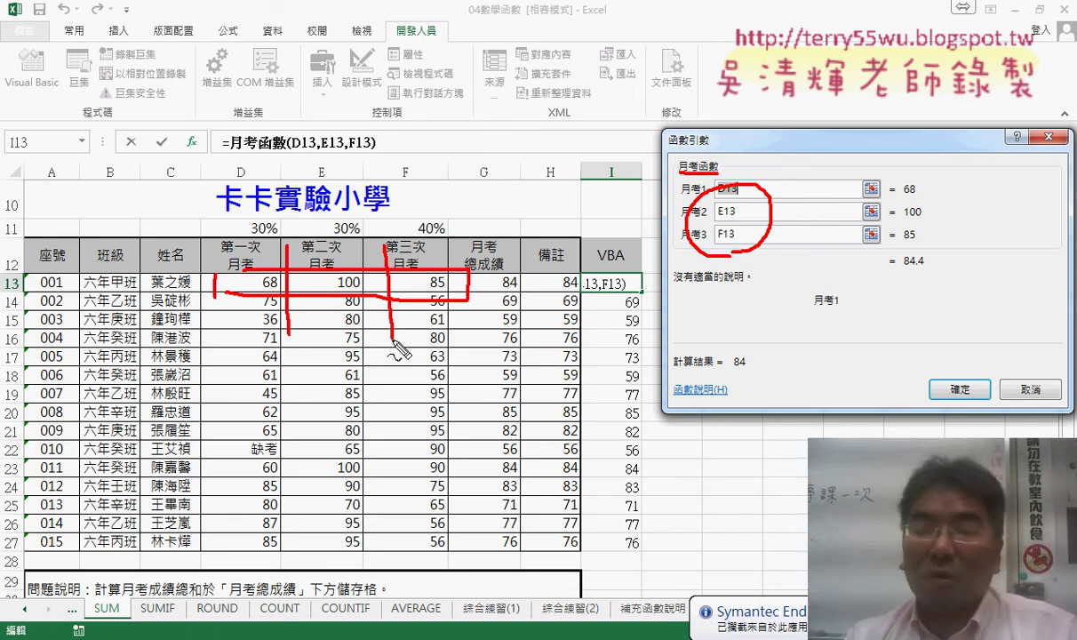
key("Escape")
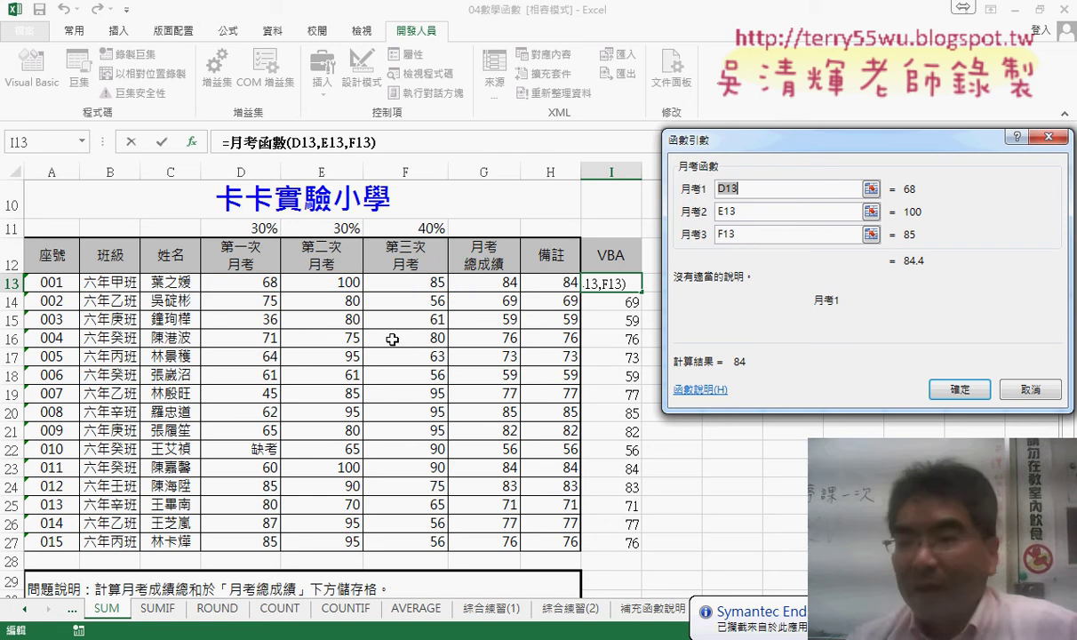
Close the Function Arguments dialog and bring up the VBA editor, repositioned and resized.
left_click(1031, 388)
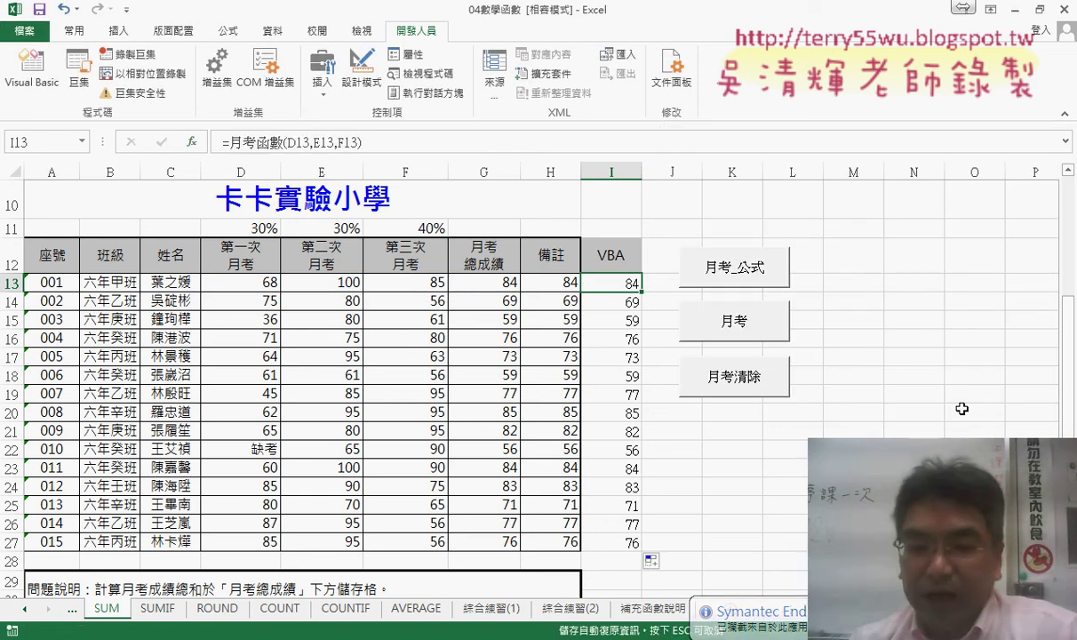
mouse_move(233, 633)
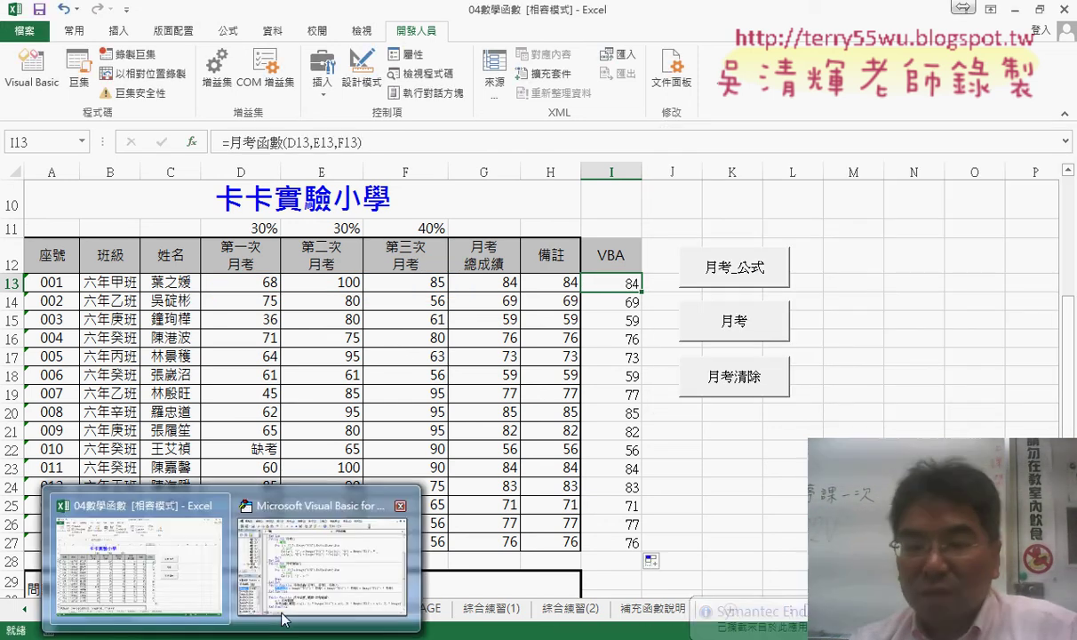
left_click(305, 542)
left_click_drag(546, 348, 541, 91)
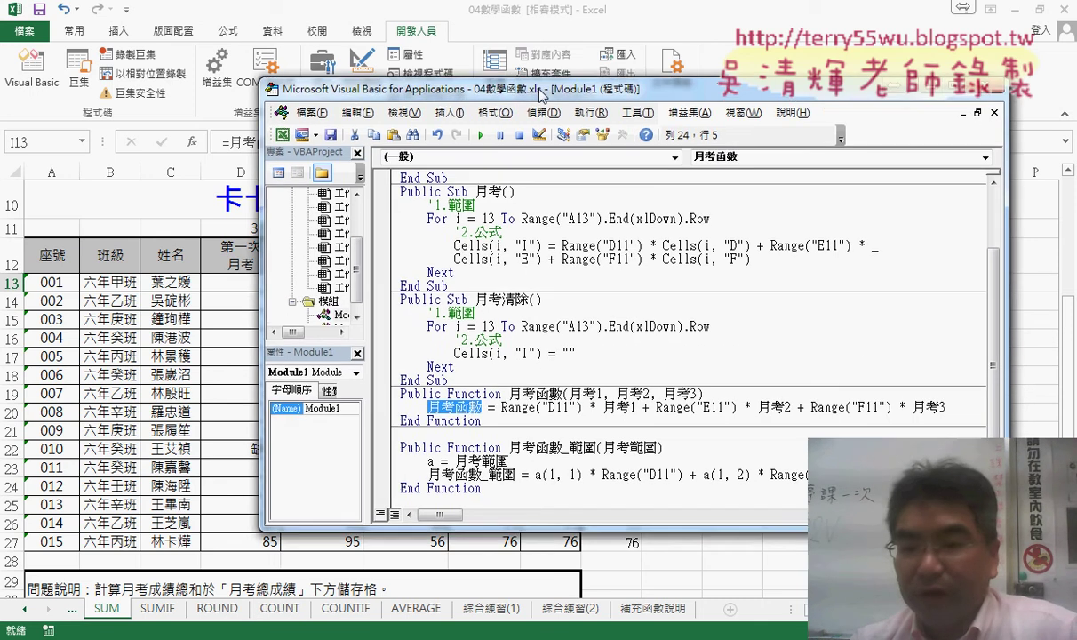
mouse_move(562, 590)
left_mouse_down()
mouse_move(562, 528)
mouse_move(562, 590)
left_mouse_up()
Delete the old 月考函數_範圍 function and select 月考函數 for duplicating.
mouse_move(487, 524)
left_mouse_down()
mouse_move(404, 496)
mouse_move(399, 470)
left_mouse_up()
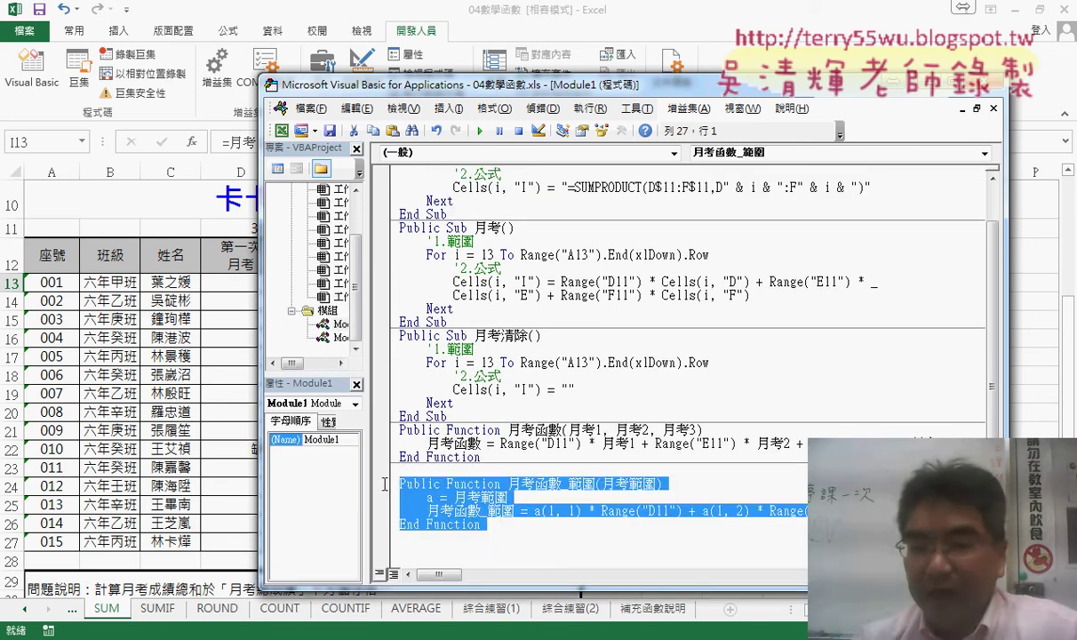
key("Delete")
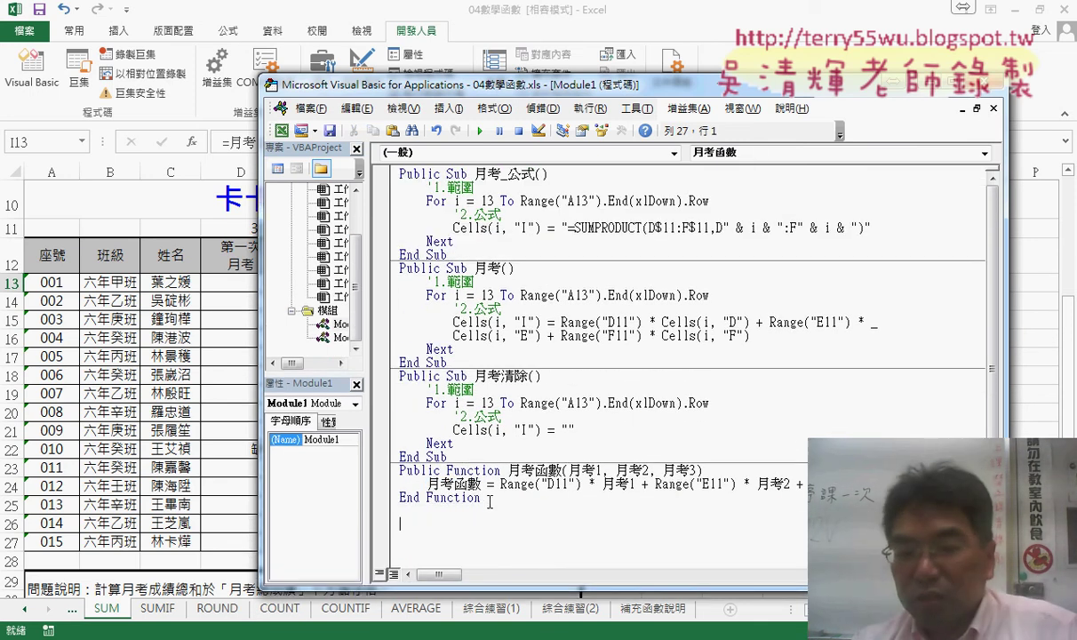
mouse_move(480, 497)
left_mouse_down()
mouse_move(399, 470)
mouse_move(400, 510)
mouse_move(420, 525)
left_mouse_up()
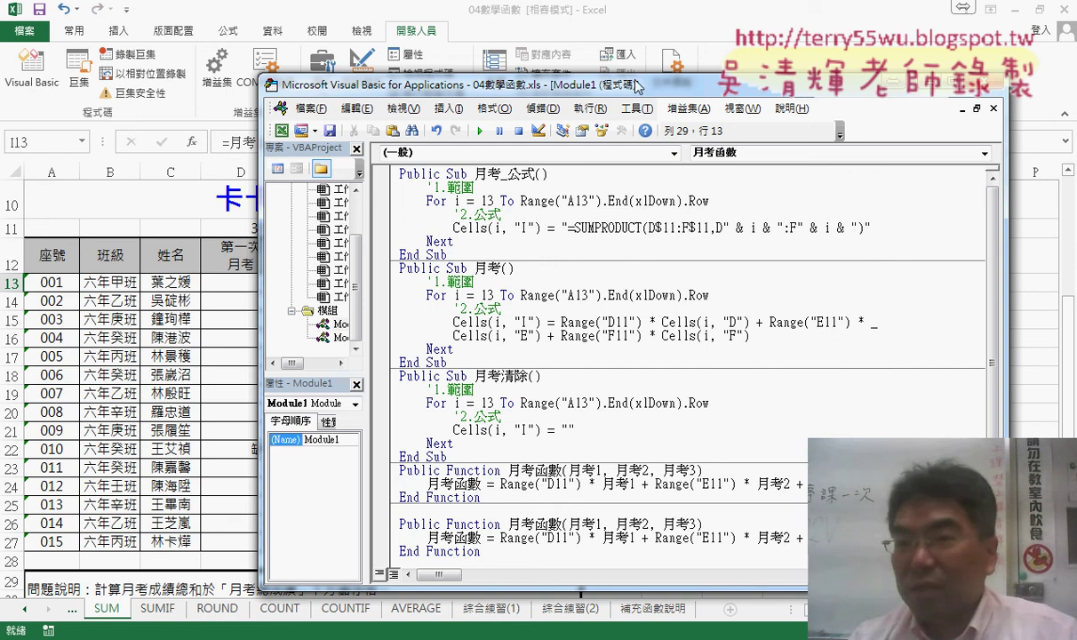
Rename the copied function to 月考函數_範圍.
left_click_drag(604, 75, 630, 10)
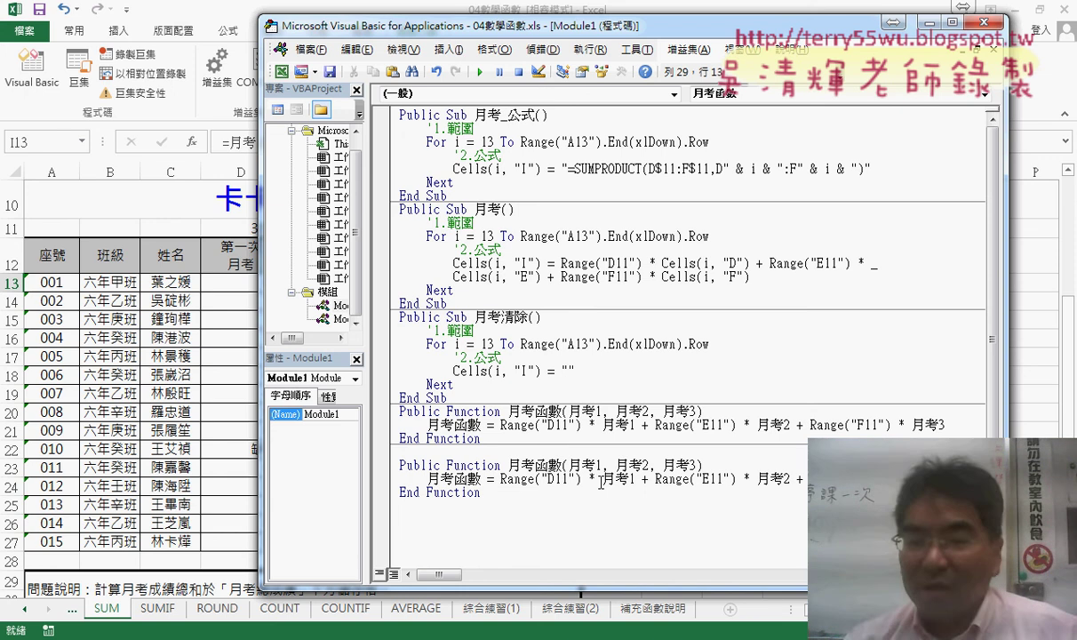
left_click(564, 409)
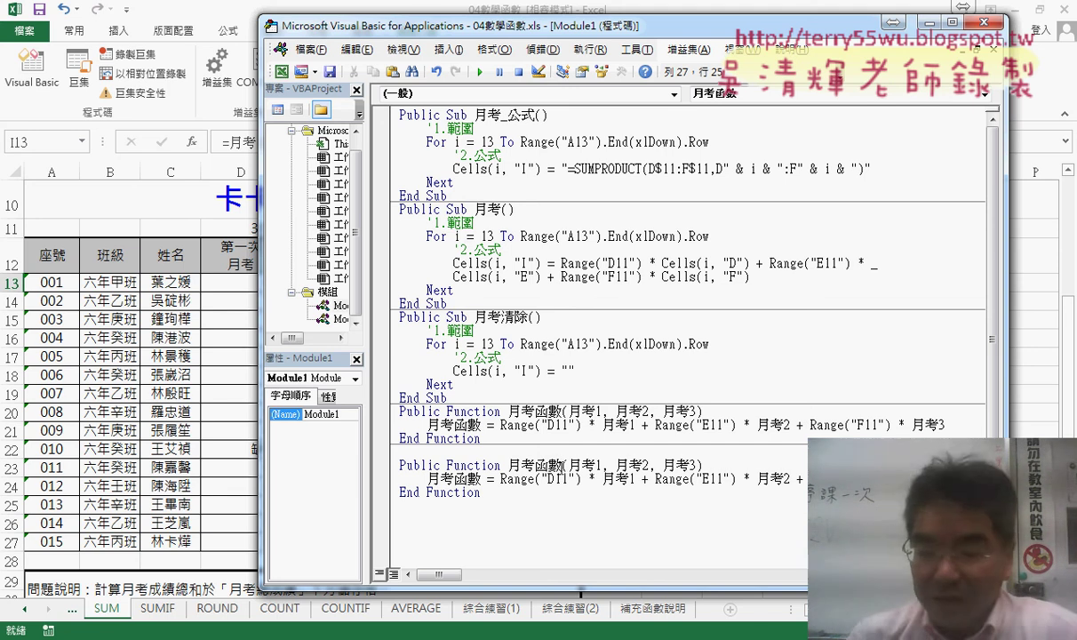
type("_")
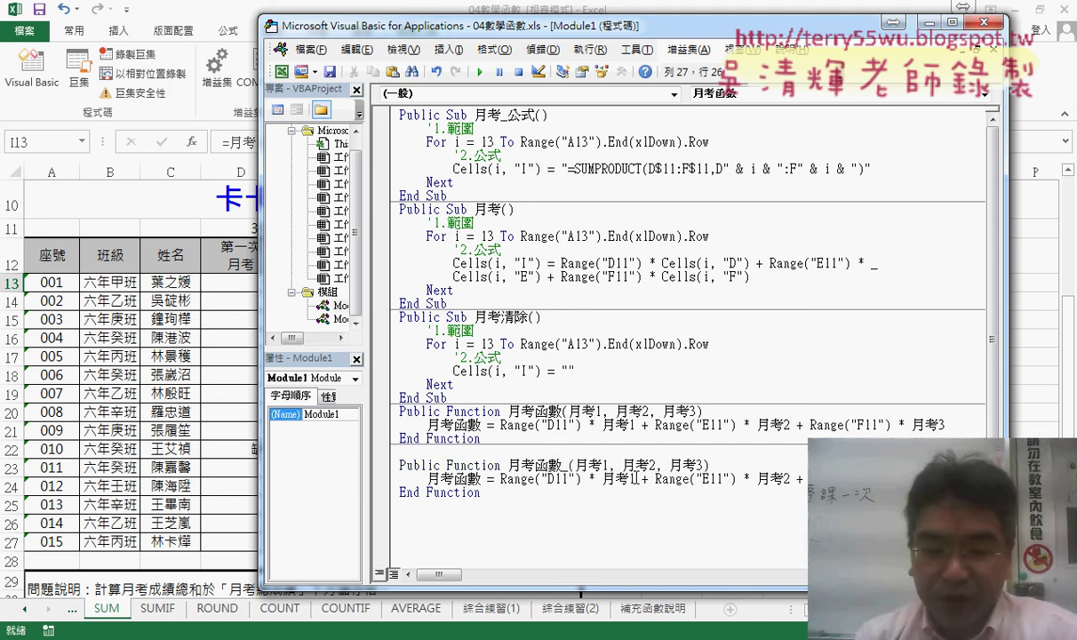
type("f8")
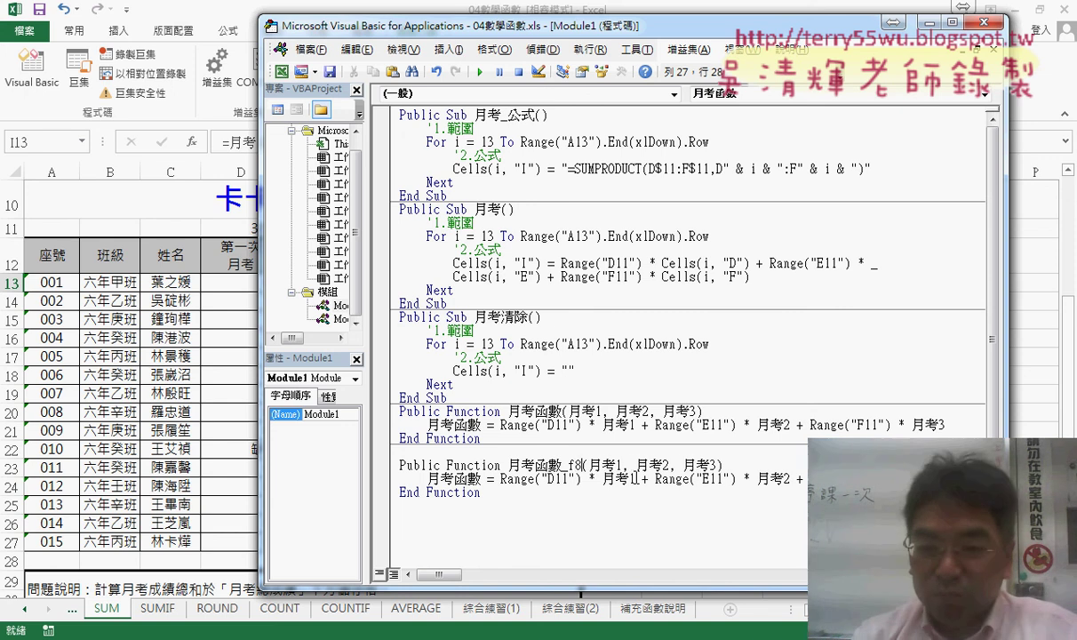
type("4")
key("BackSpace")
key("BackSpace")
key("BackSpace")
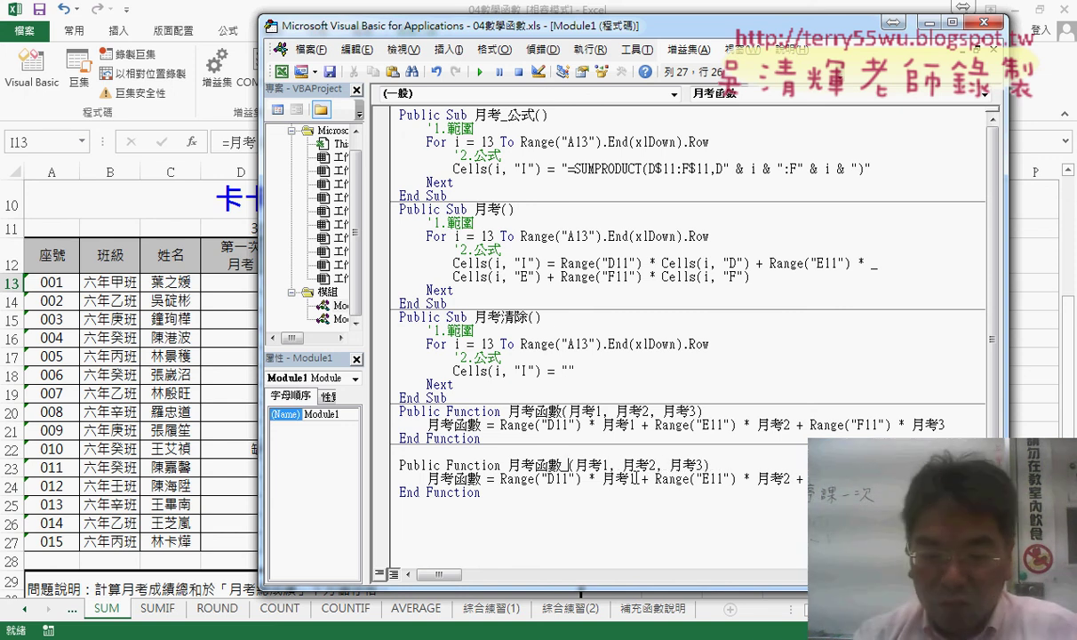
type("f84")
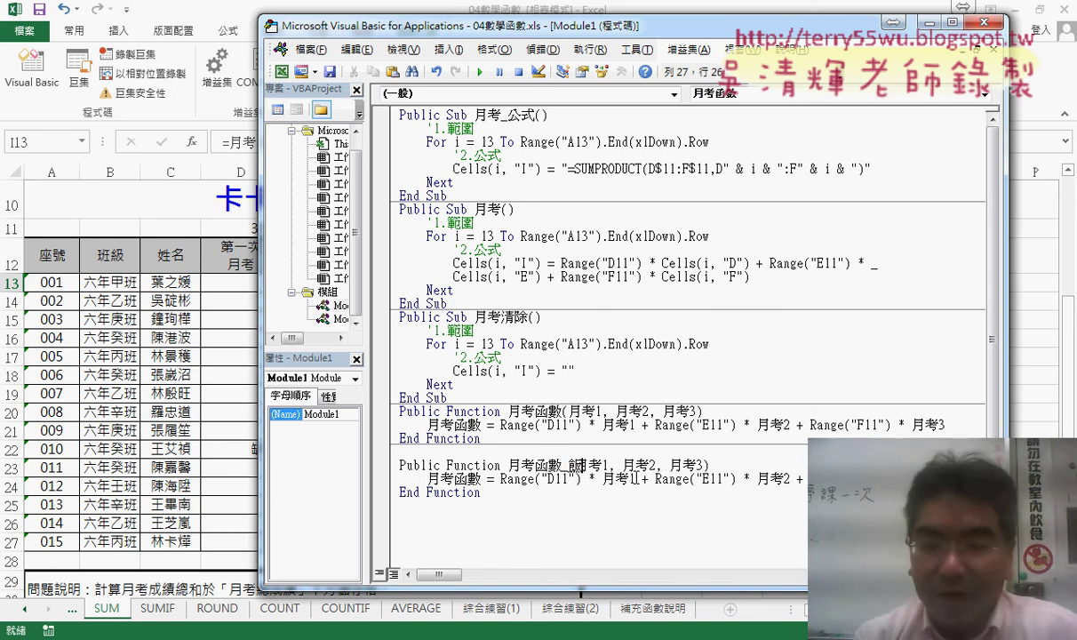
type("圍(月")
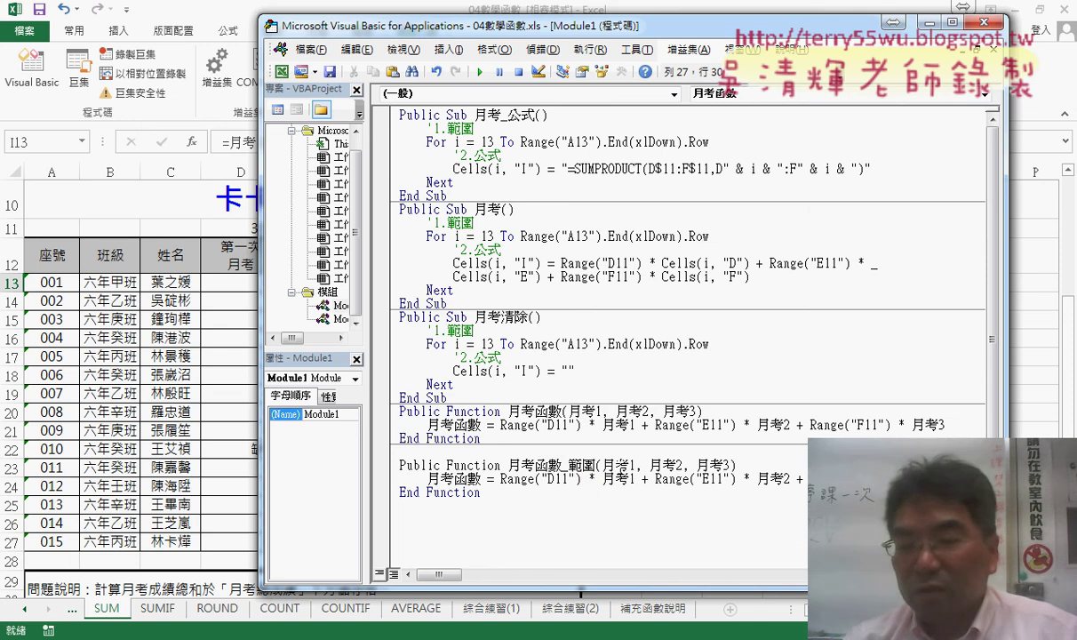
Replace the three exam parameters with a single 月考範圍 parameter.
left_click_drag(629, 464, 729, 462)
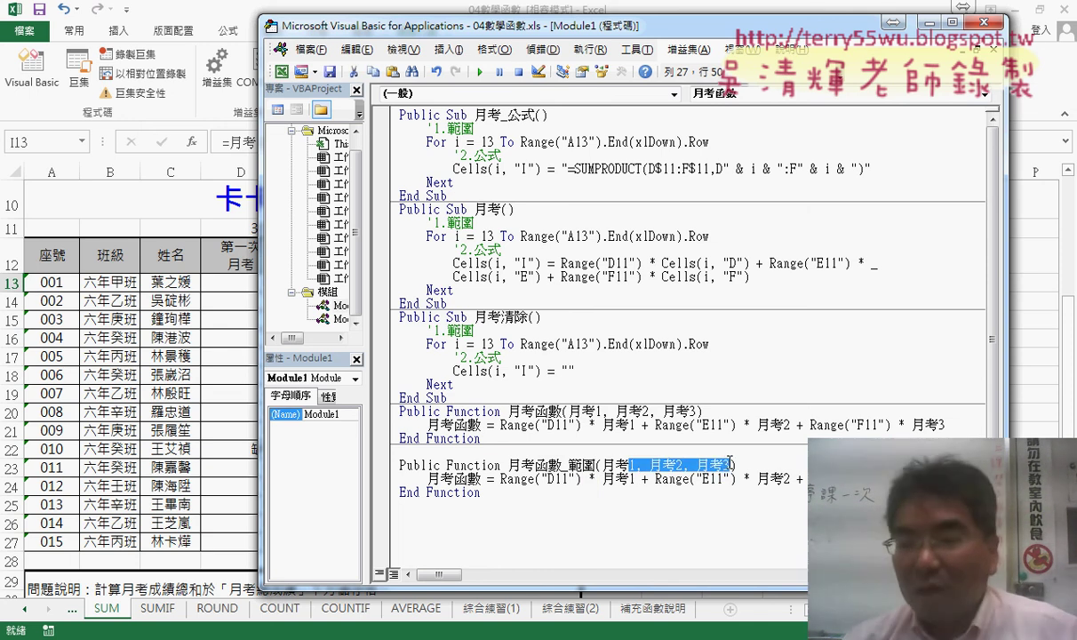
key("Delete")
left_click_drag(568, 465, 594, 465)
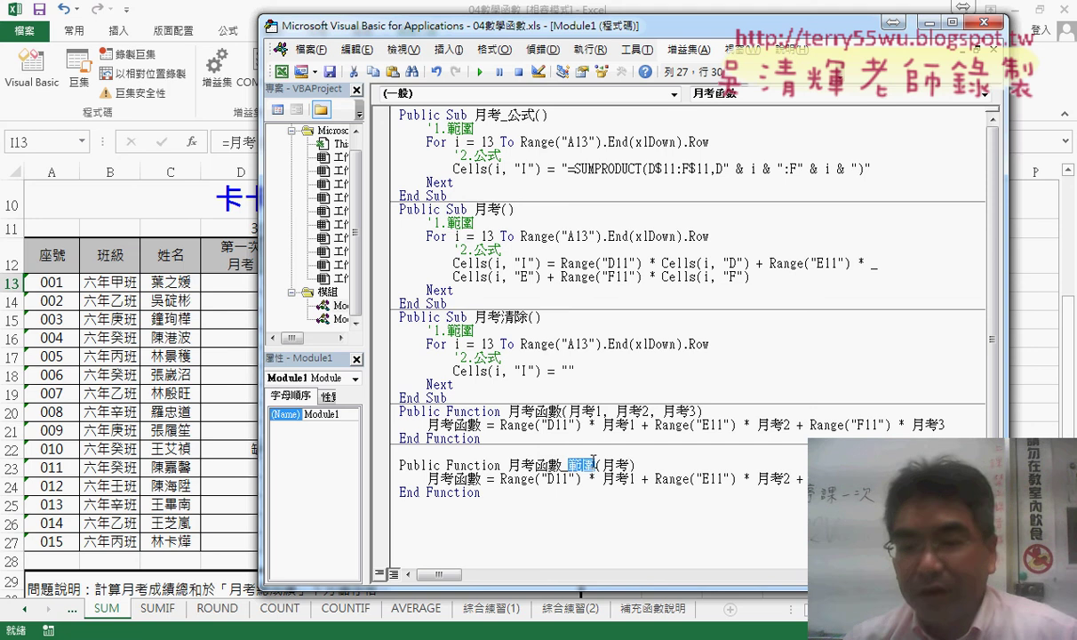
key("ctrl+c")
left_click(627, 465)
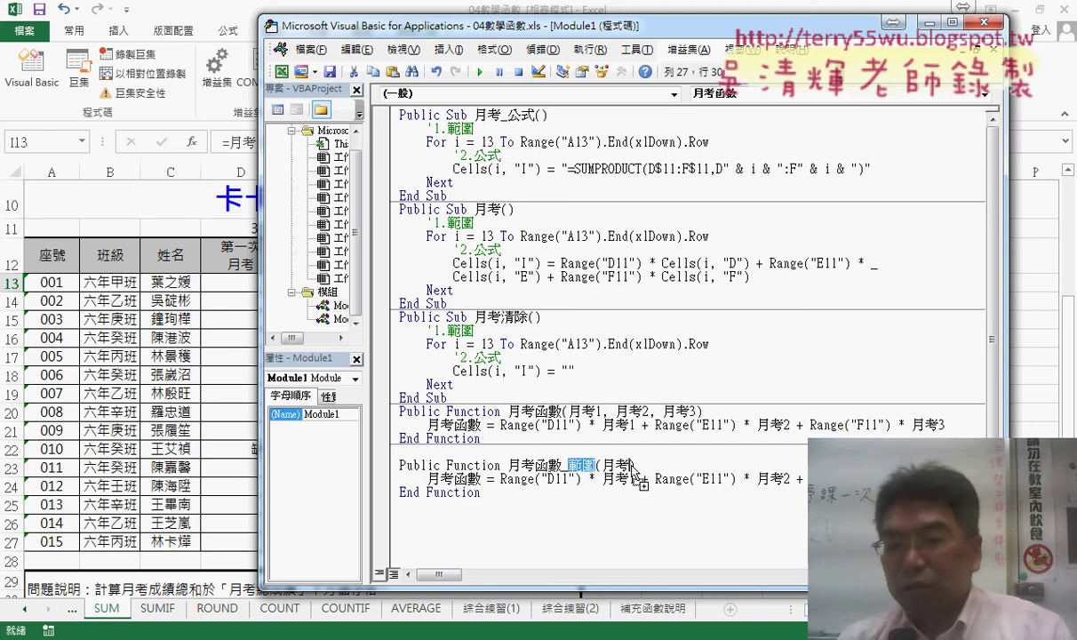
key("ctrl+v")
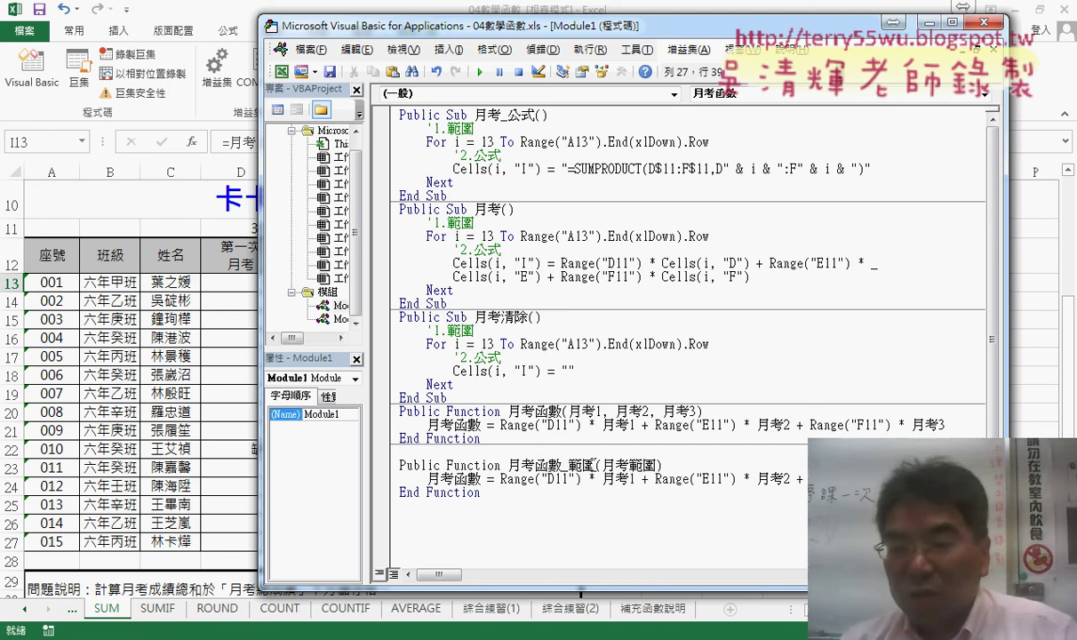
Make the result line assign to 月考函數_範圍 instead of 月考函數.
left_click_drag(593, 465, 508, 465)
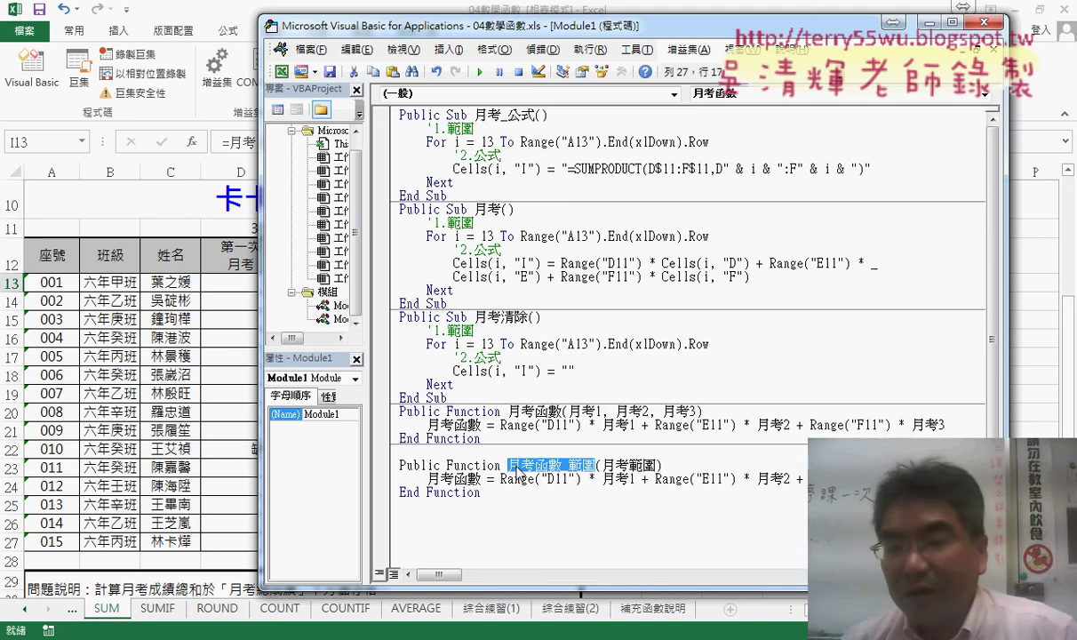
left_click(487, 481)
left_click_drag(561, 465, 593, 465)
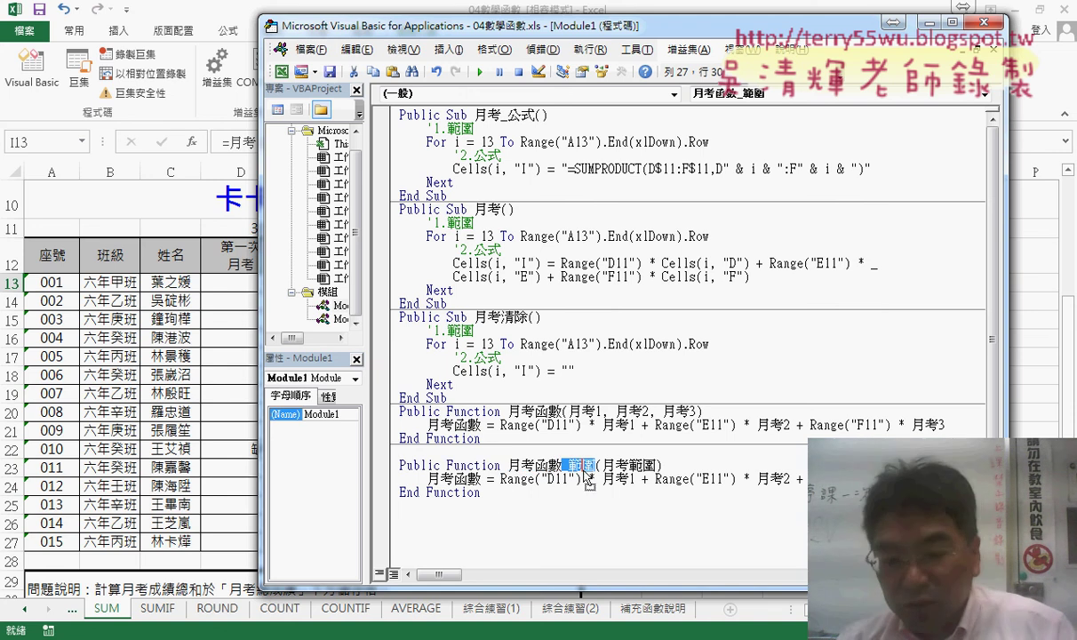
left_click_drag(480, 480, 480, 481)
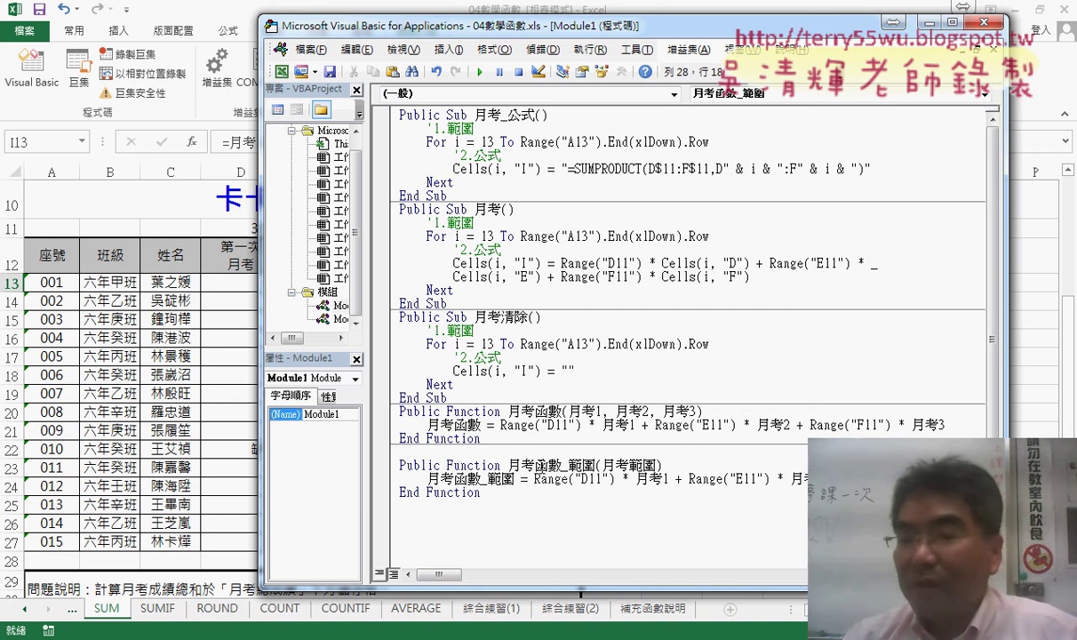
left_click(542, 464)
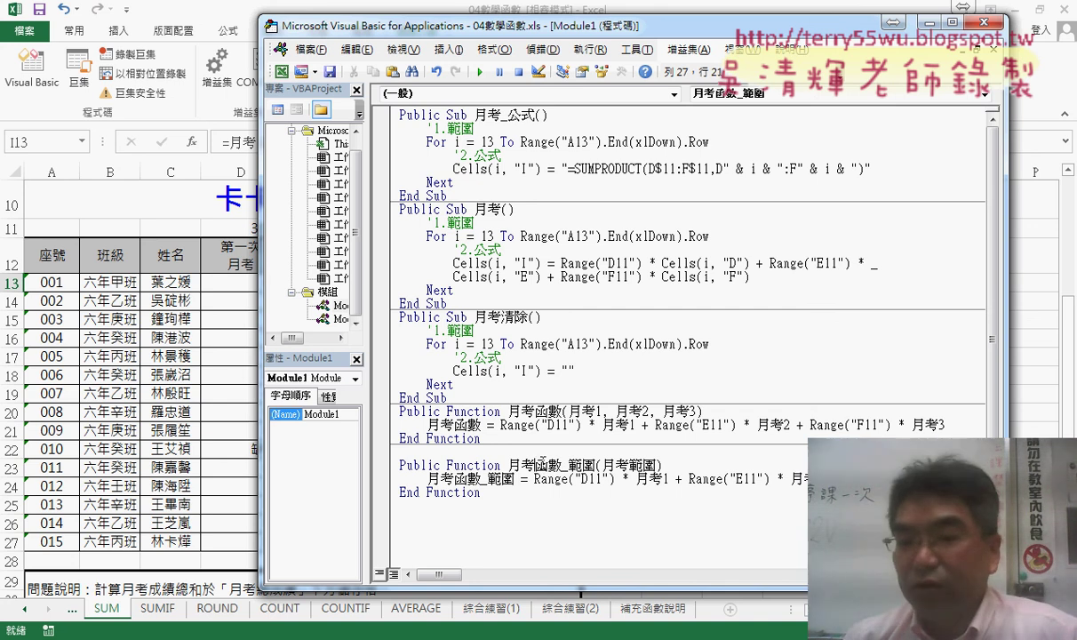
left_click_drag(480, 480, 513, 481)
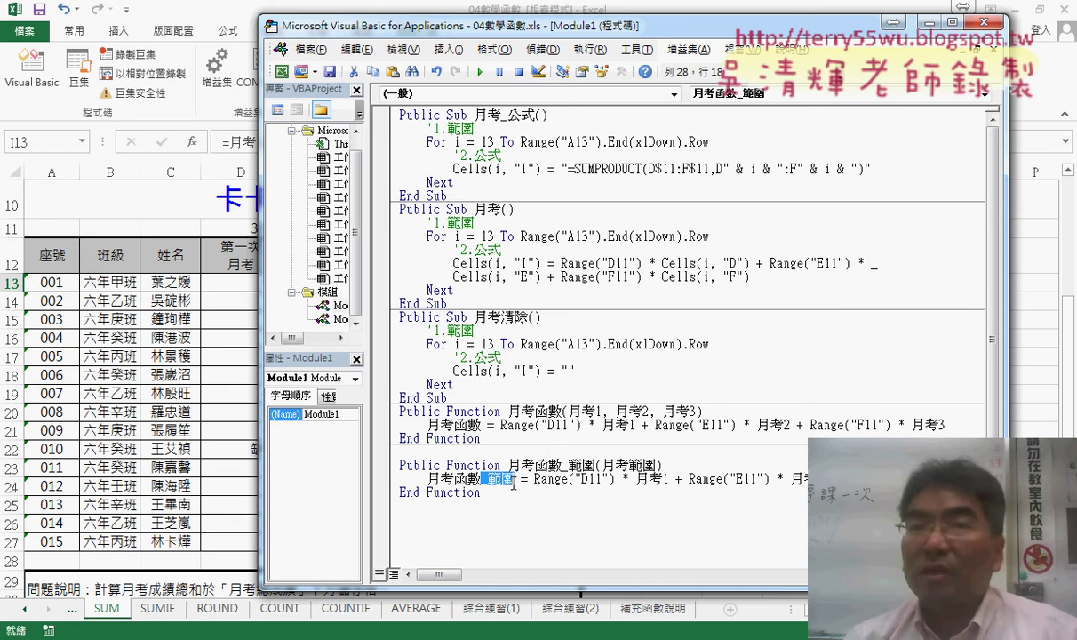
key("Delete")
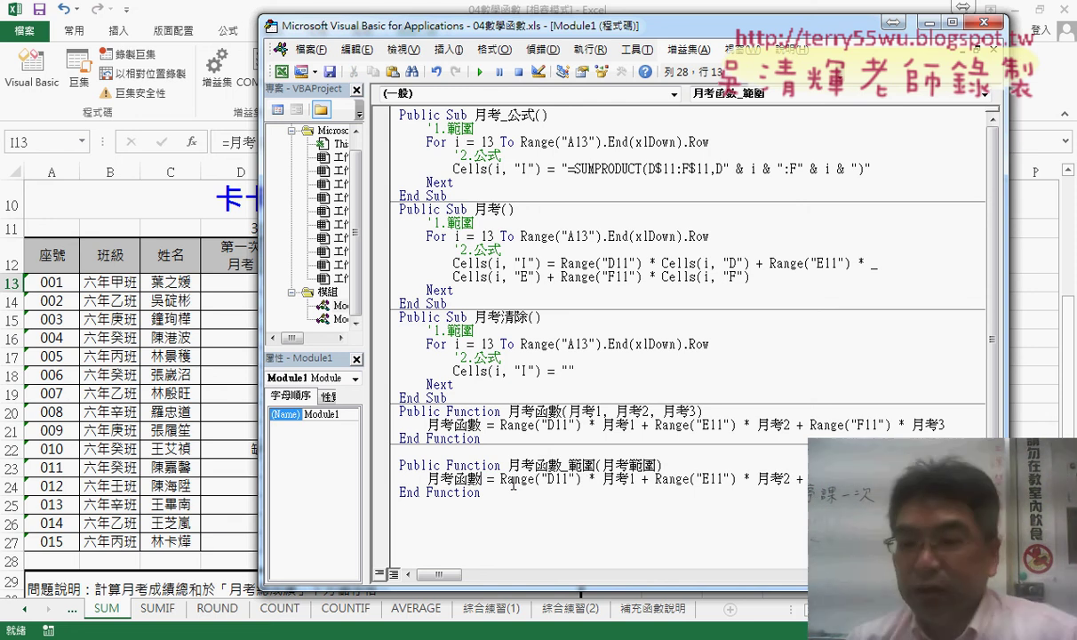
type("_範圍")
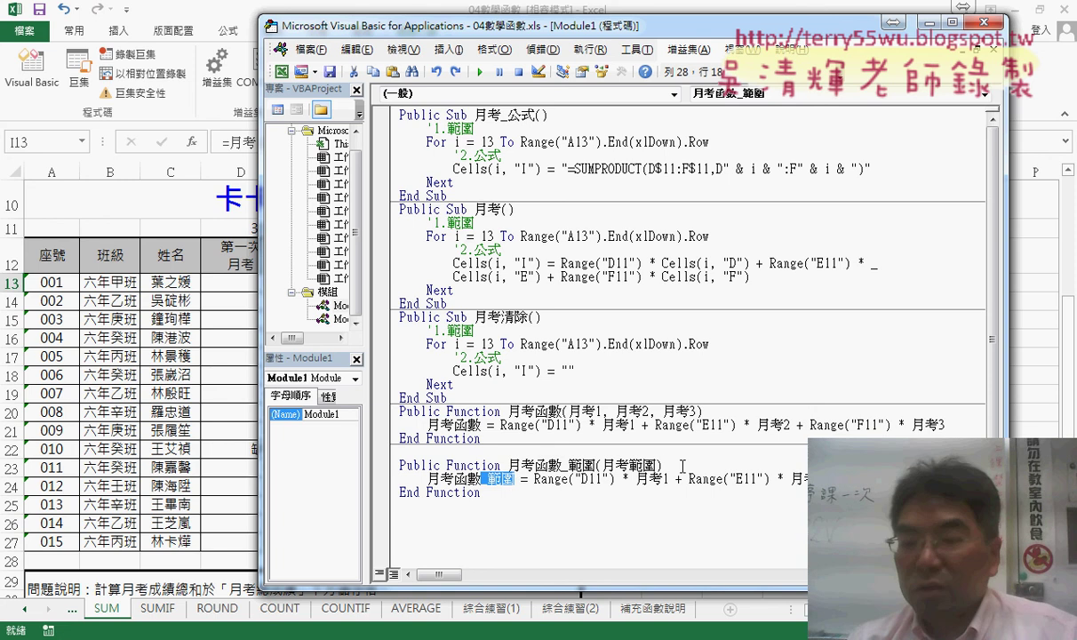
Add an indented blank line under the new header and compare with the original 月考函數.
left_click(682, 465)
key("Return")
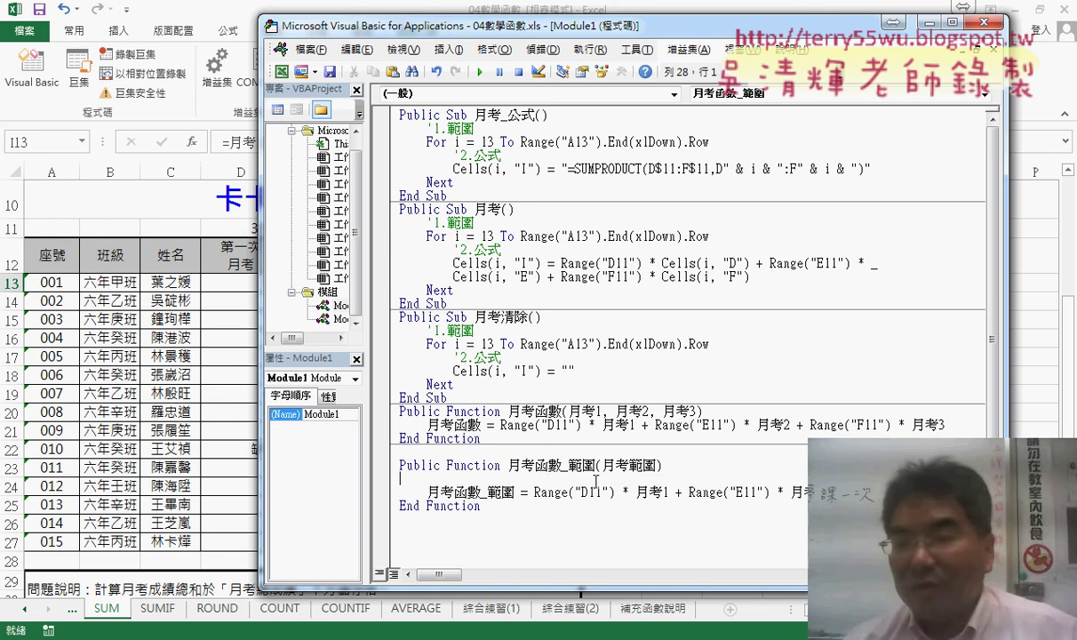
key("Tab")
left_click(679, 409)
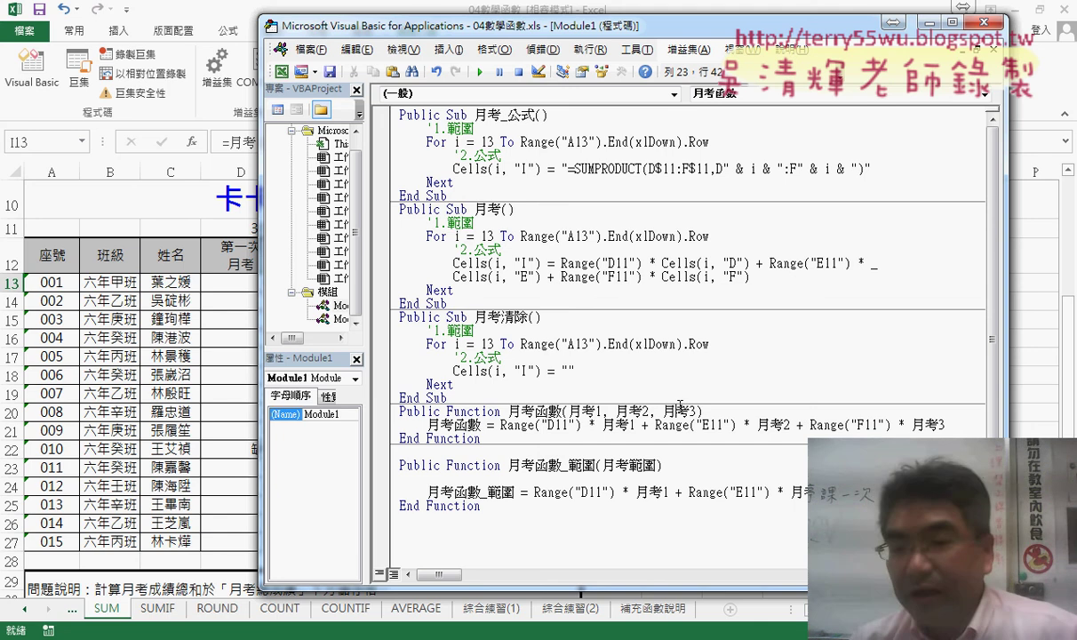
left_click(768, 423)
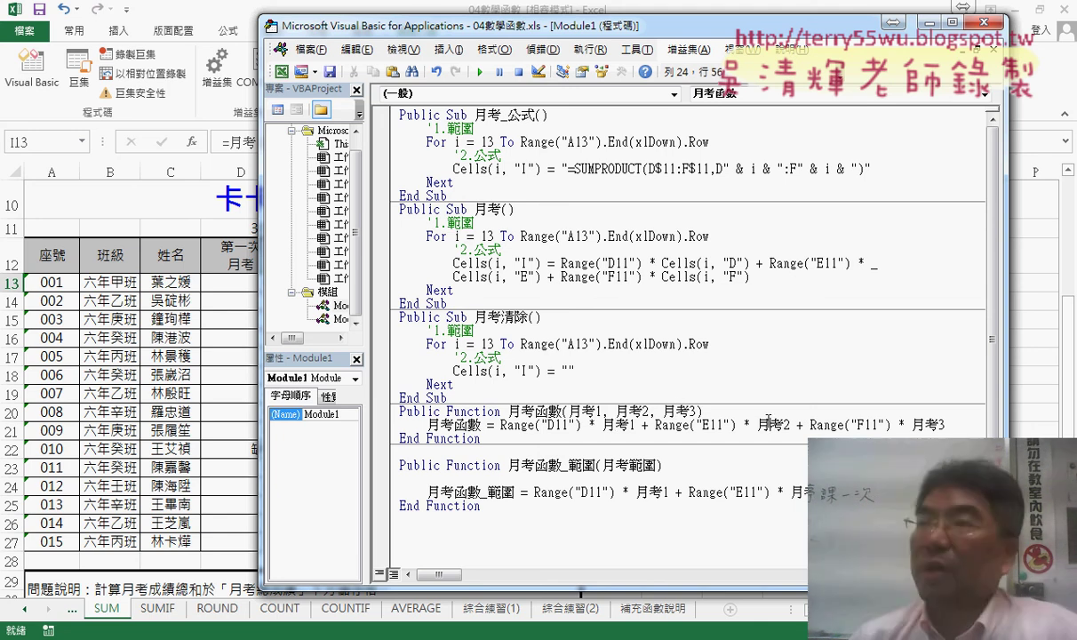
left_click(940, 420)
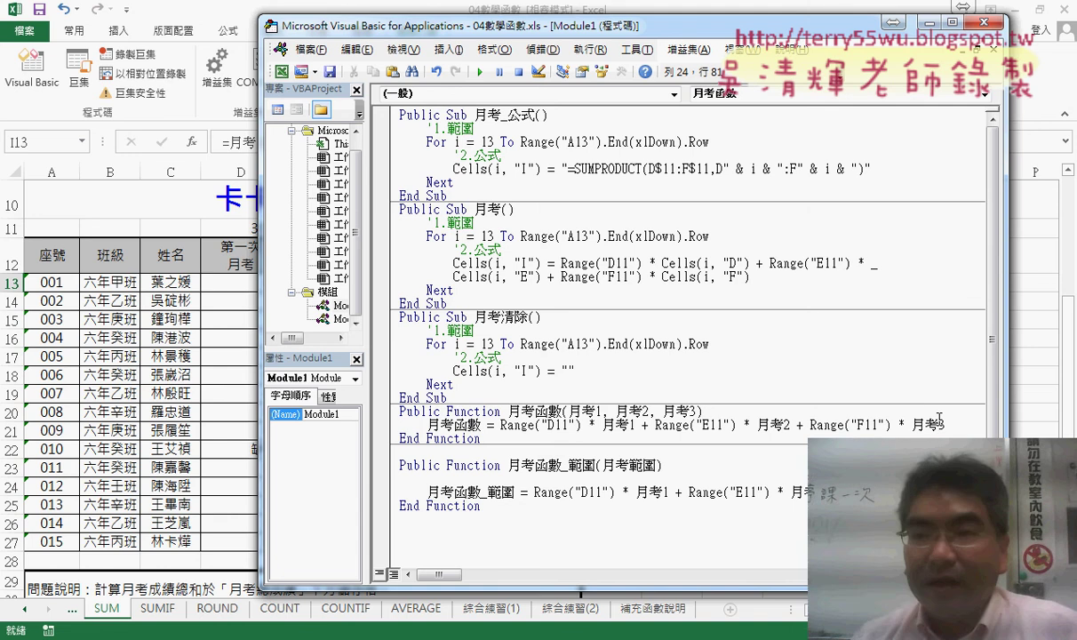
left_click_drag(680, 27, 678, 335)
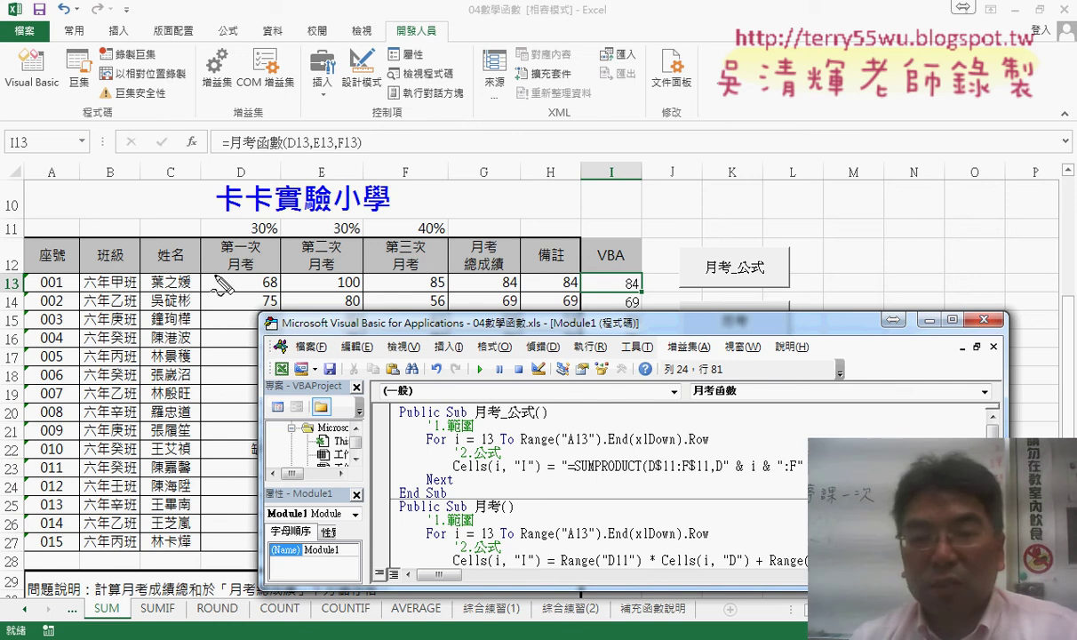
Enlarge the VBA editor over the sheet so Module1's subs and 月考函數 are visible.
mouse_move(201, 273)
left_mouse_down()
mouse_move(205, 302)
mouse_move(336, 273)
mouse_move(206, 302)
left_mouse_up()
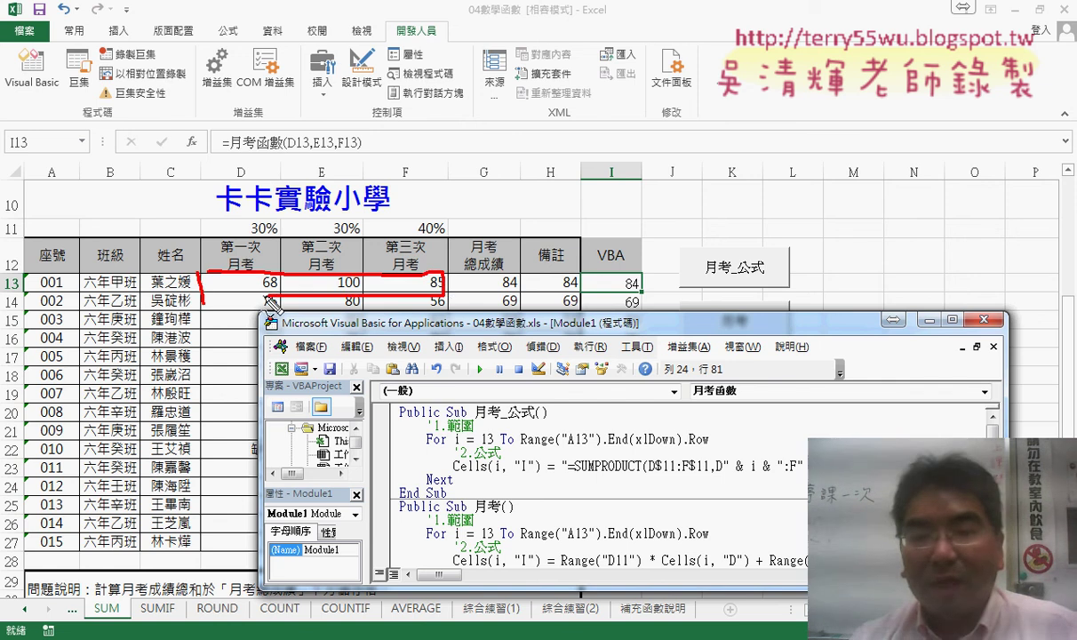
left_click_drag(284, 248, 284, 311)
left_click_drag(368, 260, 371, 309)
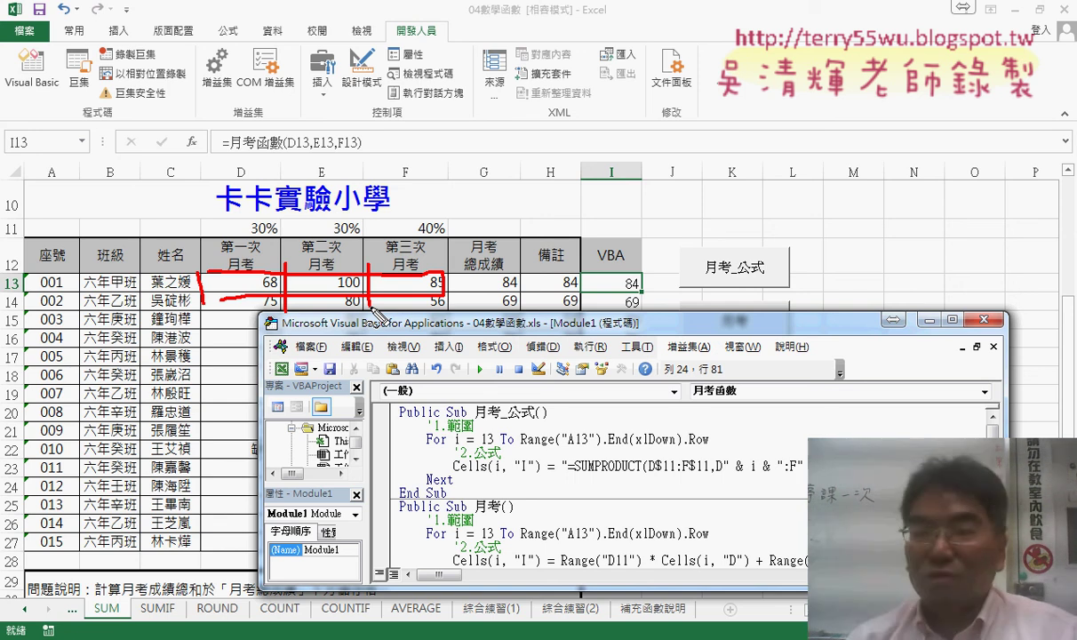
key("Escape")
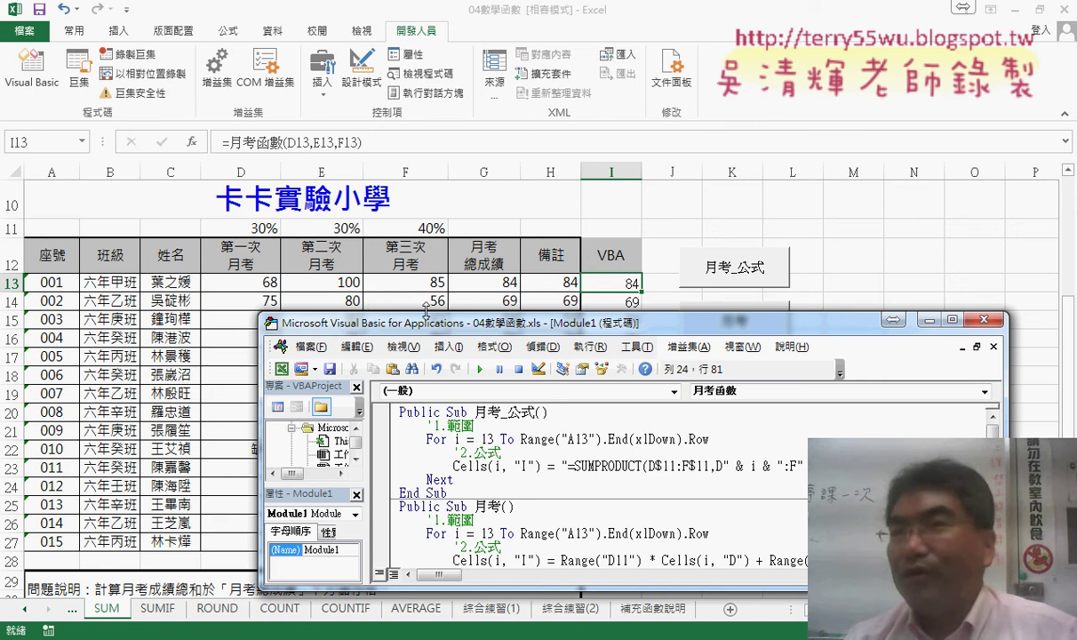
left_click_drag(427, 307, 449, 125)
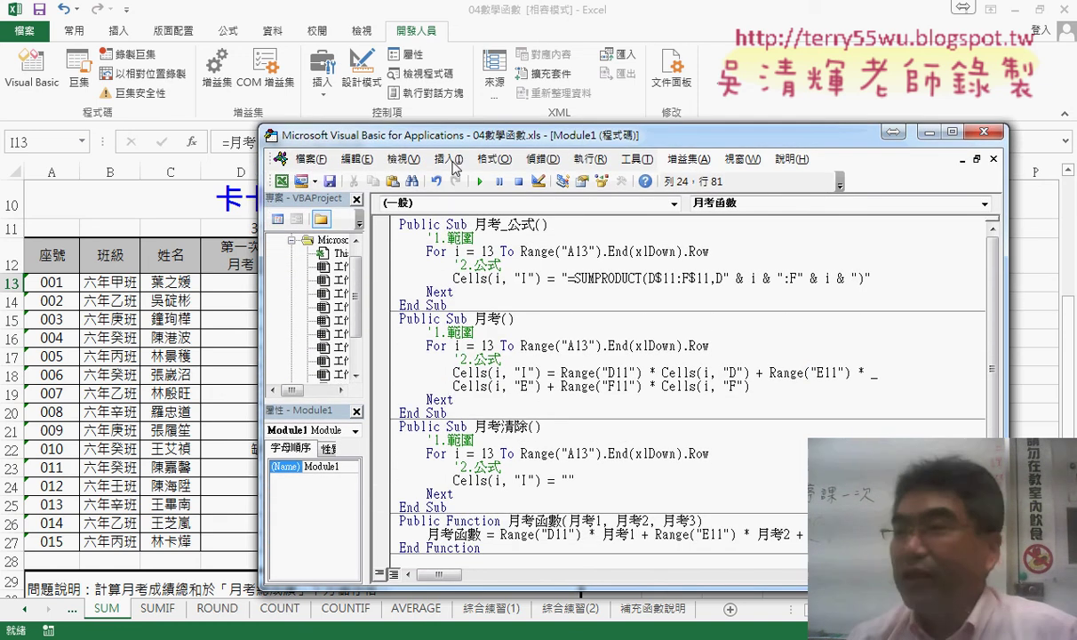
Add the line a = 月考範圍 at the start of the 月考函數_範圍 body.
scroll(722, 510, "down", 2)
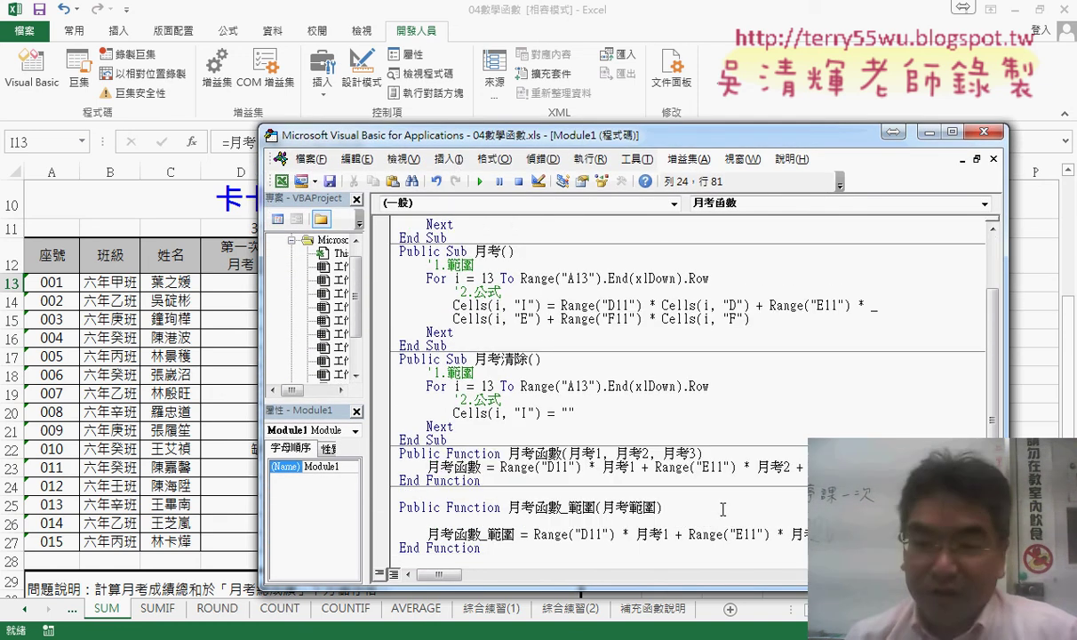
left_click(594, 512)
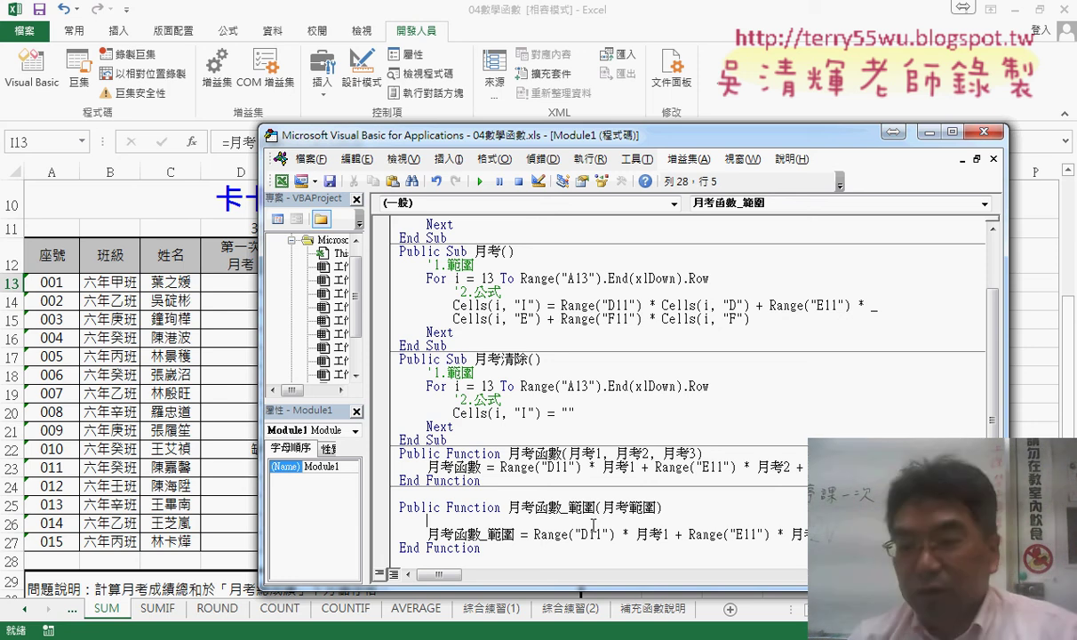
left_click_drag(604, 507, 658, 507)
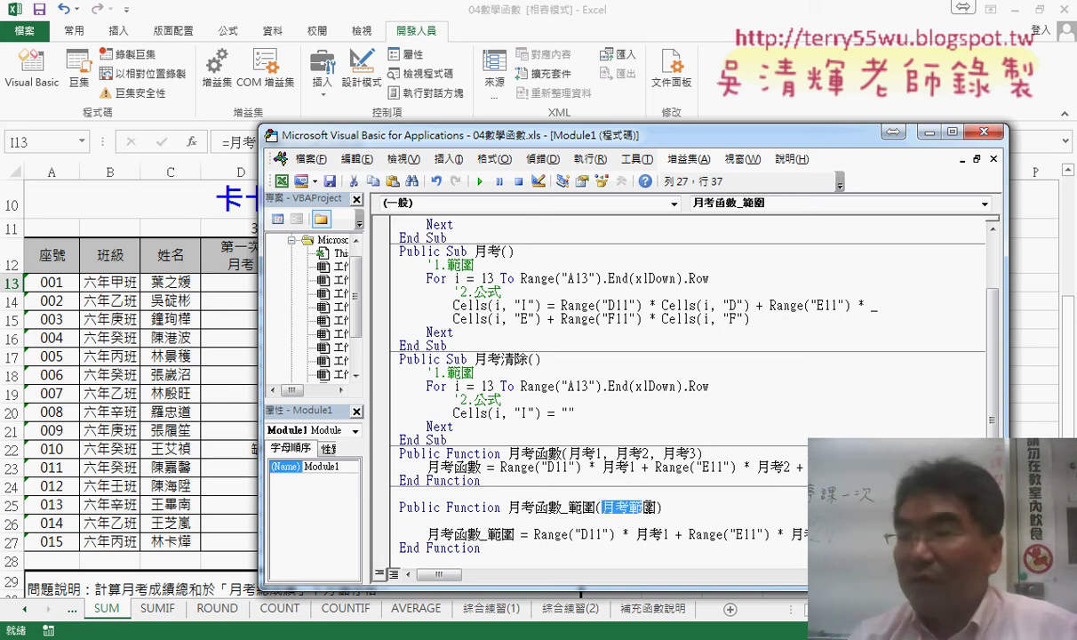
left_click(589, 520)
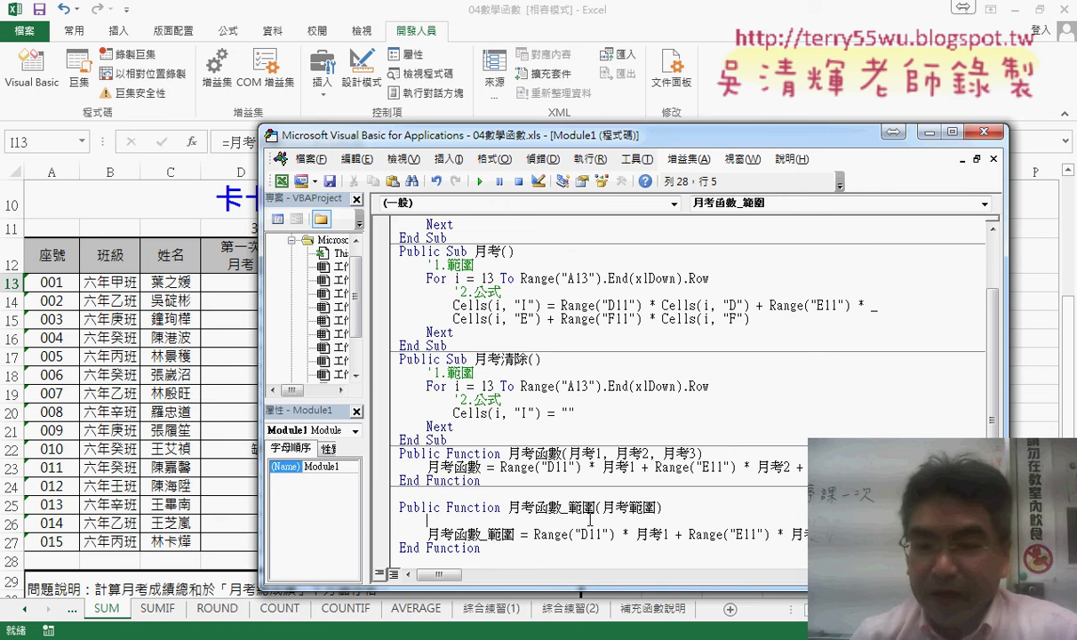
type("a=")
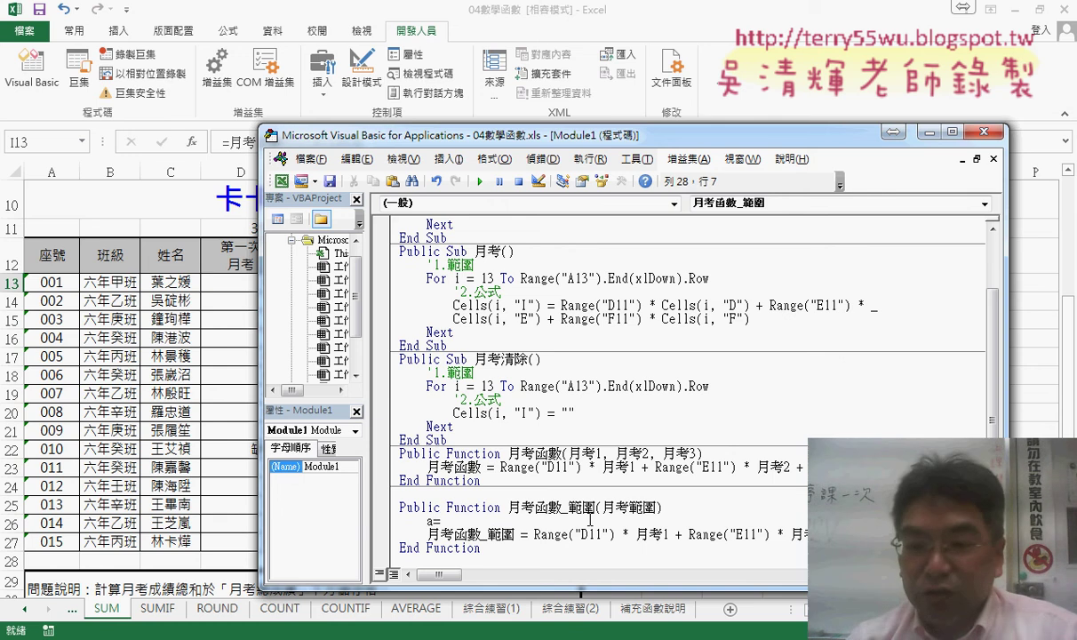
left_click(620, 498)
key("Return")
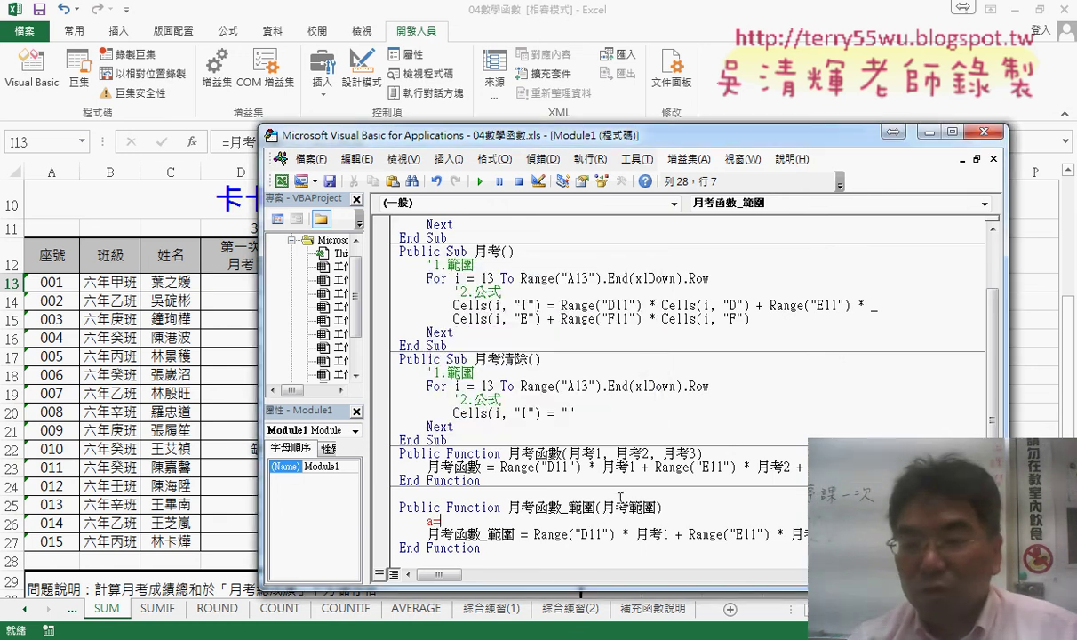
left_click_drag(602, 507, 643, 509)
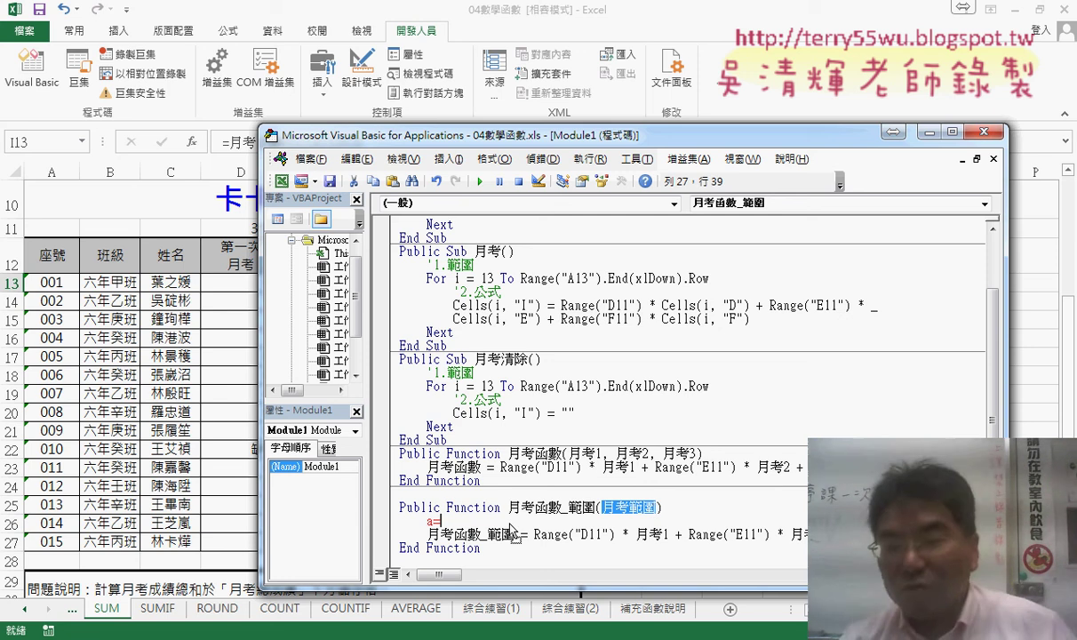
left_click_drag(513, 530, 513, 531)
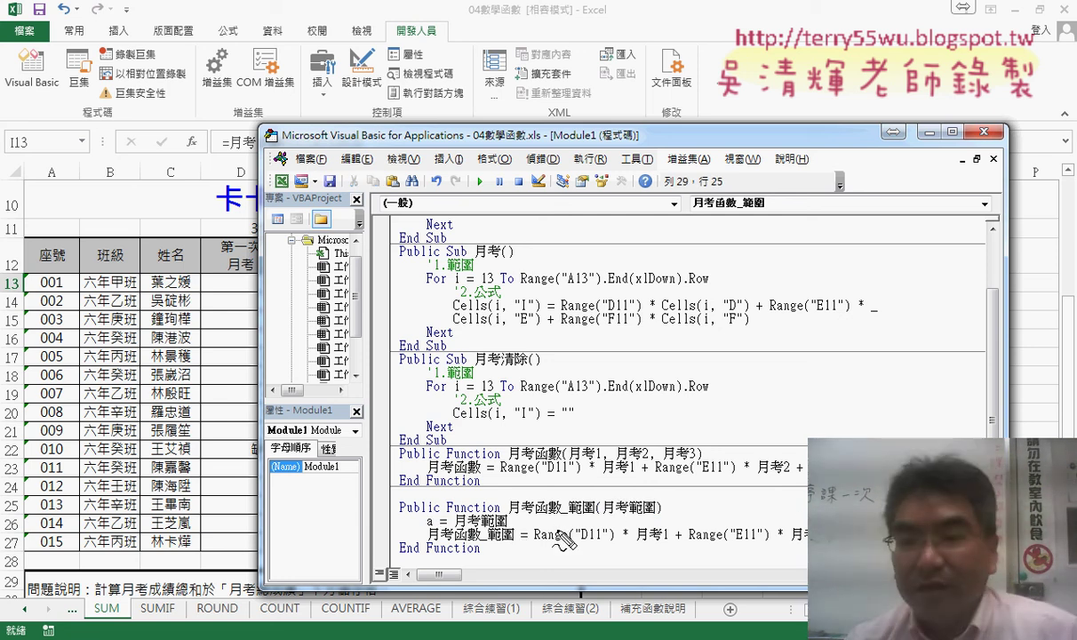
Bring the score worksheet back to the front.
left_click_drag(501, 305, 522, 284)
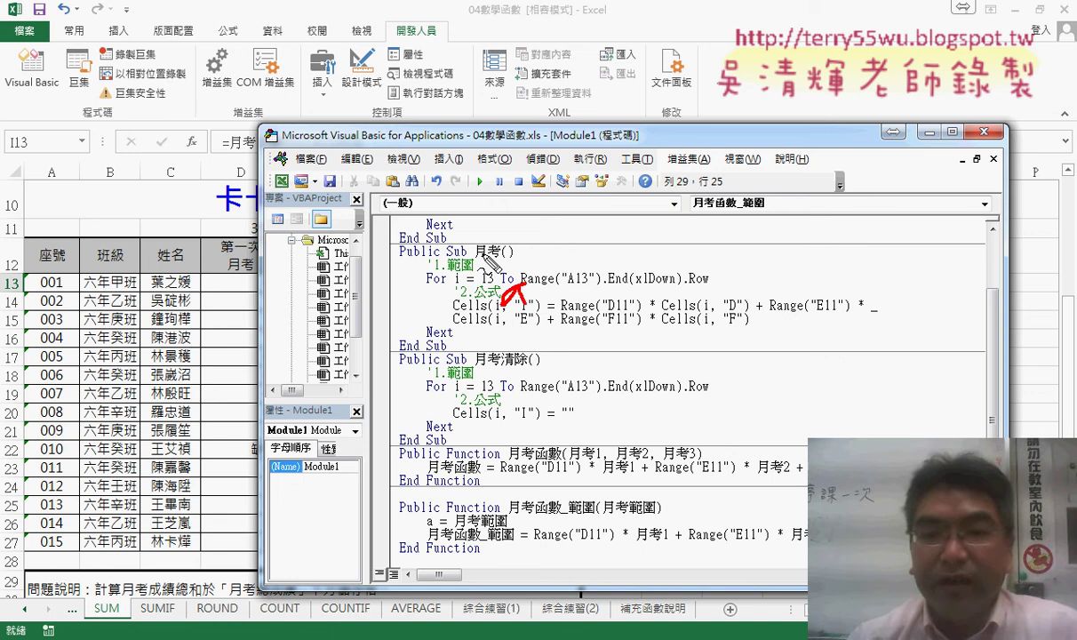
key("Escape")
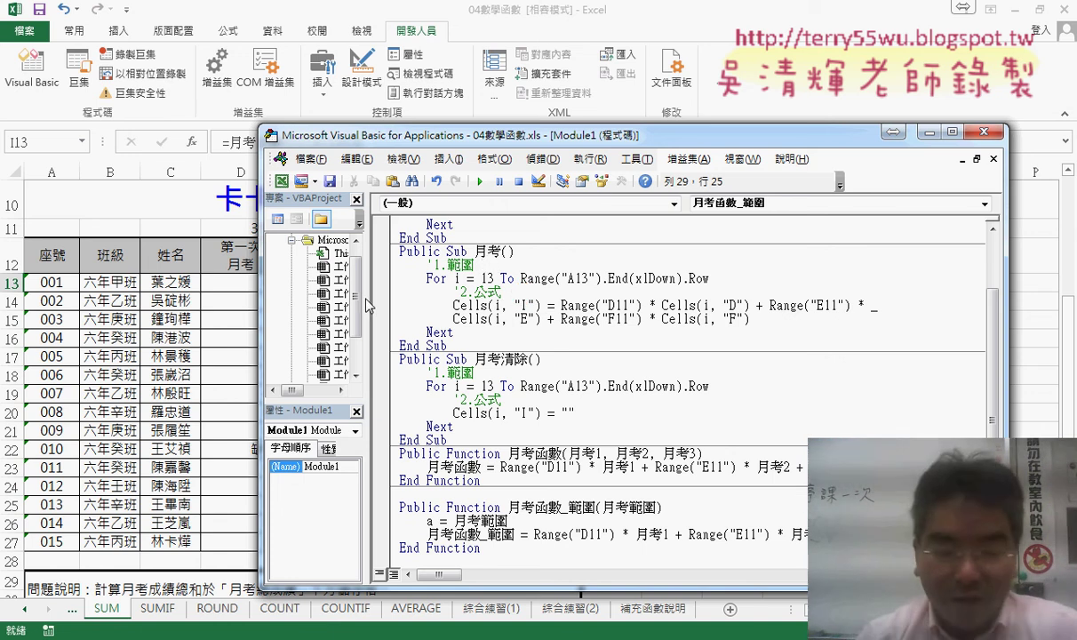
left_click(240, 283)
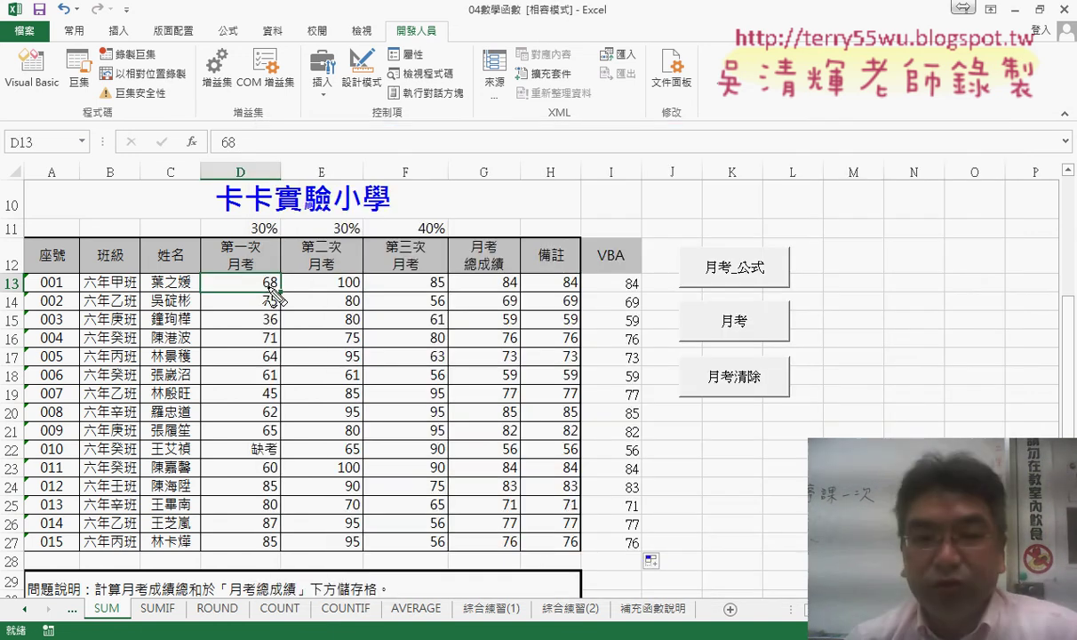
Number the three exam columns 1, 2 and 3 with the screen pen.
mouse_move(199, 261)
left_mouse_down()
mouse_move(203, 298)
mouse_move(322, 265)
mouse_move(212, 296)
left_mouse_up()
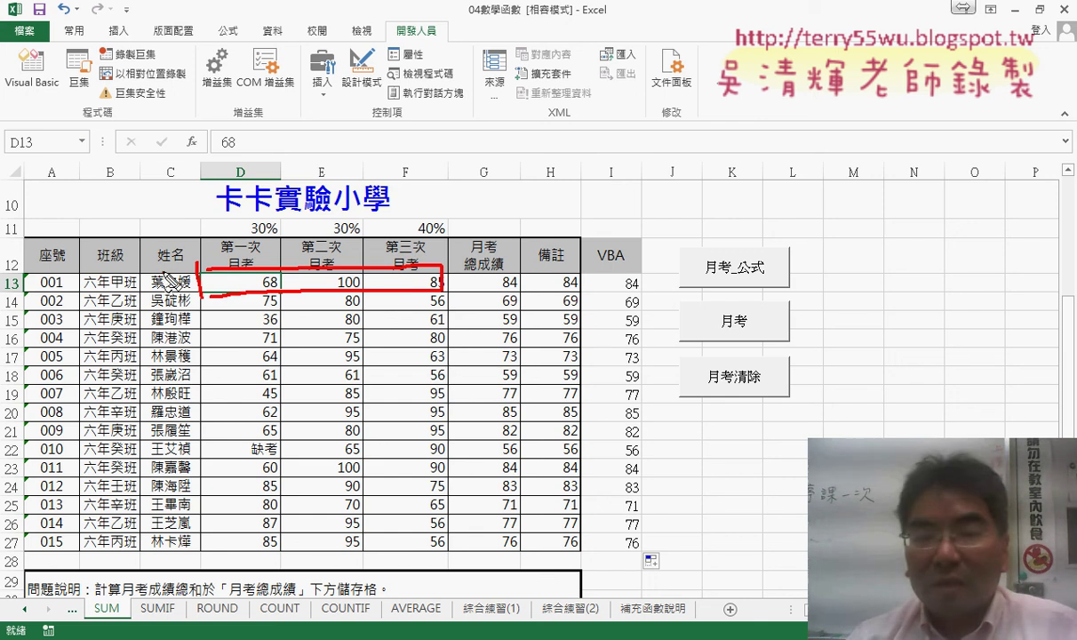
left_click_drag(165, 281, 167, 294)
left_click_drag(240, 232, 243, 263)
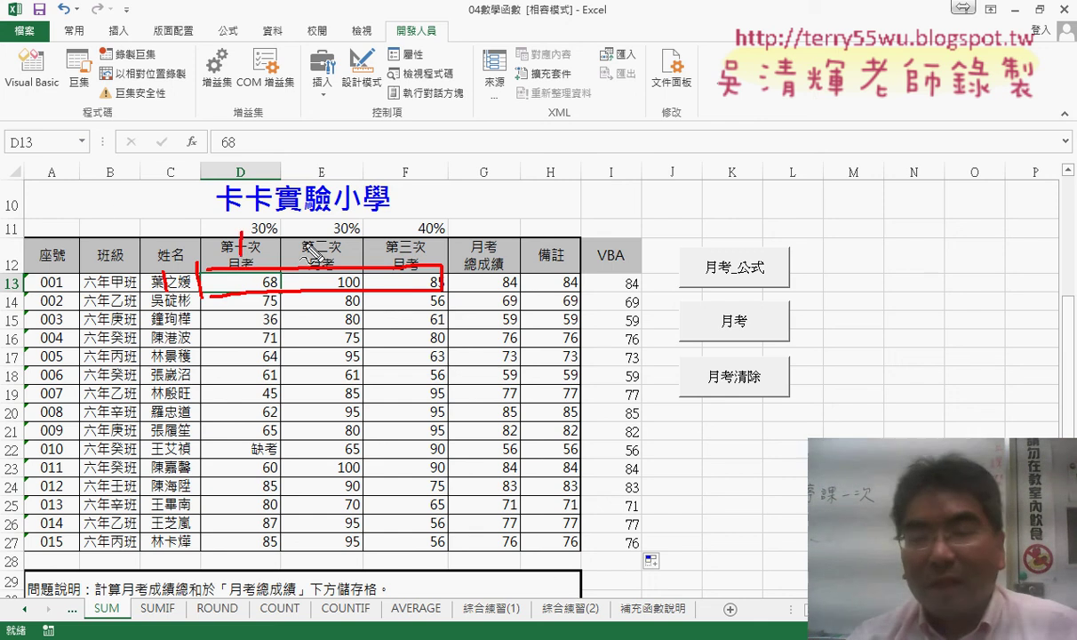
left_click_drag(318, 237, 340, 247)
left_click_drag(407, 232, 410, 252)
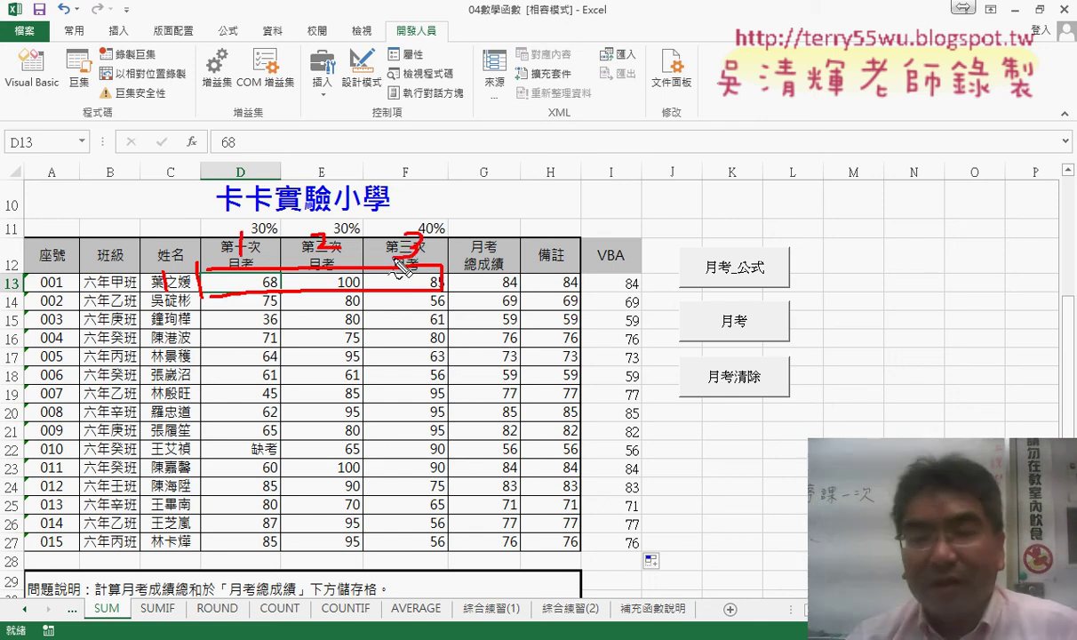
Label row 13's scores 68, 100, 85 as a(1,1), a(1,2), a(1,3), then clear the ink.
mouse_move(267, 269)
left_mouse_down()
mouse_move(247, 289)
mouse_move(268, 269)
left_mouse_up()
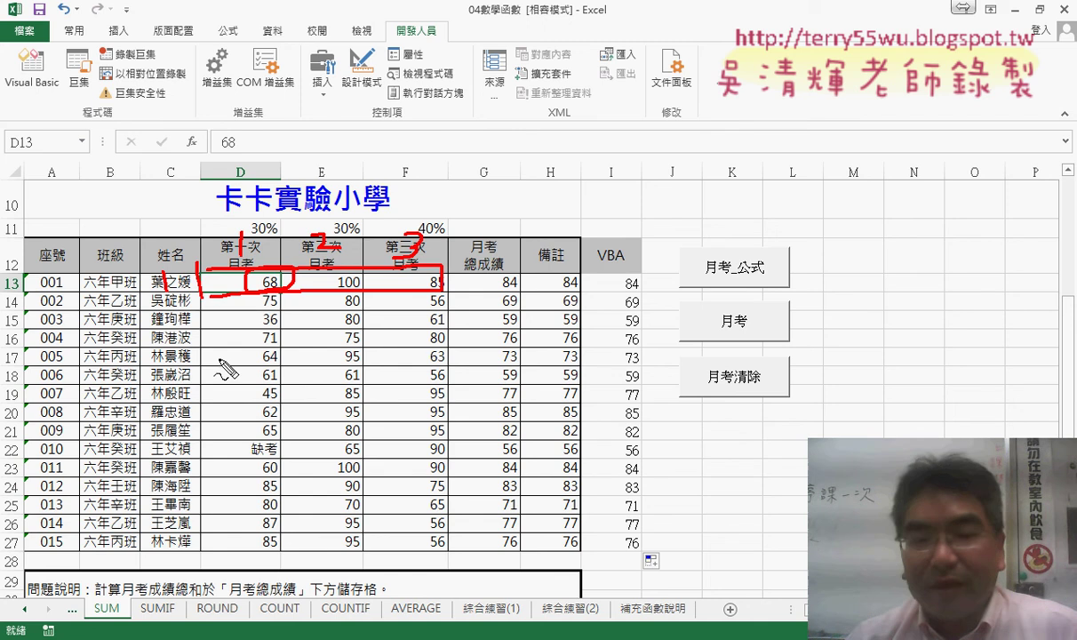
left_click_drag(176, 366, 218, 369)
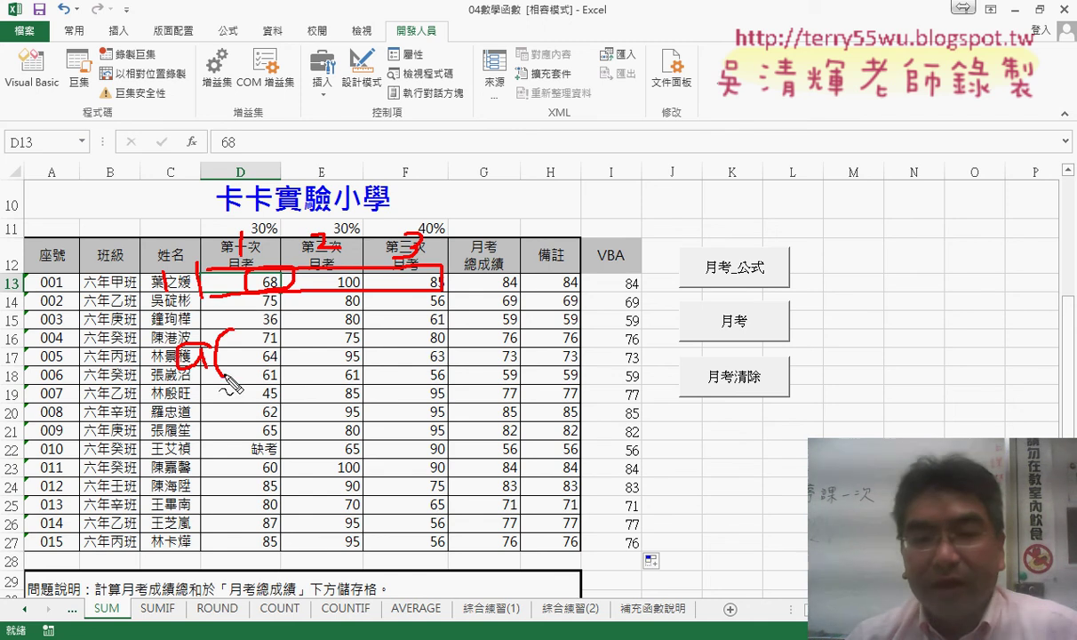
mouse_move(234, 330)
left_mouse_down()
mouse_move(236, 362)
mouse_move(252, 368)
mouse_move(261, 351)
mouse_move(288, 366)
left_mouse_up()
left_click_drag(176, 380, 307, 380)
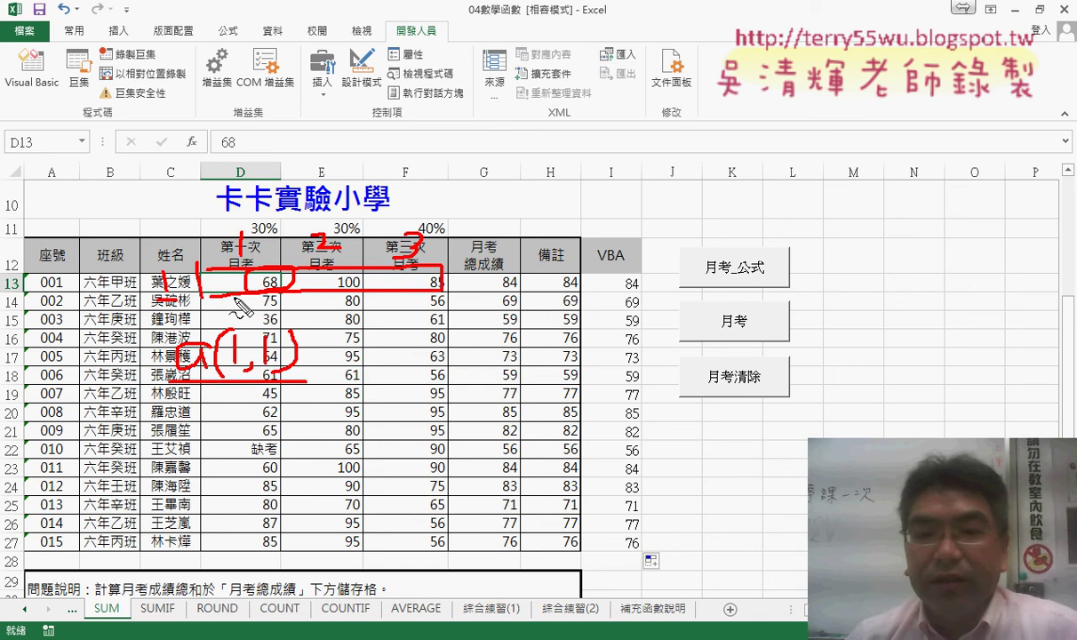
left_click_drag(345, 274, 336, 278)
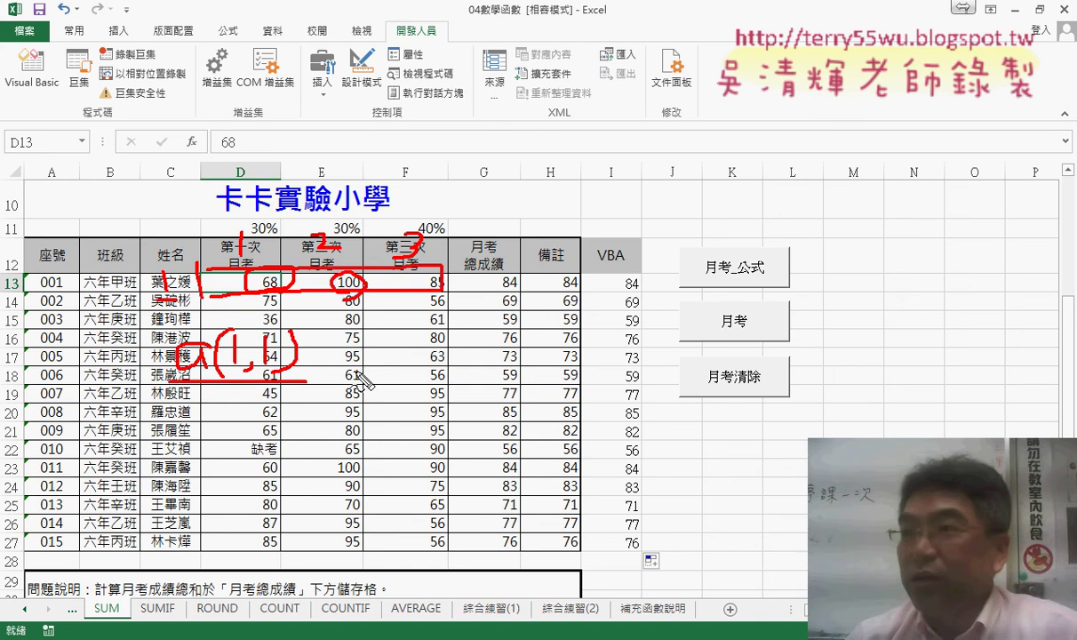
mouse_move(347, 344)
left_mouse_down()
mouse_move(341, 363)
mouse_move(353, 364)
left_mouse_up()
mouse_move(387, 324)
left_mouse_down()
mouse_move(366, 364)
mouse_move(377, 354)
mouse_move(391, 369)
left_mouse_up()
left_click_drag(402, 336, 434, 365)
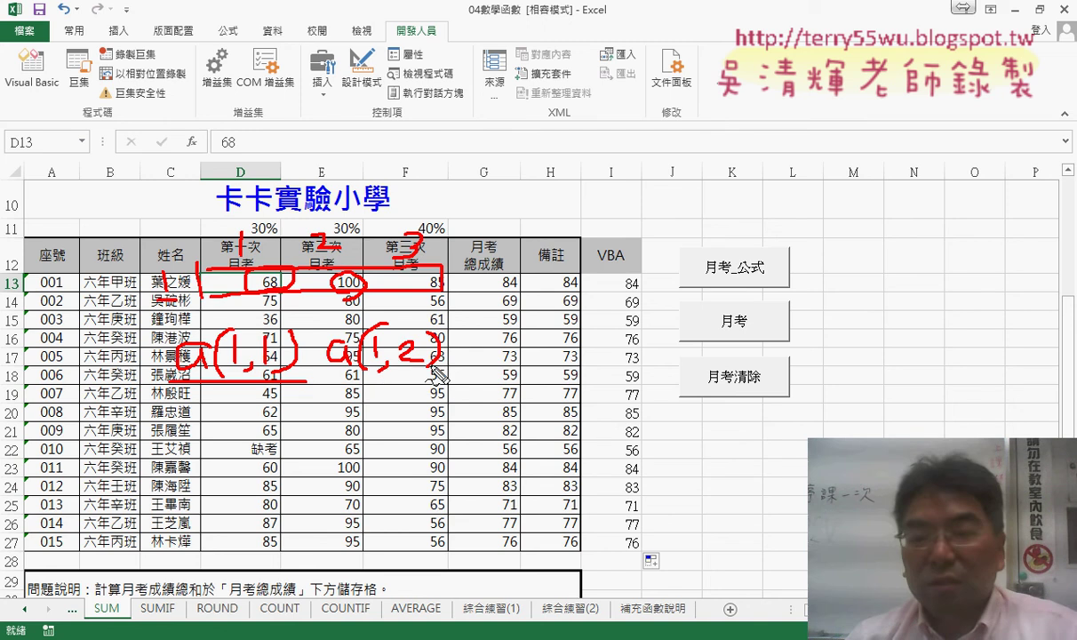
left_click_drag(432, 273, 436, 292)
left_click_drag(505, 338, 524, 368)
mouse_move(537, 325)
left_mouse_down()
mouse_move(542, 366)
mouse_move(560, 348)
mouse_move(601, 362)
left_mouse_up()
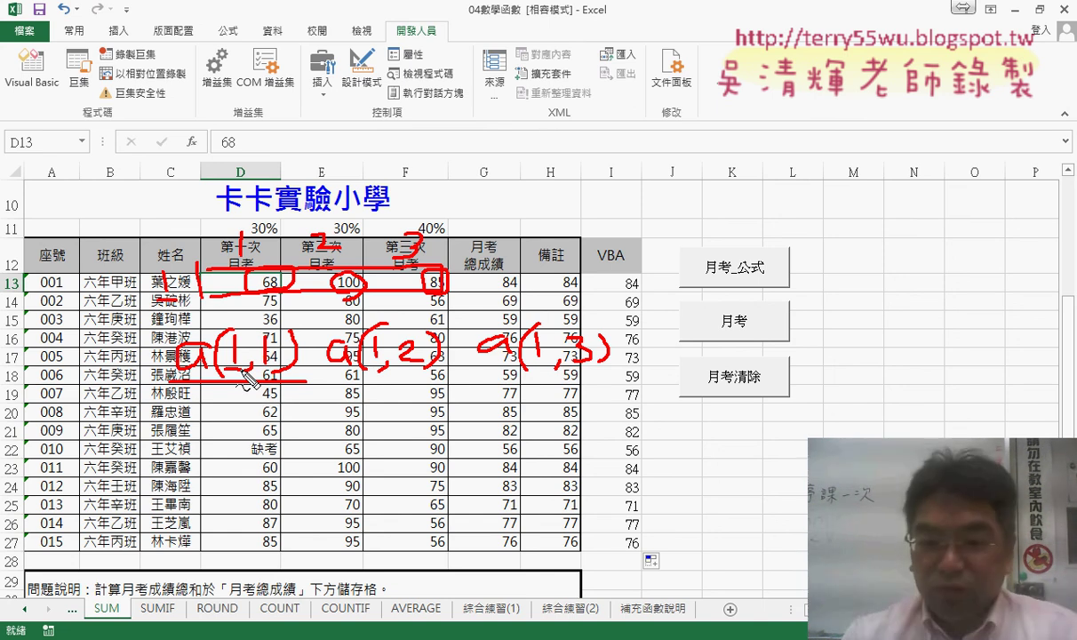
key("Escape")
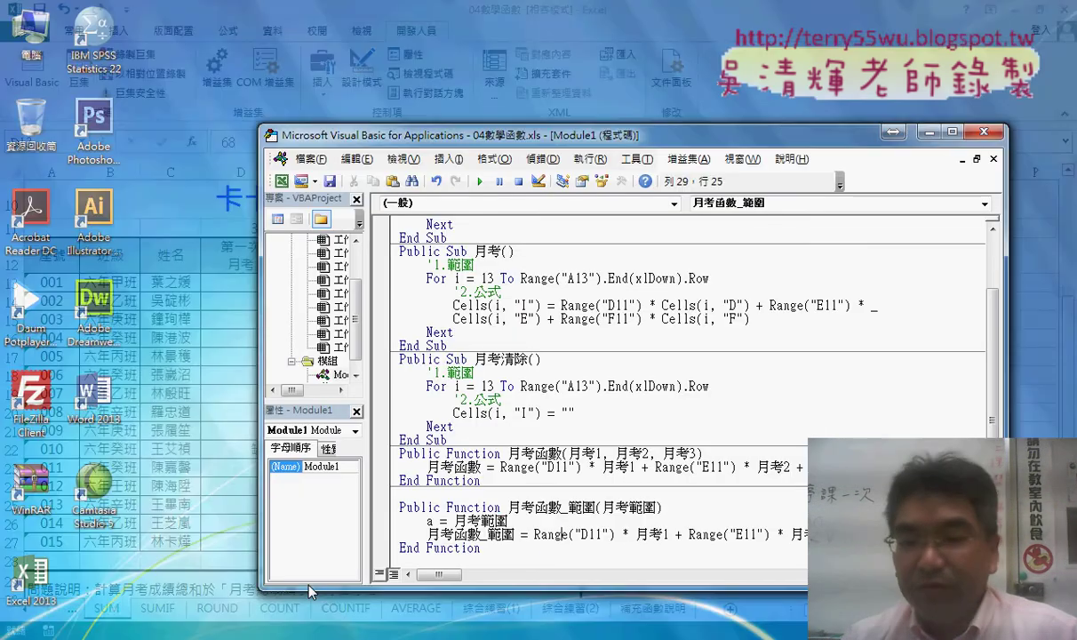
Replace 月考1 in the return formula with a(1,1).
left_click(292, 553)
left_click_drag(514, 522, 454, 521)
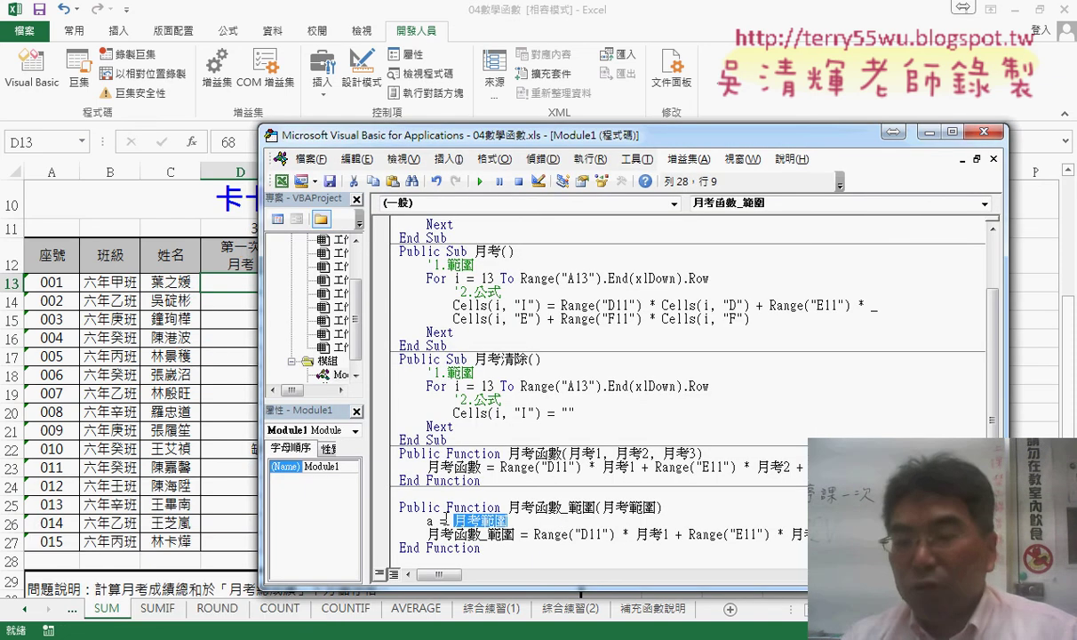
double_click(652, 534)
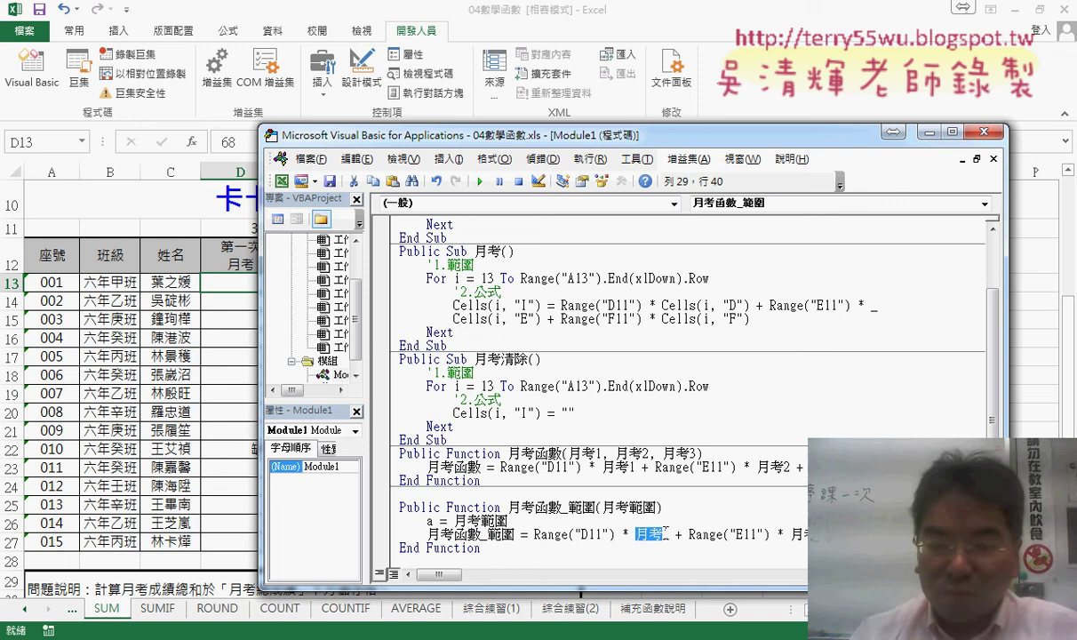
type("a")
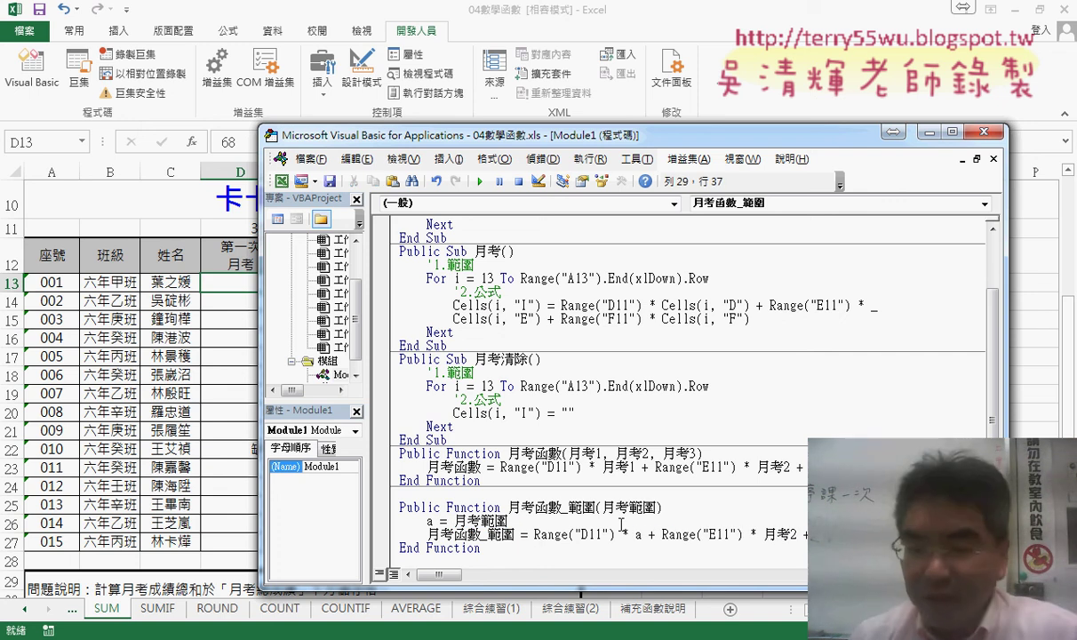
type("(1,")
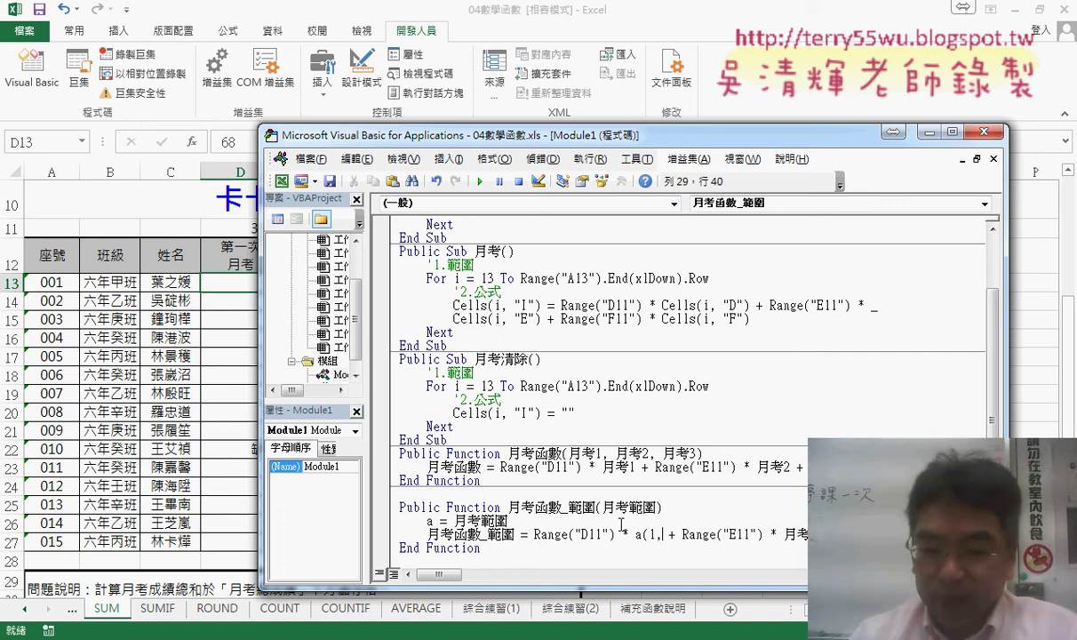
type("1)")
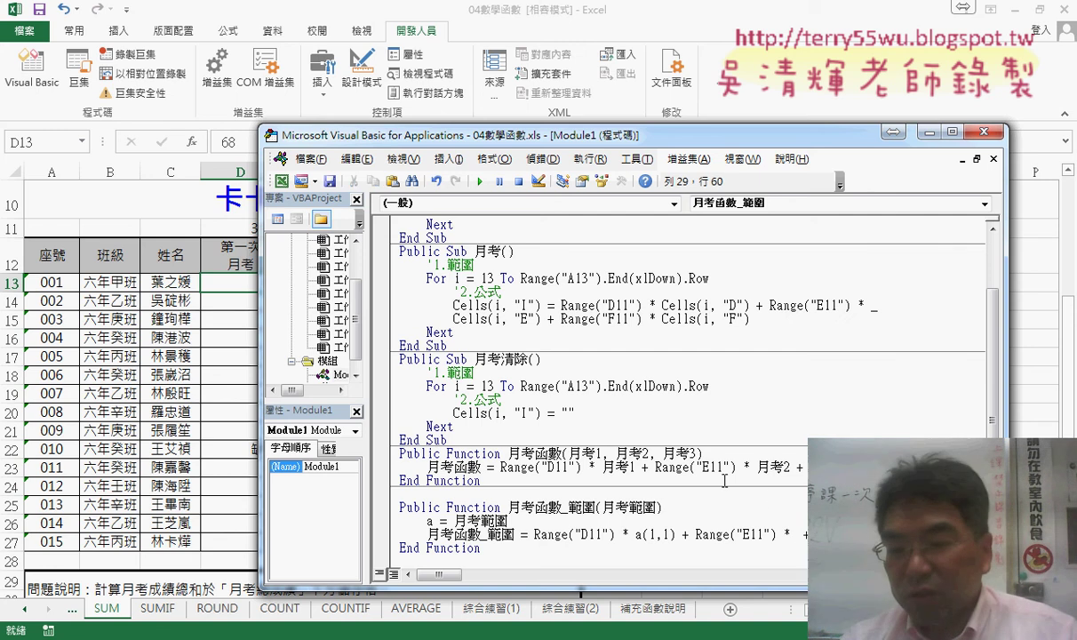
Paste a(1,1) after Range("E11") * and widen the code window.
left_click_drag(682, 534, 628, 534)
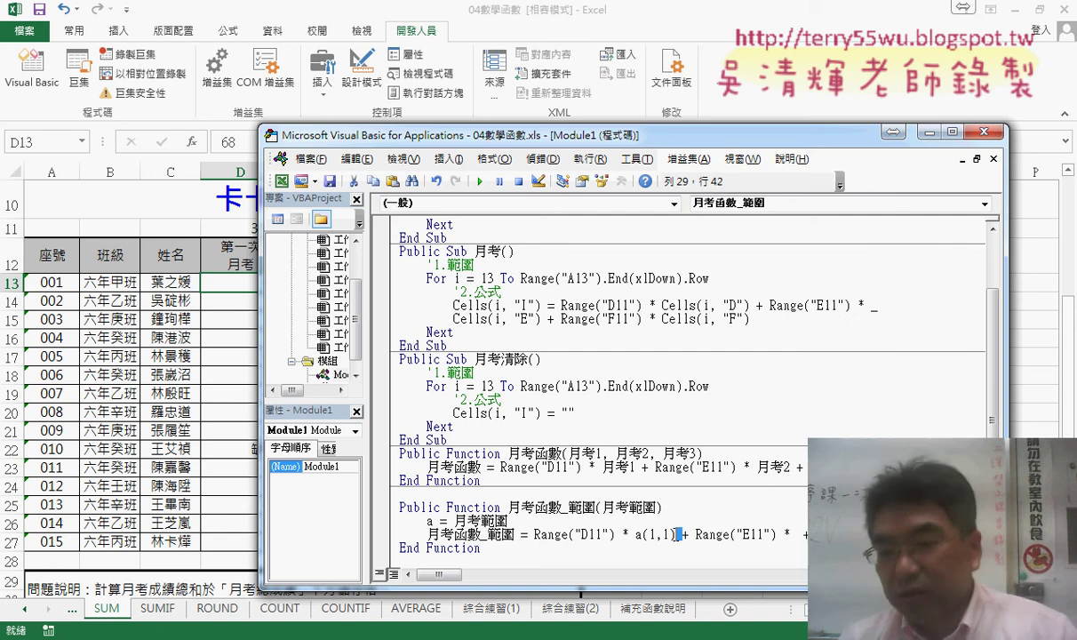
key("ctrl+c")
left_click(793, 535)
key("ctrl+v")
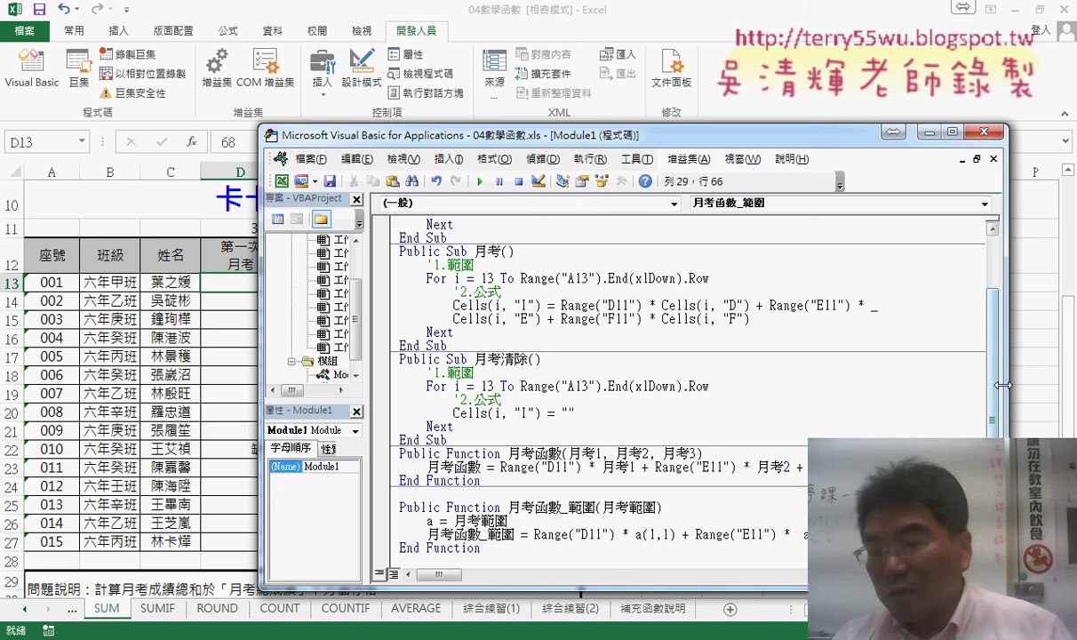
left_click_drag(1002, 385, 1057, 387)
key("End")
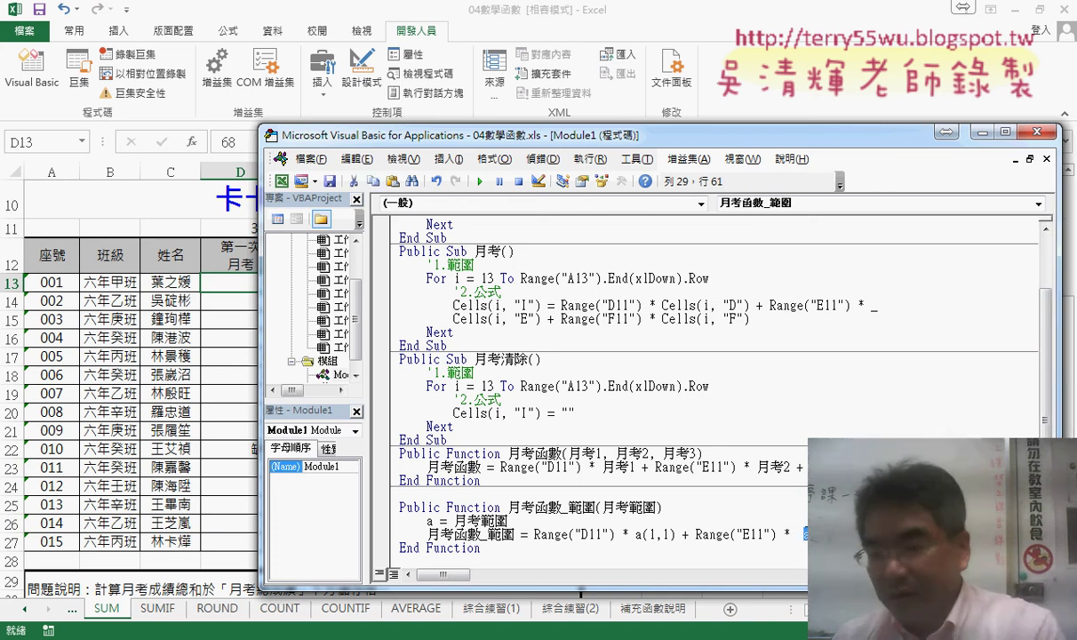
key("Left")
key("Left")
key("Left")
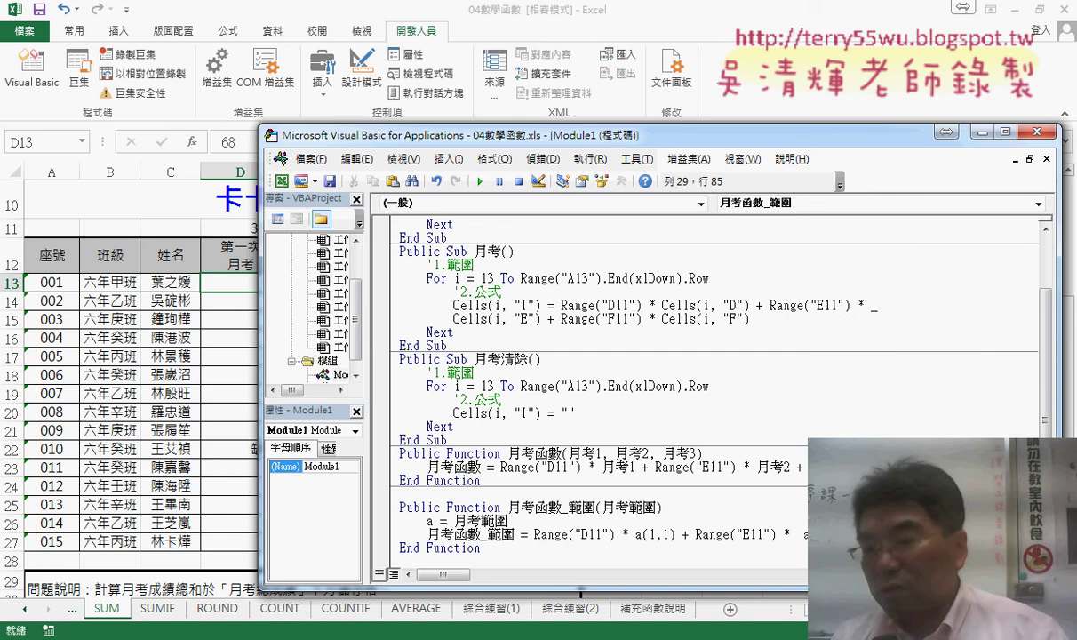
key("shift+Left")
key("shift+Left")
key("shift+Left")
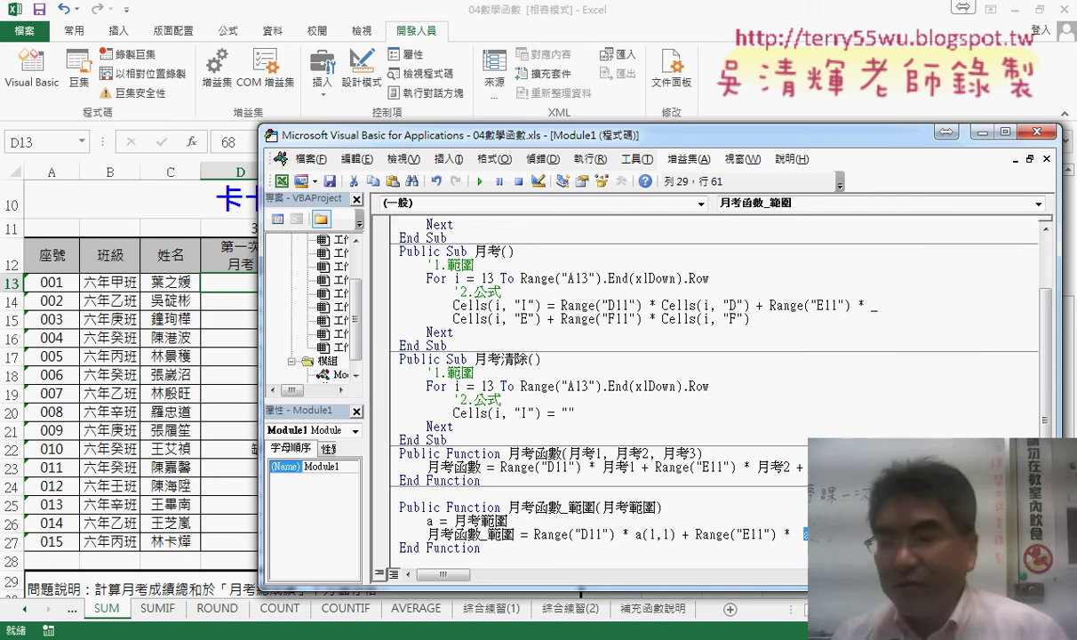
Check the 月考範圍 parameter in the header and switch back to the Excel sheet.
left_click(400, 493)
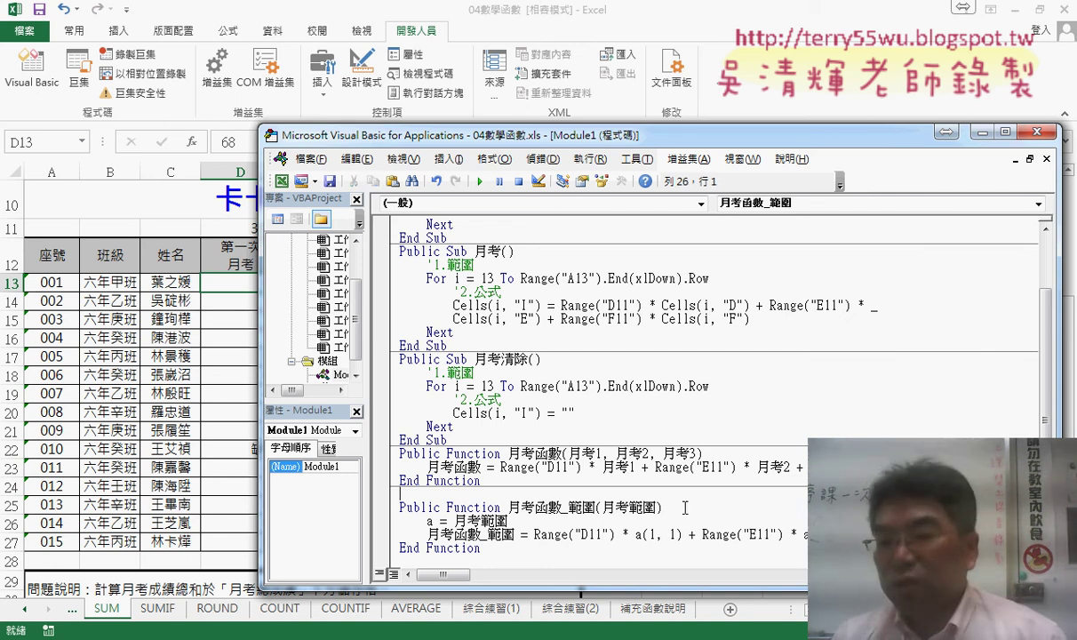
left_click_drag(657, 507, 604, 509)
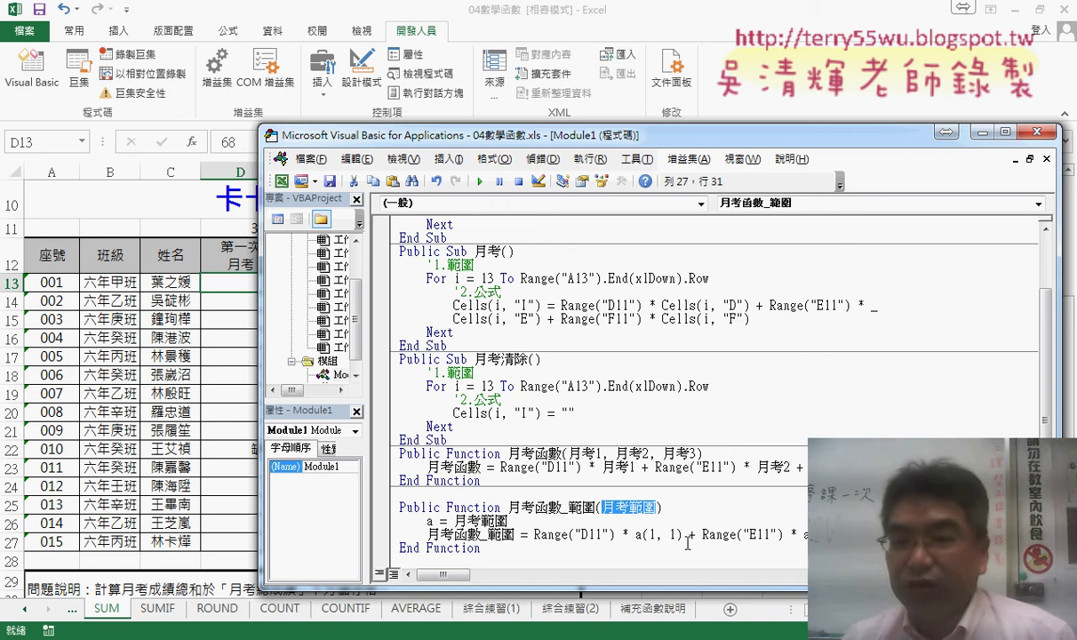
left_click(238, 282)
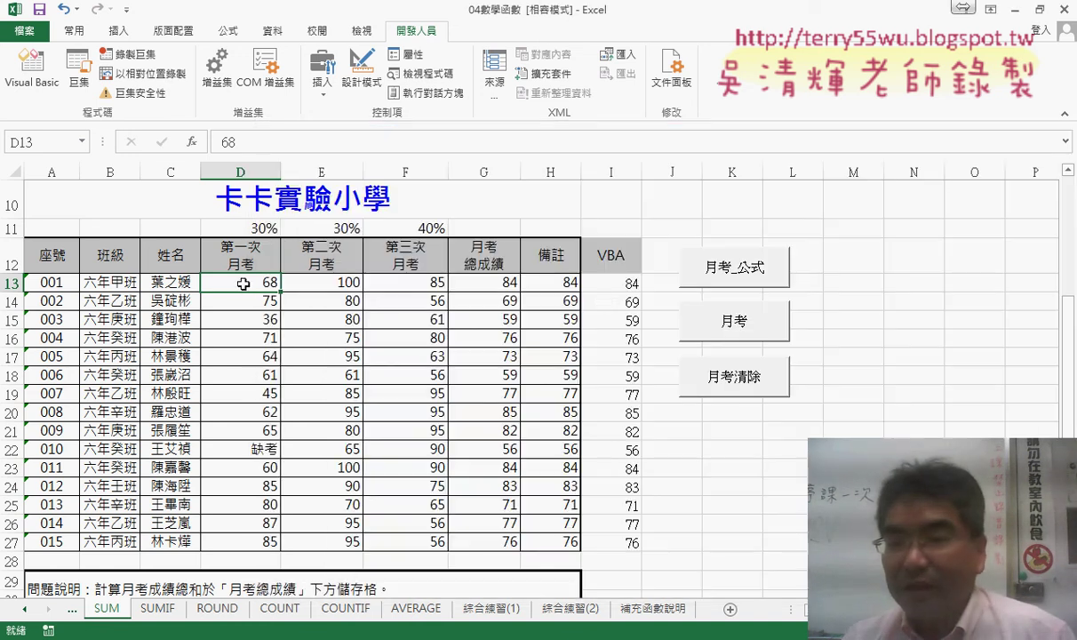
Clear the VBA column and insert 月考函數_範圍 into cell I13.
left_click(611, 285)
left_click(701, 369)
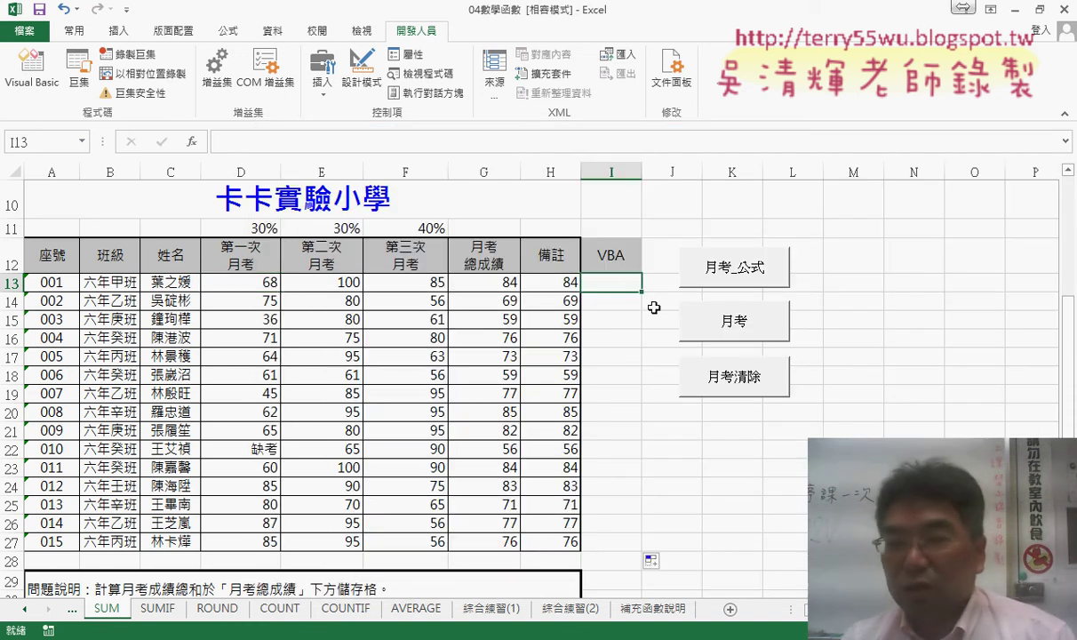
left_click(203, 142)
left_click(770, 258)
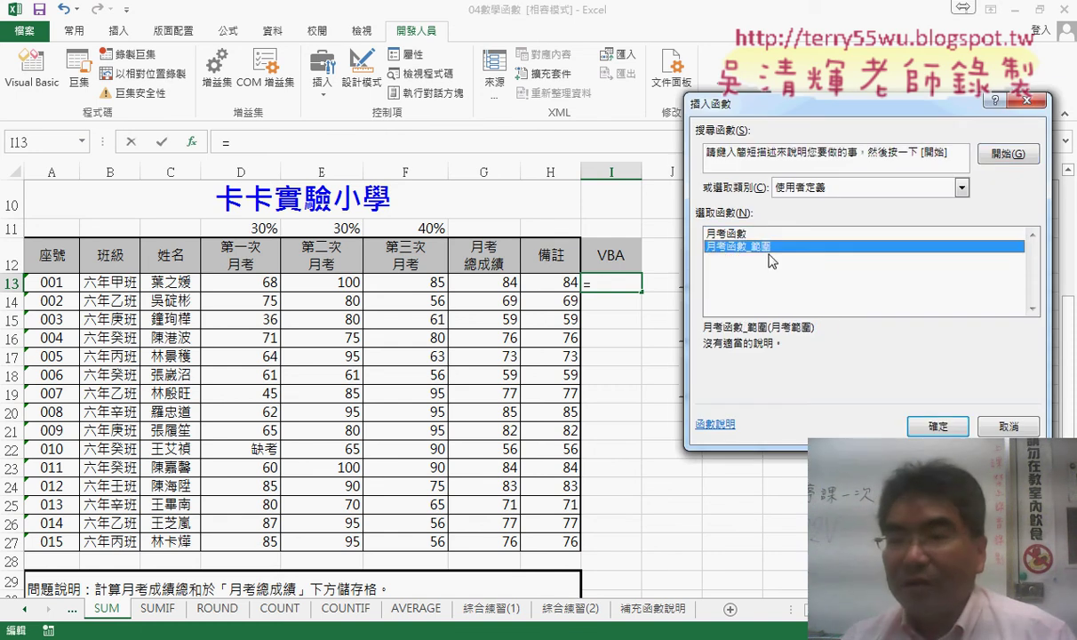
left_click(938, 424)
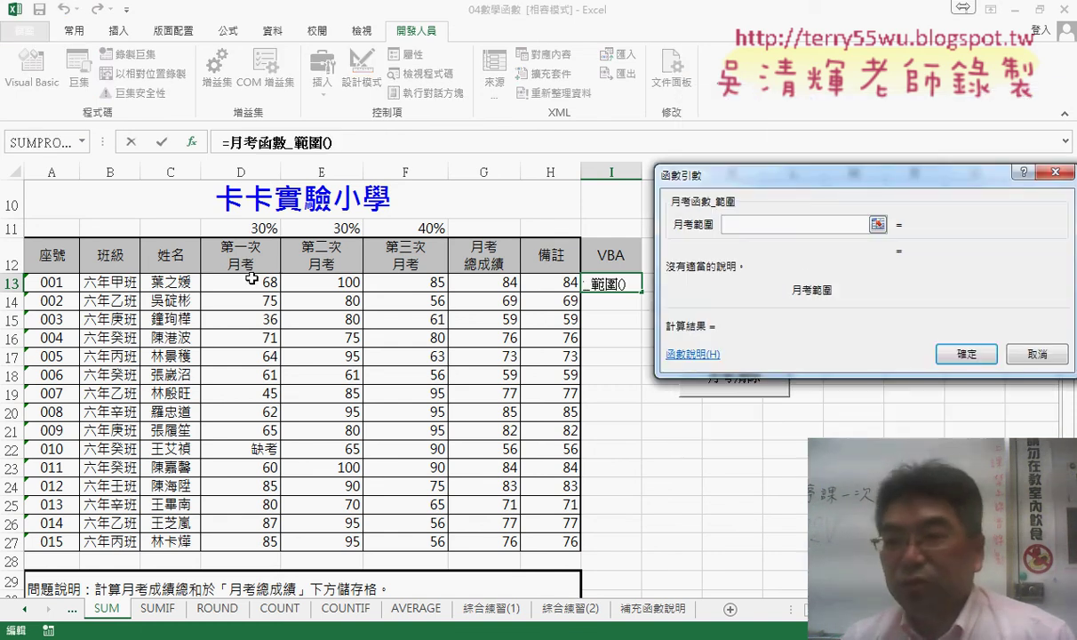
Set 月考範圍 to D13:F13, mark the {68,100,85} array, and confirm.
left_click_drag(252, 279, 445, 289)
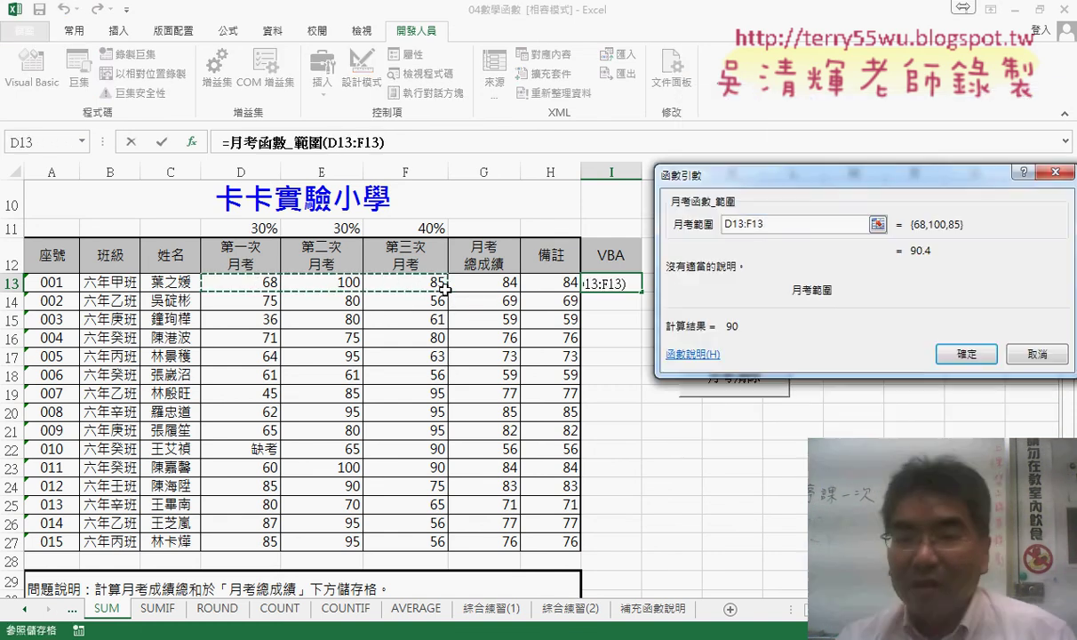
left_click_drag(436, 296, 453, 278)
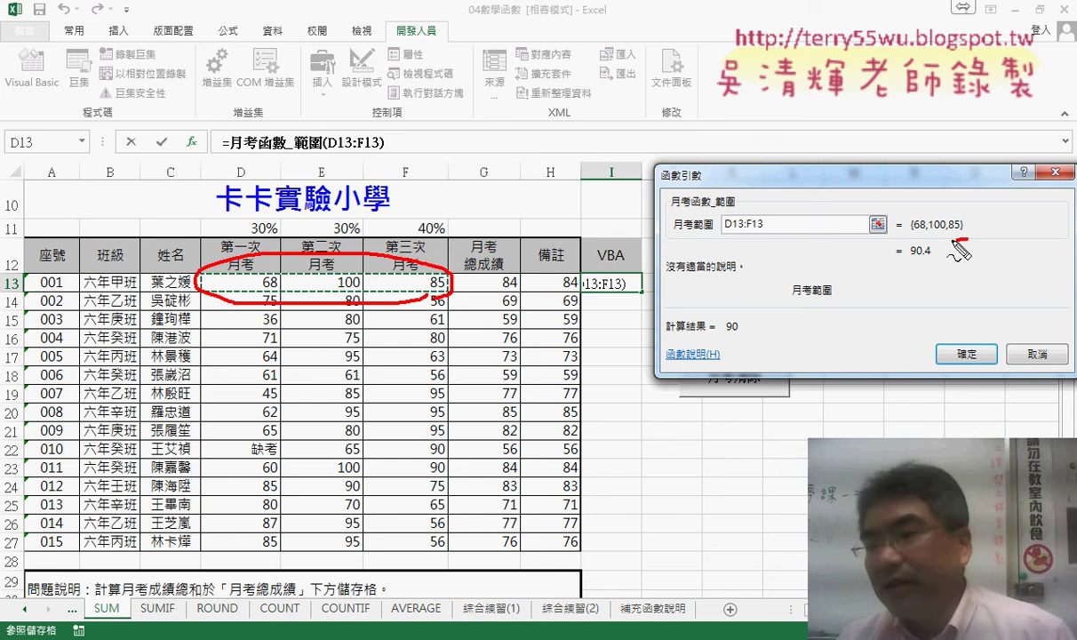
left_click_drag(933, 240, 976, 232)
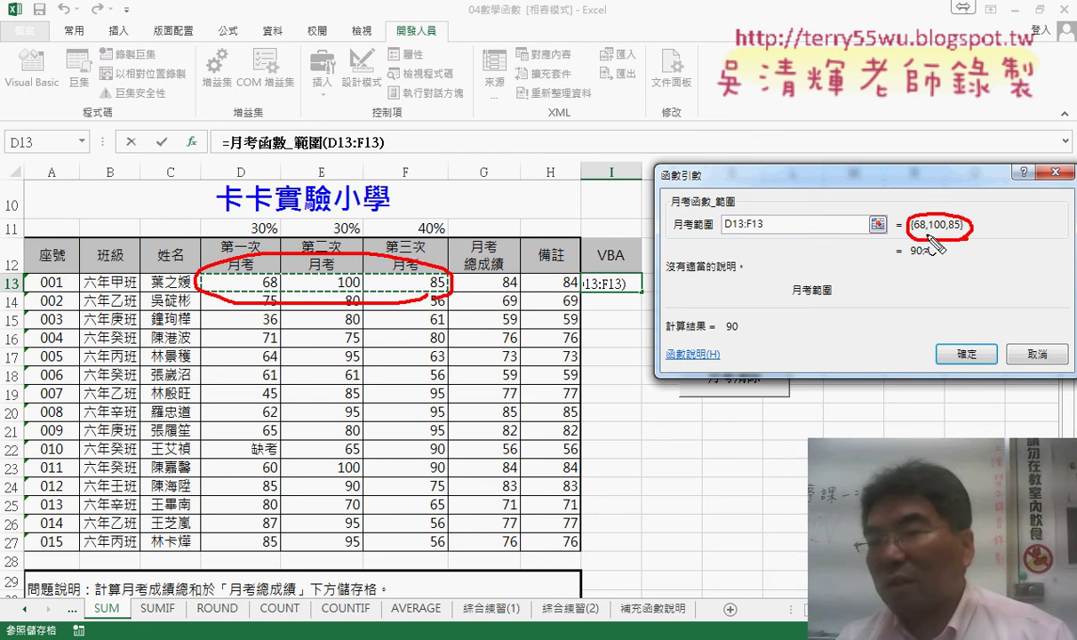
mouse_move(848, 126)
left_mouse_down()
mouse_move(855, 170)
mouse_move(918, 182)
left_mouse_up()
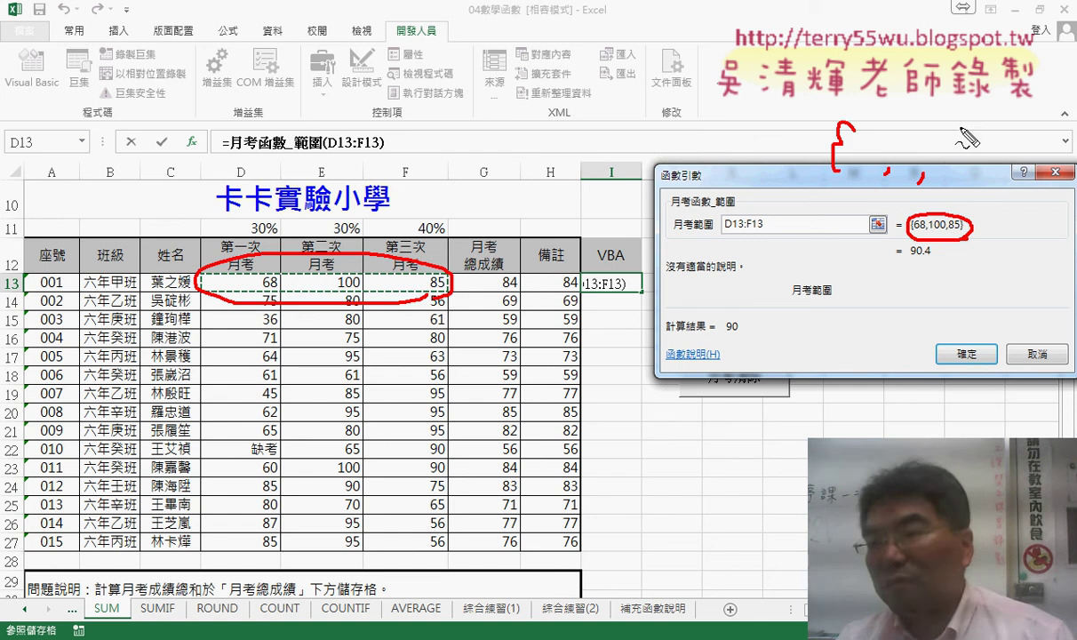
left_click_drag(972, 126, 971, 183)
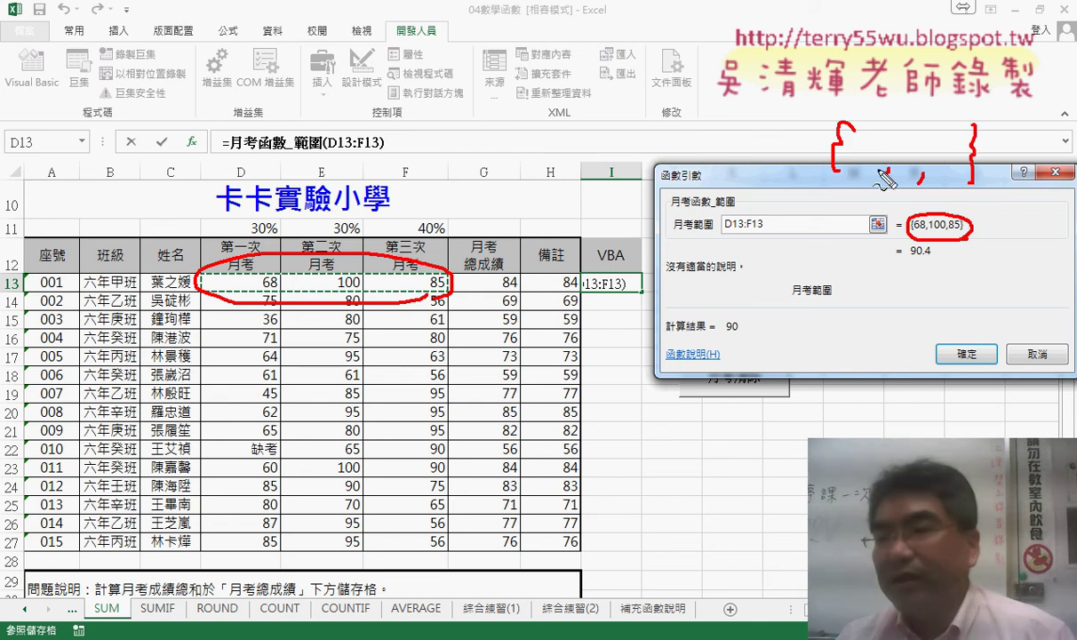
left_click_drag(867, 146, 888, 159)
mouse_move(915, 165)
left_mouse_down()
mouse_move(912, 175)
mouse_move(953, 158)
left_mouse_up()
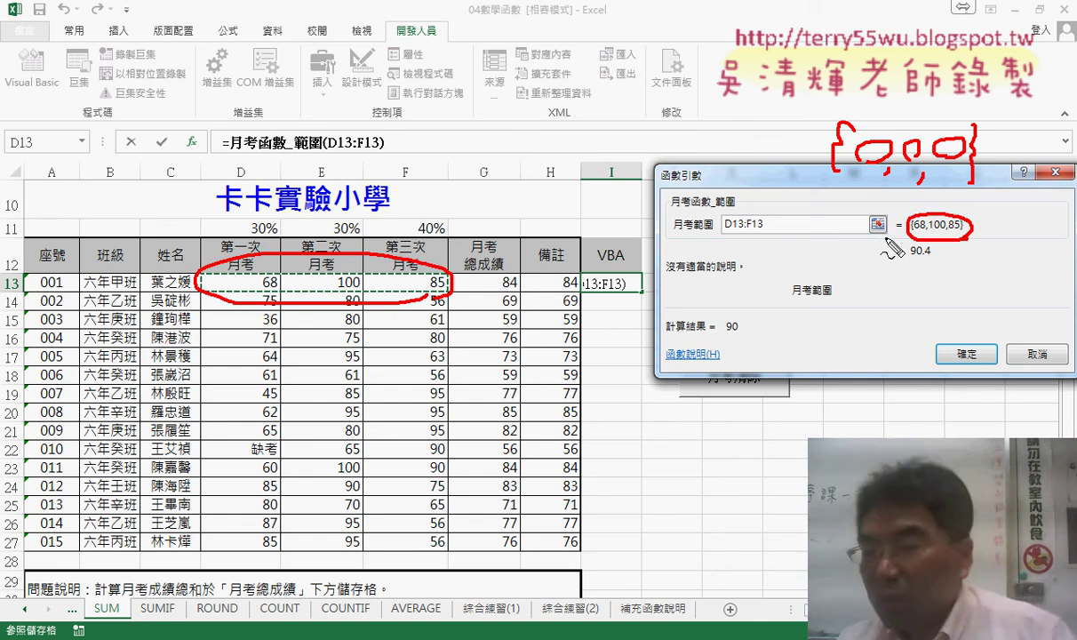
key("Escape")
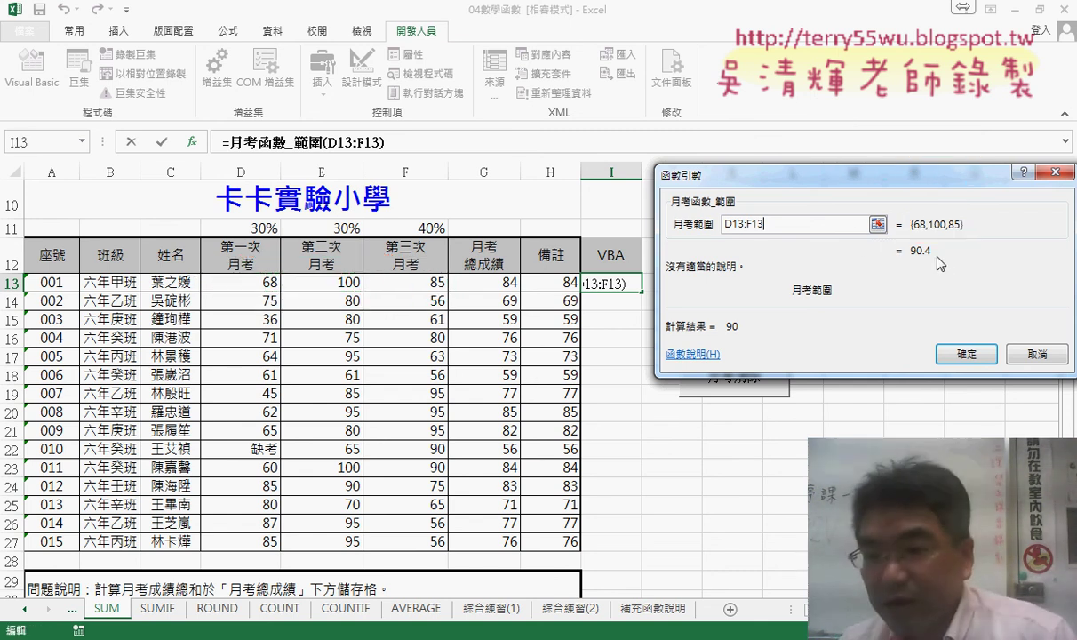
left_click(965, 353)
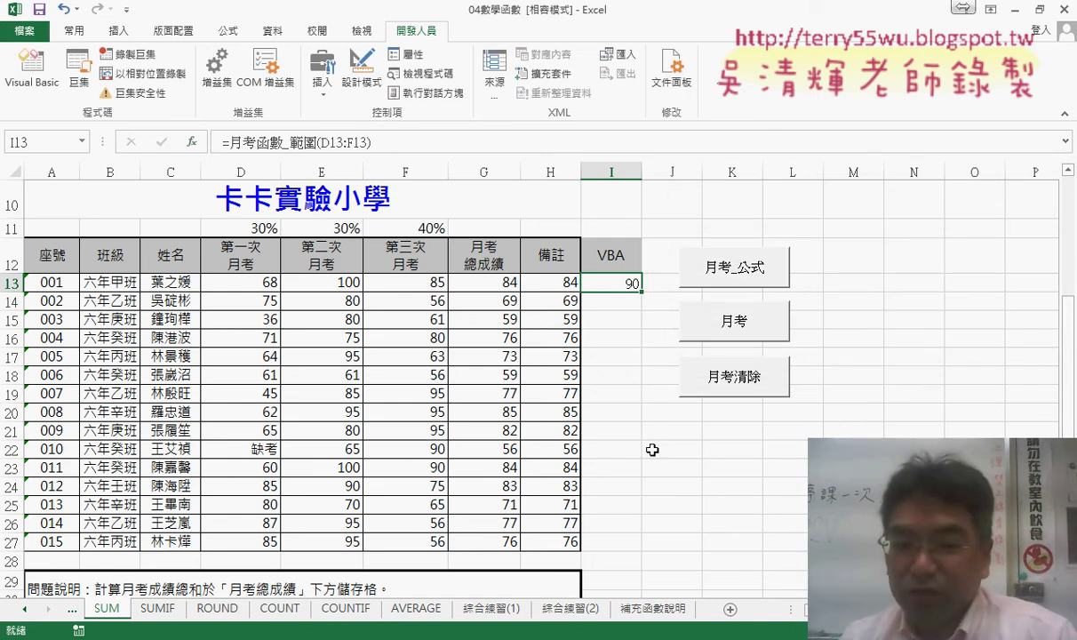
Bring up the code editor and enlarge it to show full lines.
mouse_move(232, 638)
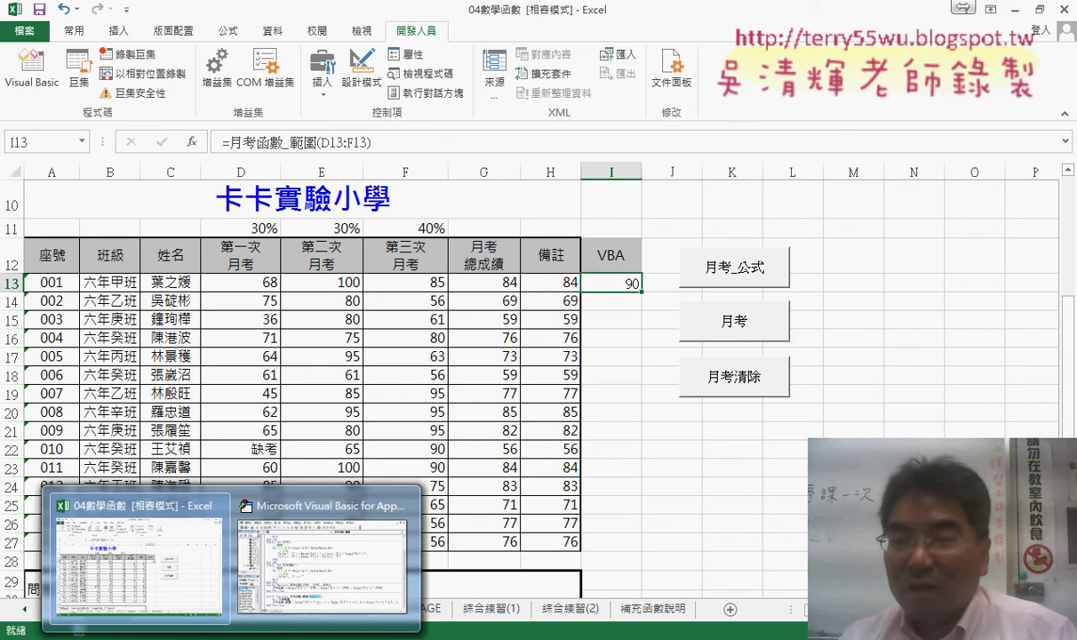
left_click(322, 551)
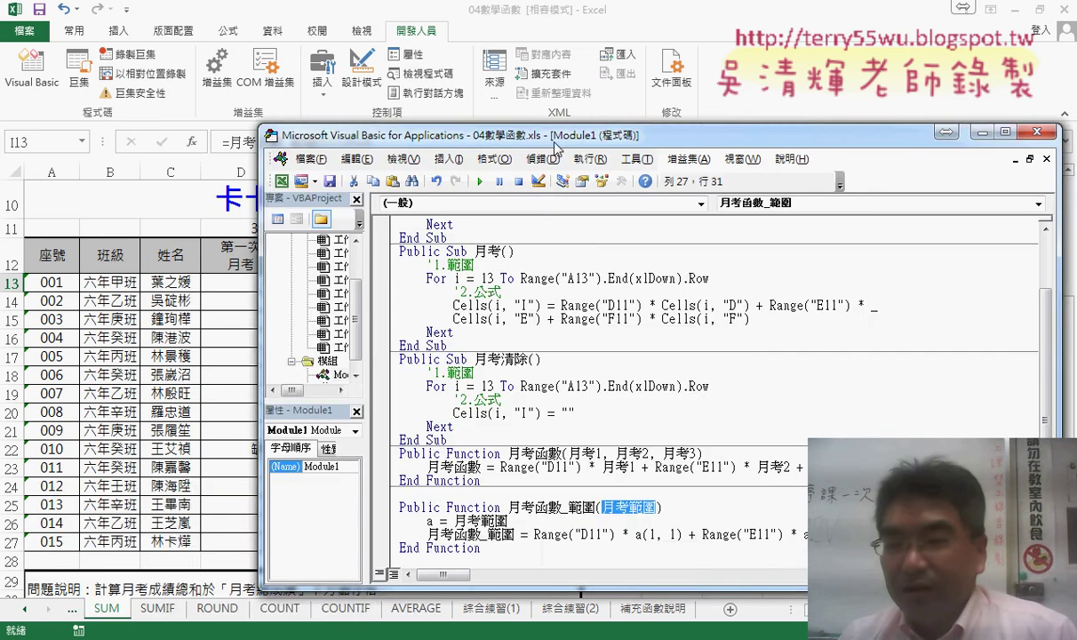
left_click_drag(557, 146, 344, 75)
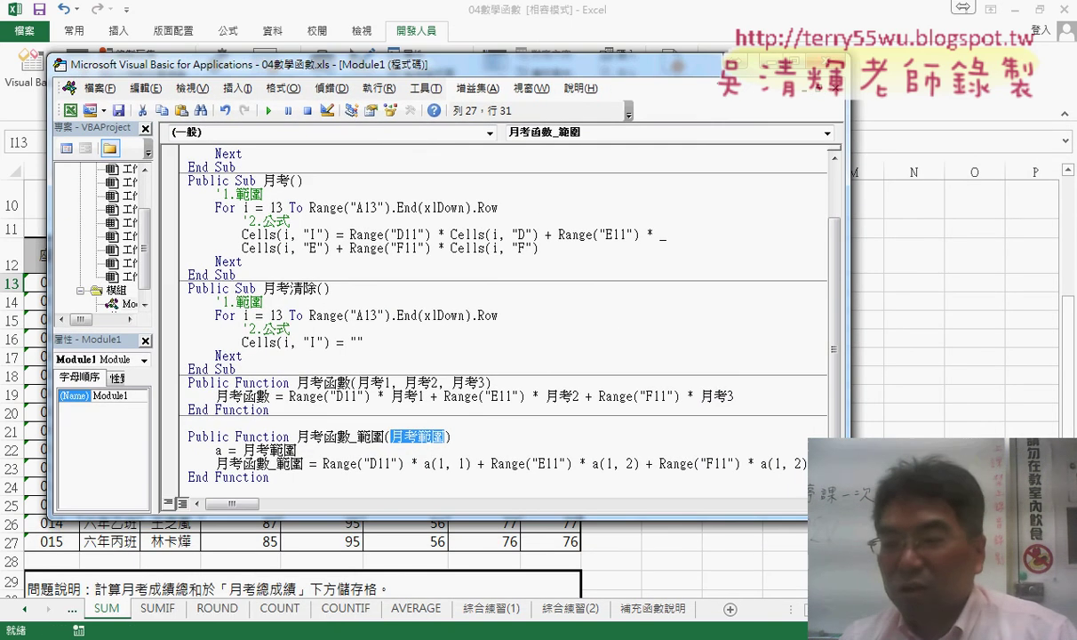
left_click_drag(848, 516, 971, 533)
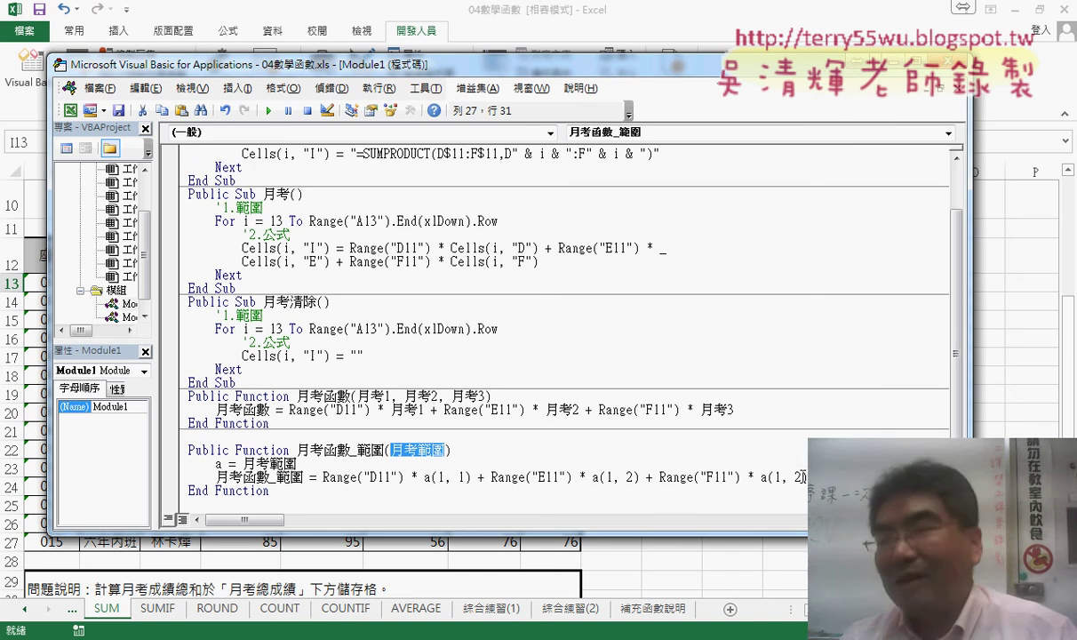
Change the third term's a(1, 2) to a(1, 3) and return to Excel with Alt+F11.
double_click(797, 479)
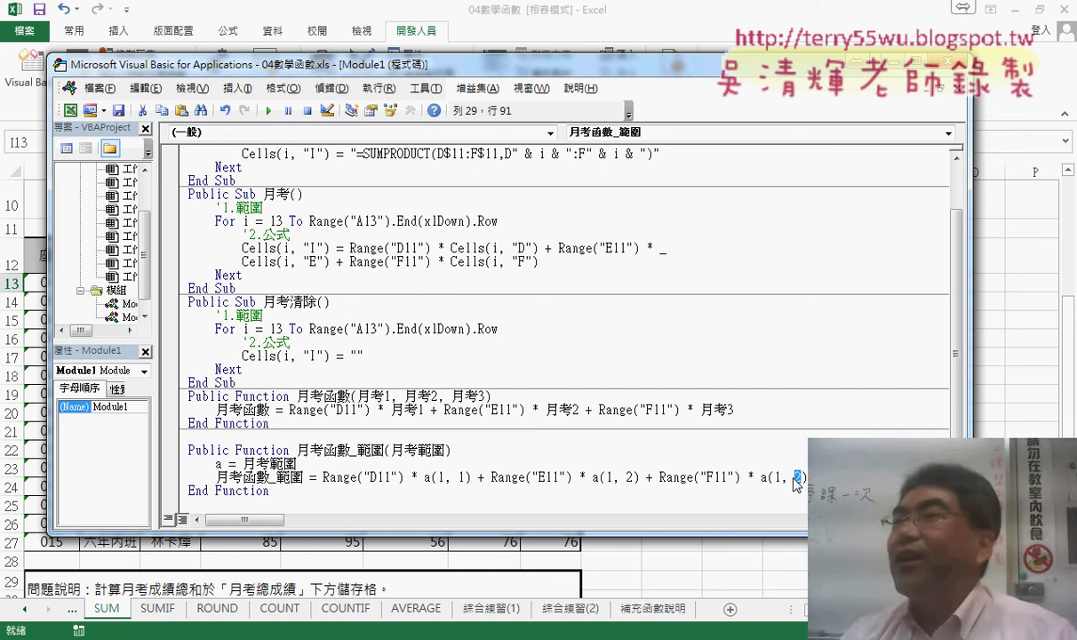
type("3")
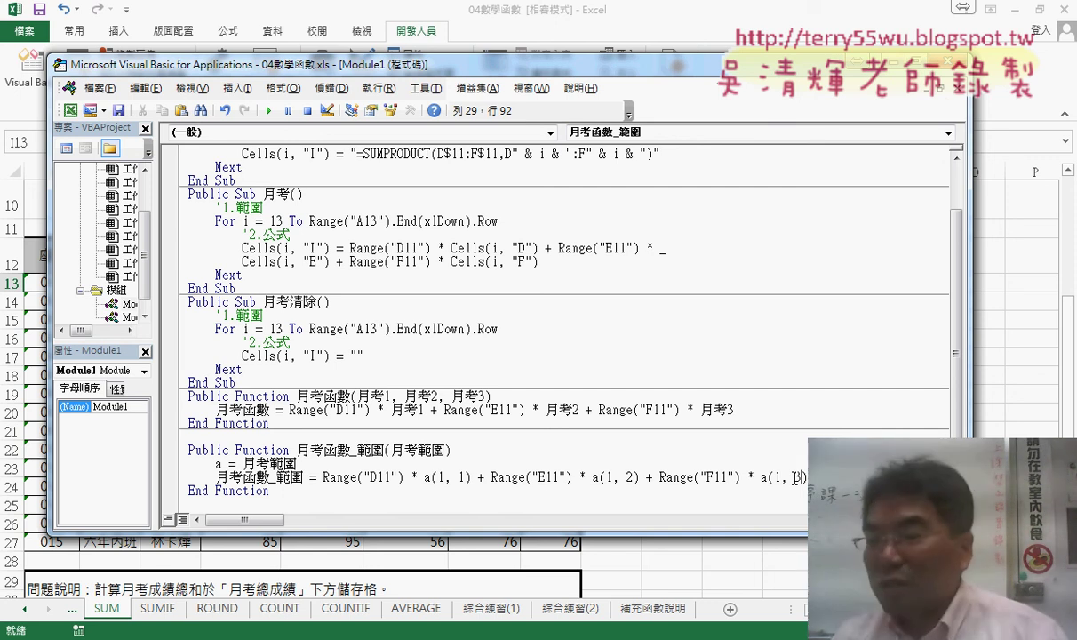
double_click(797, 477)
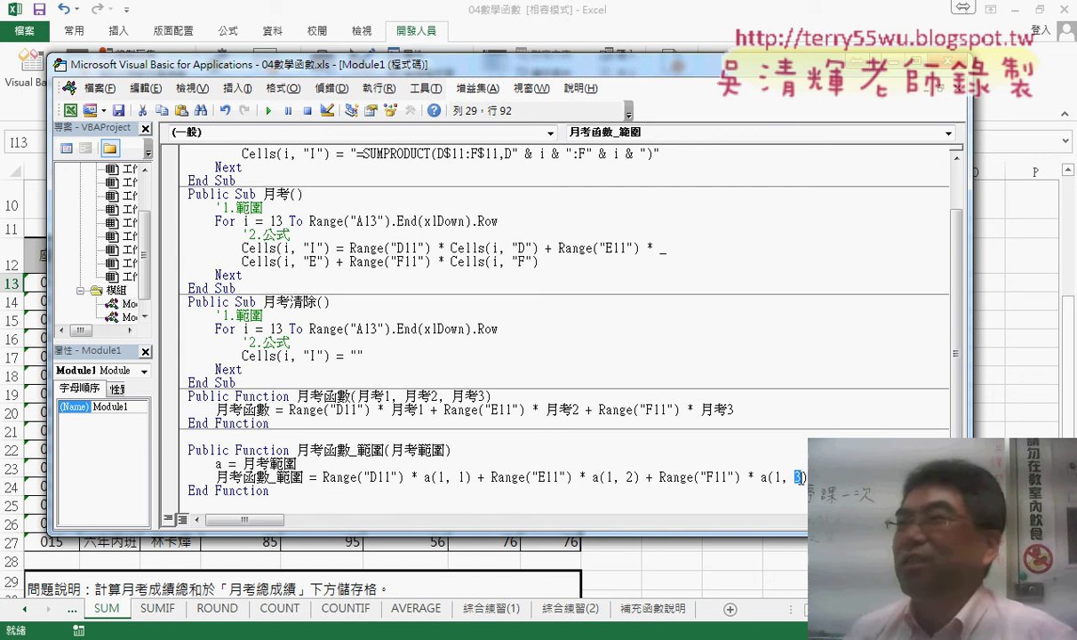
left_click(841, 437)
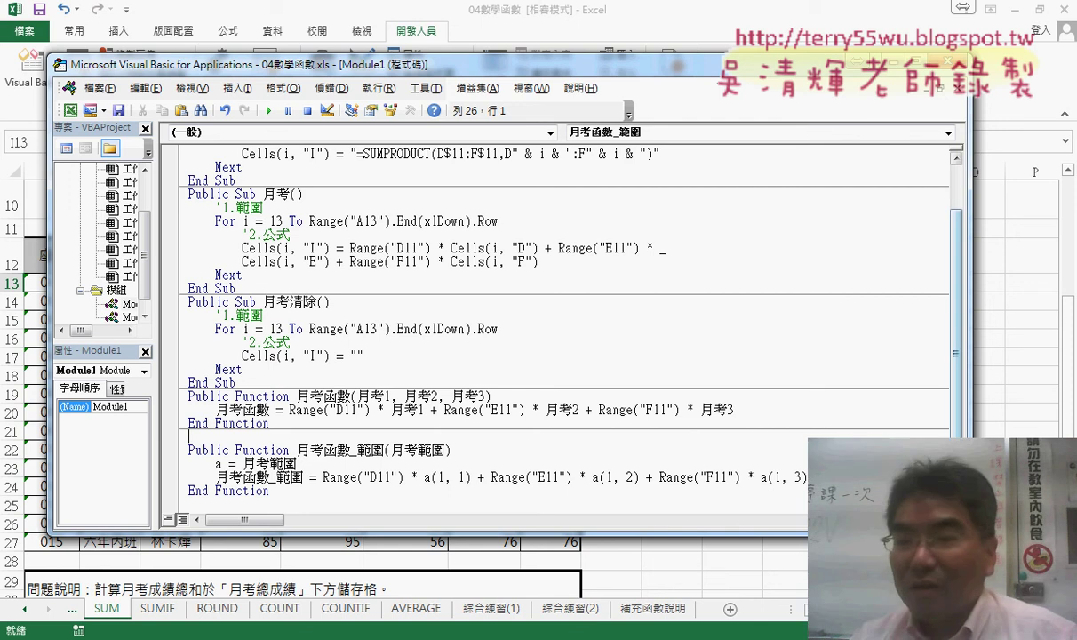
key("alt+F11")
Re-enter I13's formula so it recalculates to 84.
left_click(588, 277)
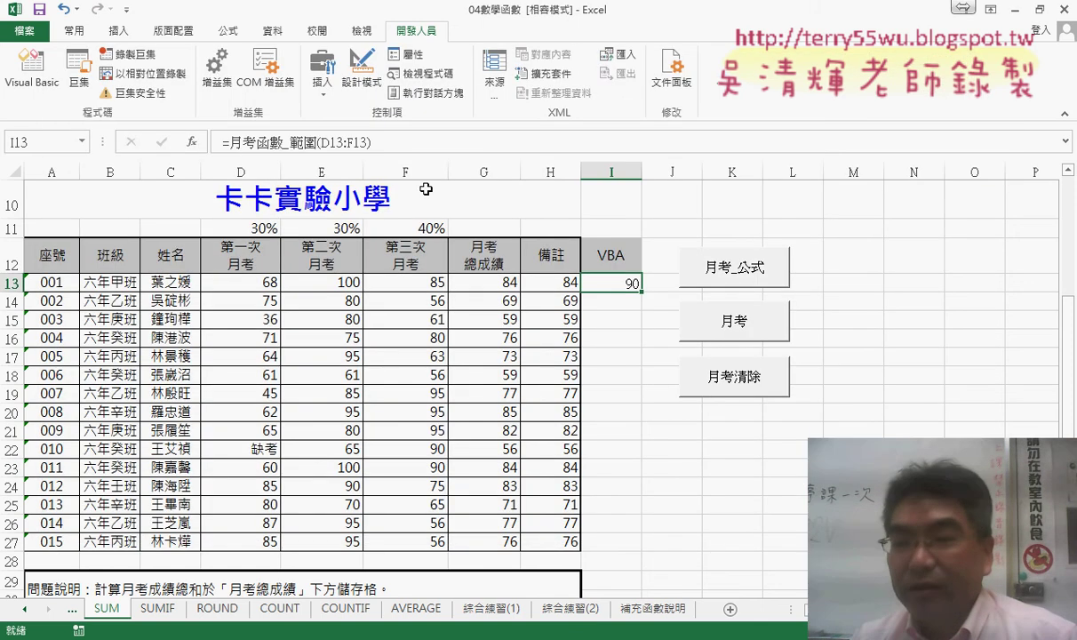
left_click(318, 142)
left_click(162, 144)
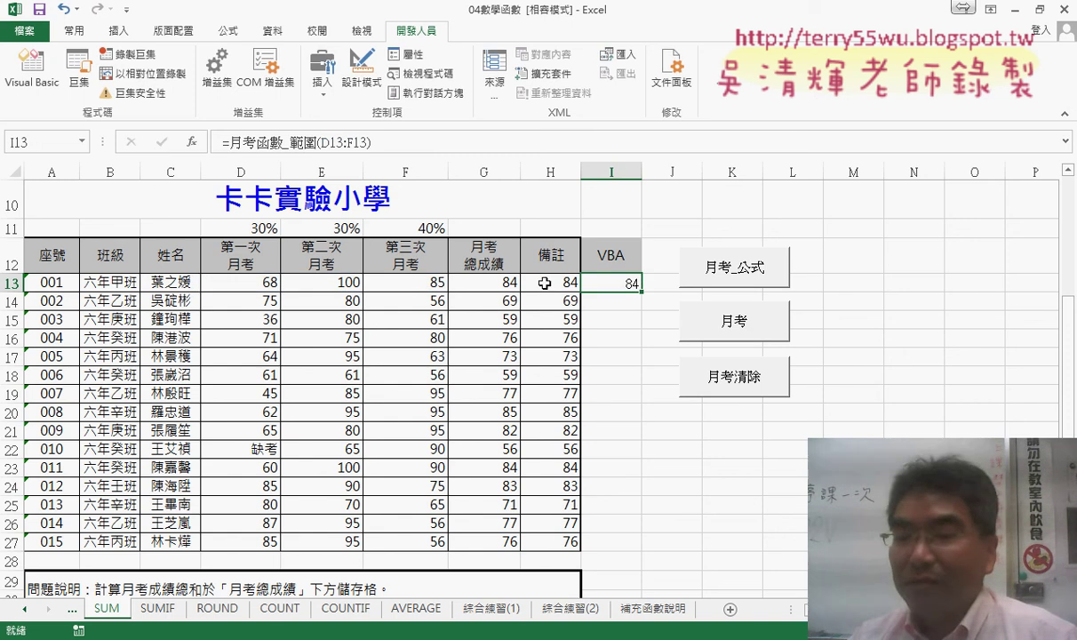
Fill the formula down to I27 and bring the VBA editor back.
left_click_drag(641, 290, 638, 544)
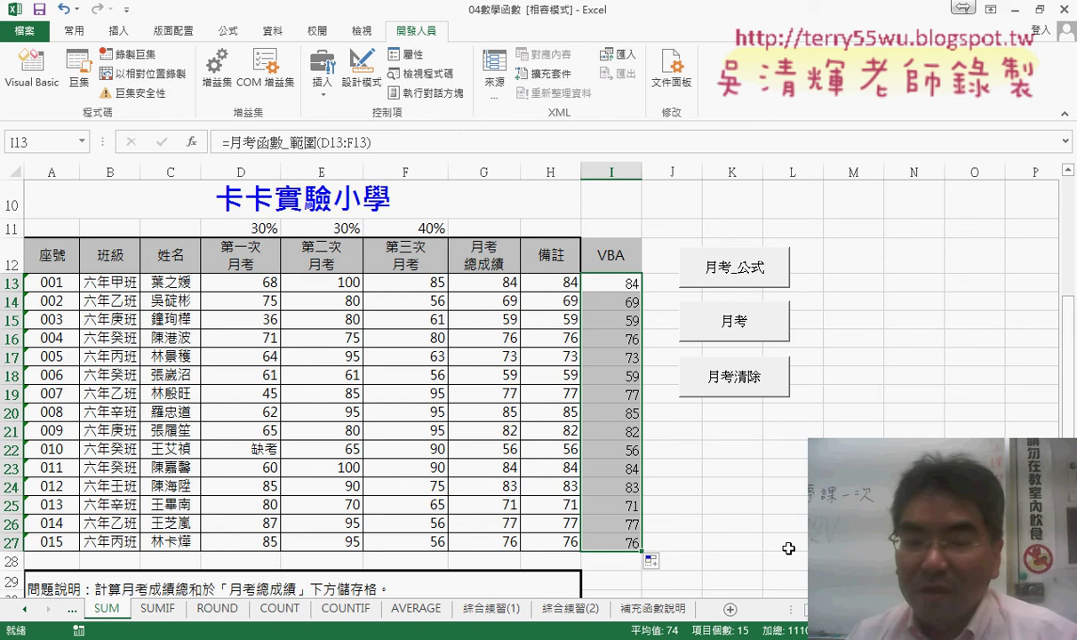
left_click(235, 639)
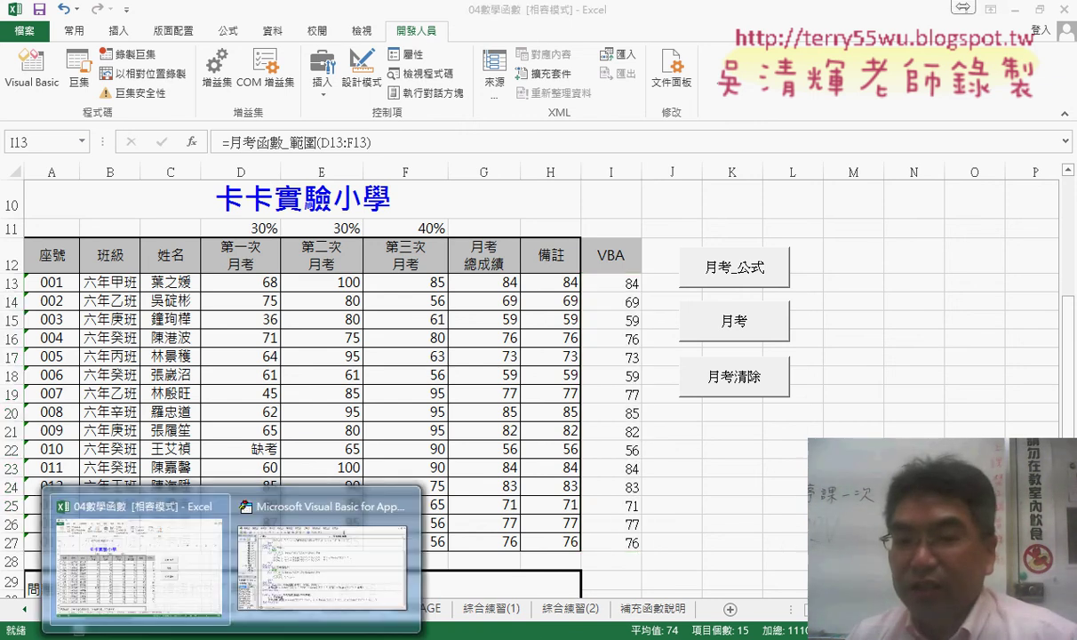
left_click(267, 558)
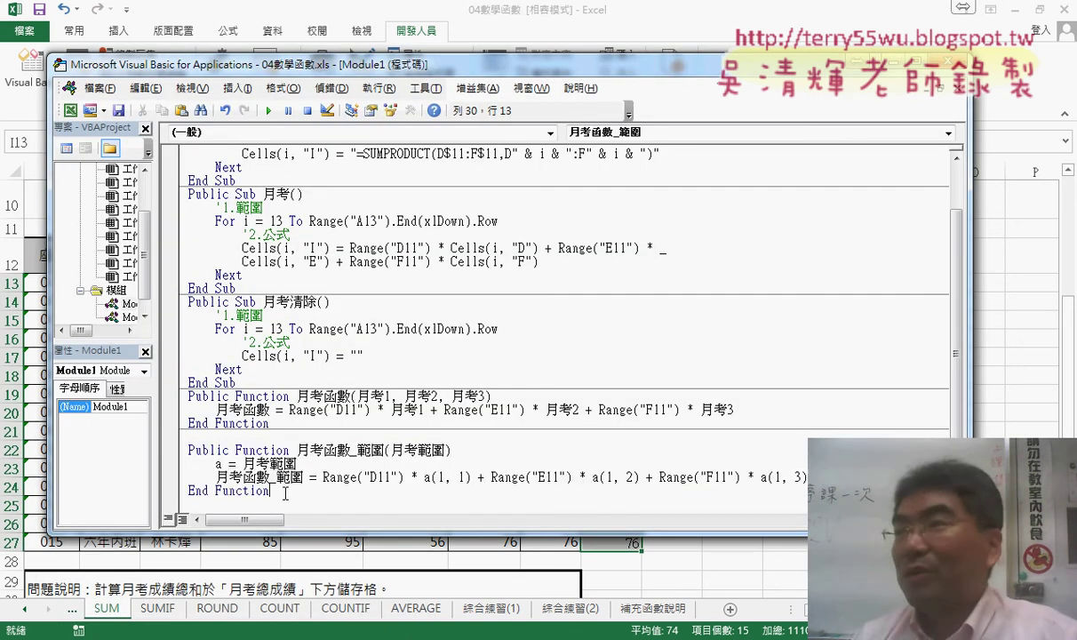
left_click_drag(285, 494, 180, 455)
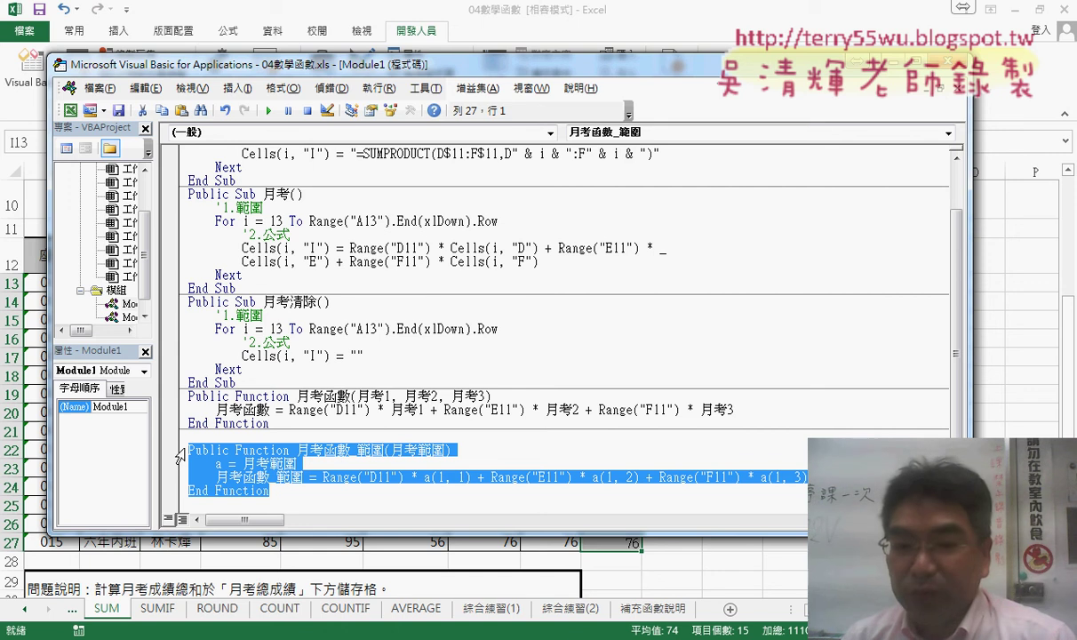
Compare 月考函數's three score parameters with 月考範圍, close the editor, open the SUMIF sheet.
left_click_drag(402, 534, 403, 579)
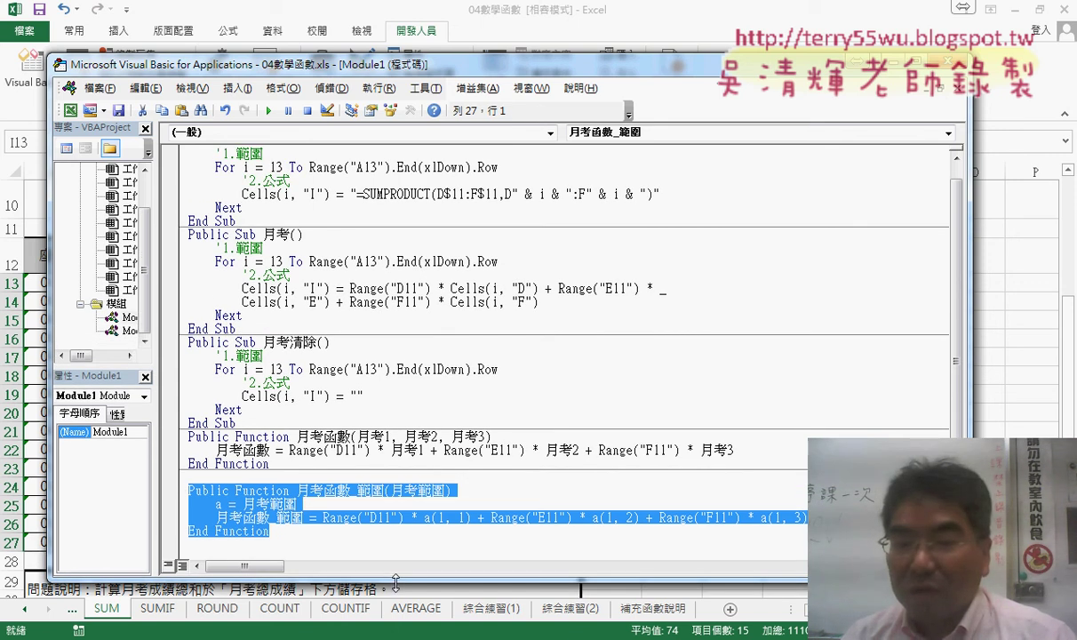
left_click(314, 533)
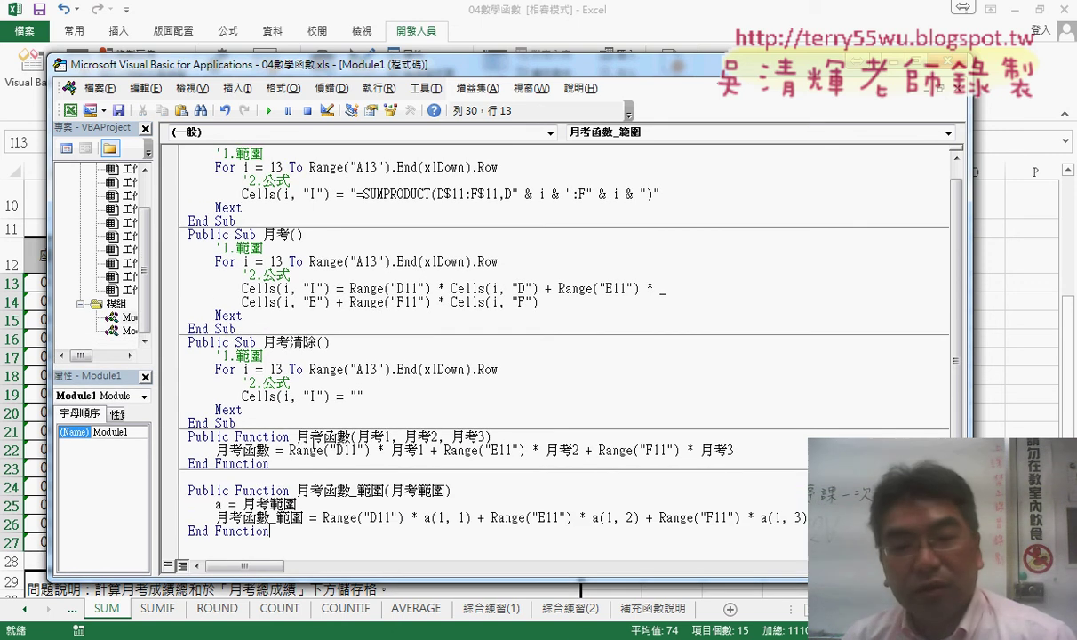
left_click(317, 436)
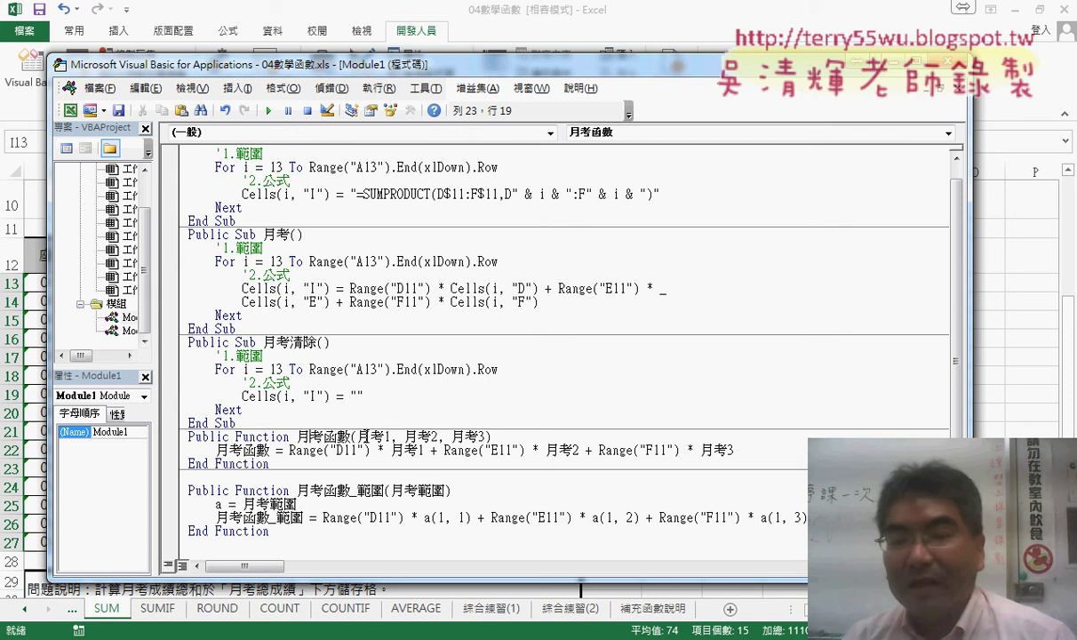
left_click_drag(356, 436, 488, 436)
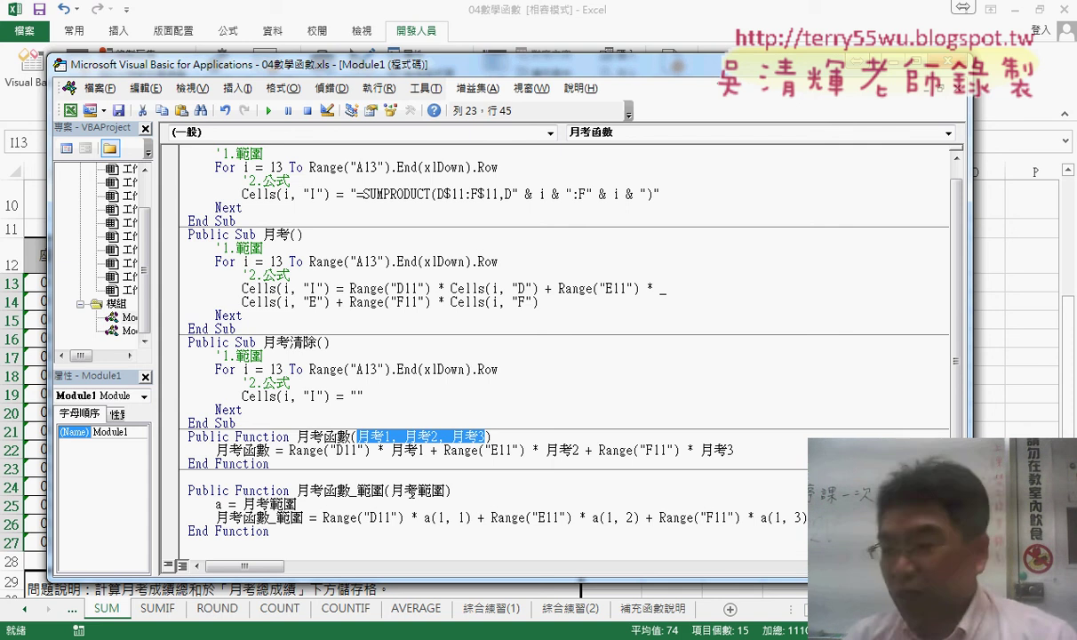
left_click_drag(391, 489, 444, 490)
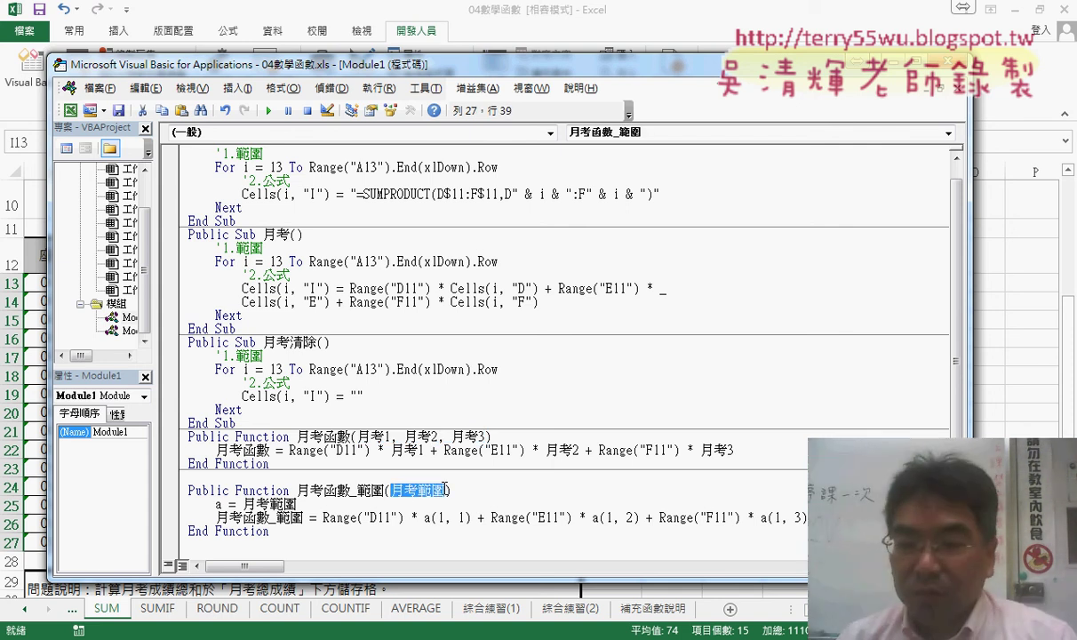
left_click(913, 64)
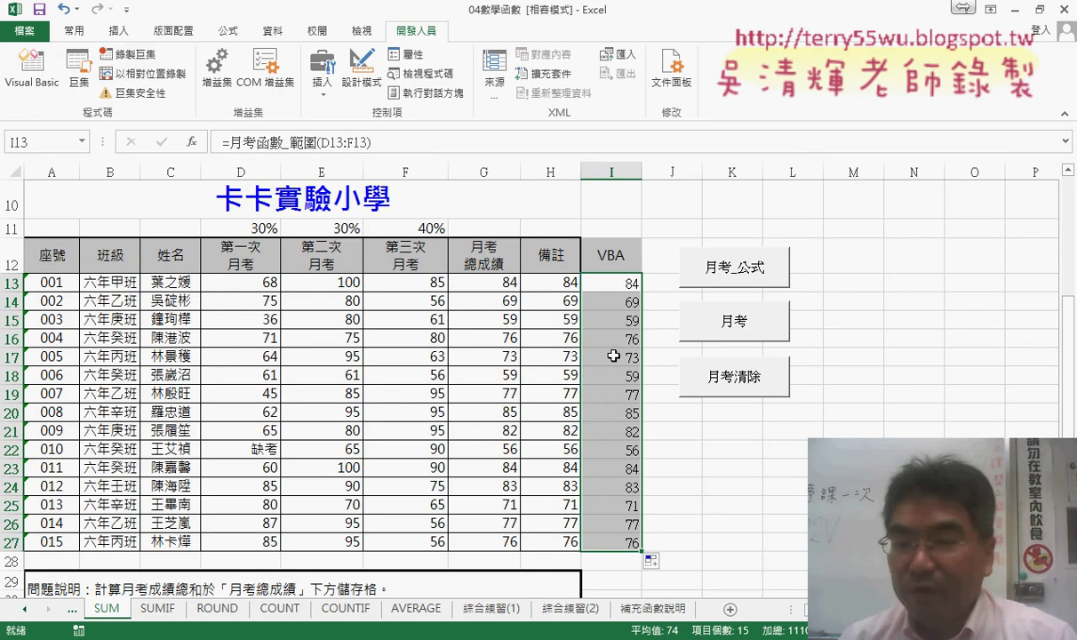
left_click(157, 608)
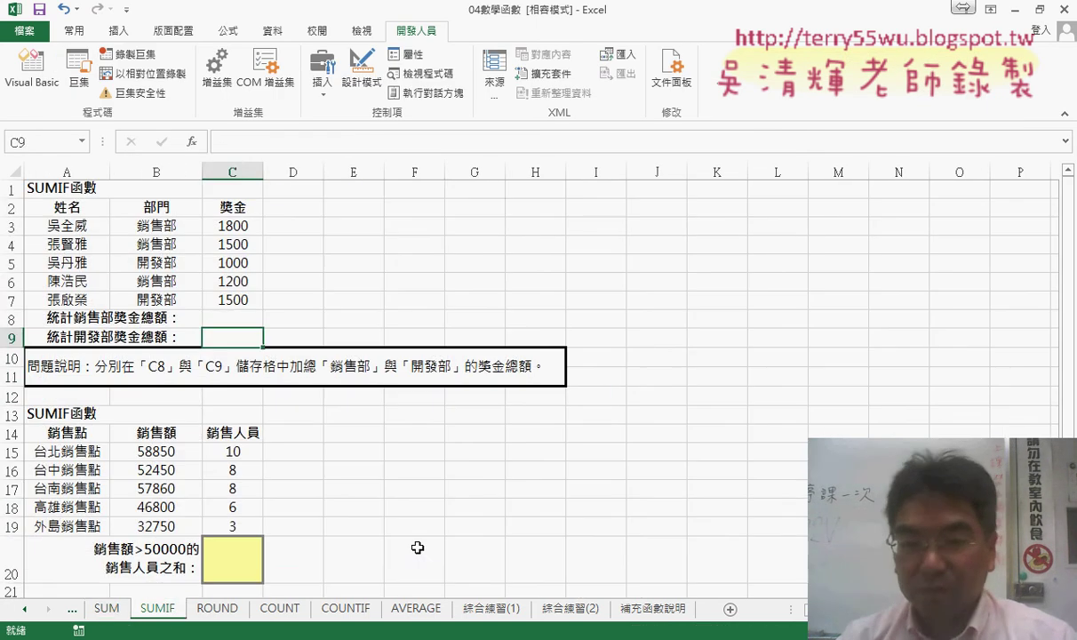